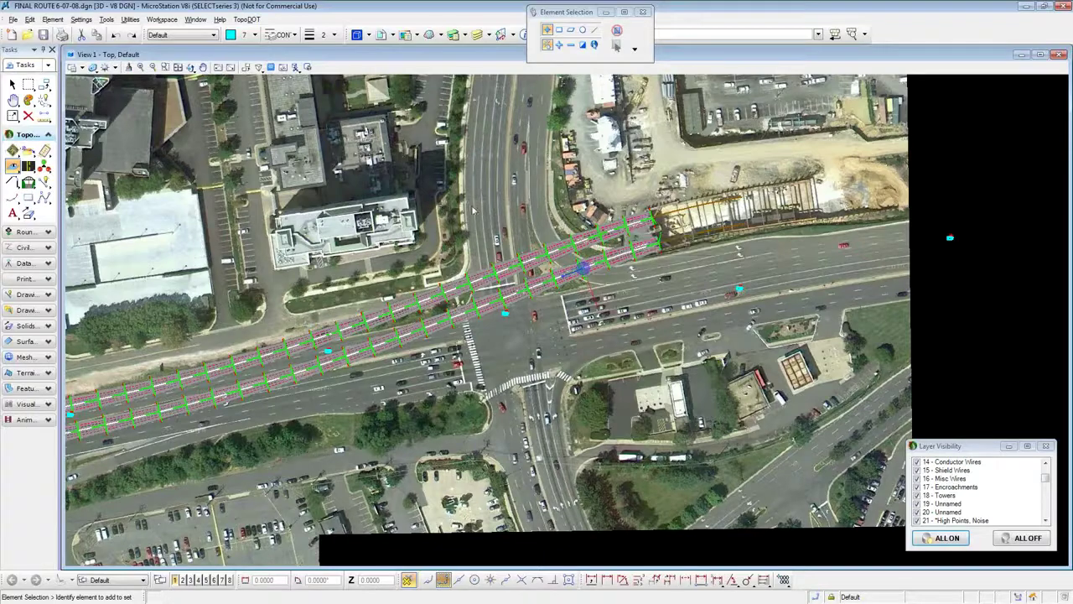
Step: Load the point clouds of the three scan positions along the tunnels and of the next scan position just east of the intersection
{"action": "scroll", "coordinate": [332, 224], "scroll_direction": "down", "scroll_amount": 2}
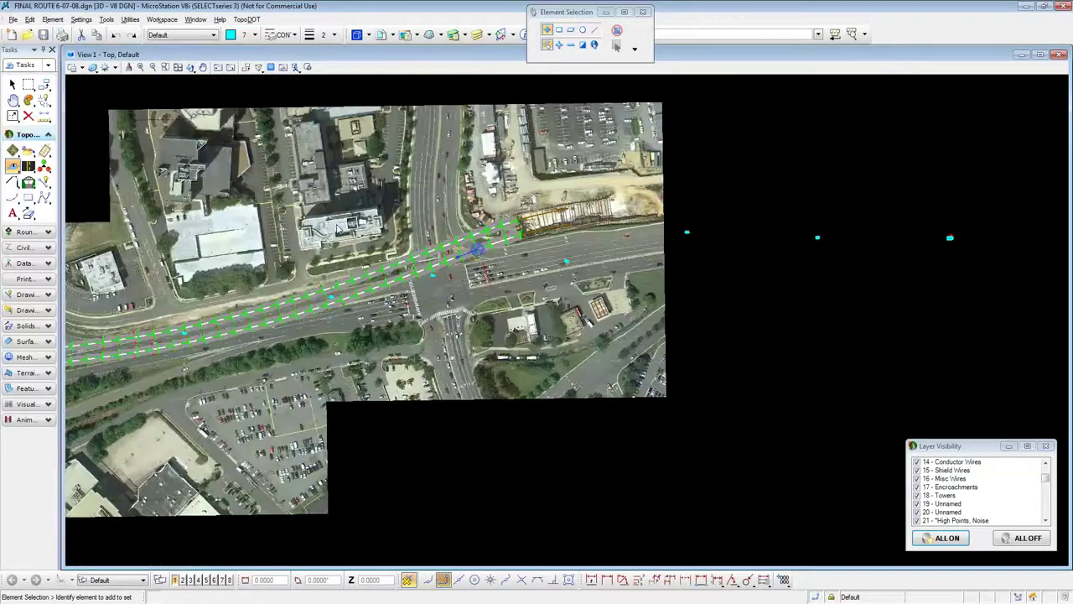
{"action": "left_click_drag", "start_coordinate": [161, 196], "coordinate": [539, 365]}
{"action": "left_click", "coordinate": [29, 151]}
{"action": "left_click", "coordinate": [174, 202]}
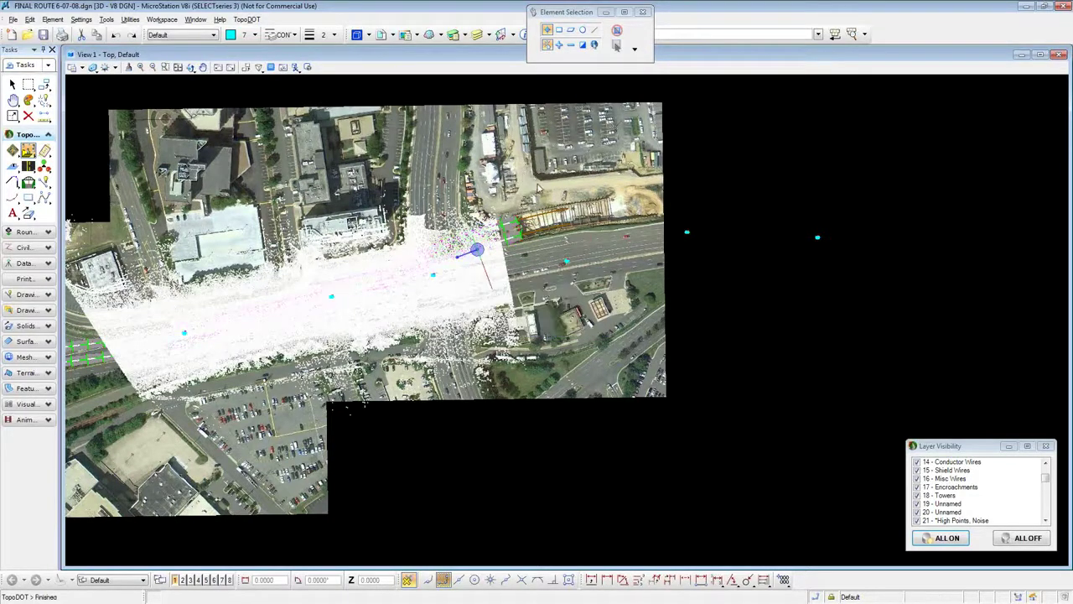
{"action": "left_click", "coordinate": [567, 261]}
{"action": "left_click", "coordinate": [27, 154]}
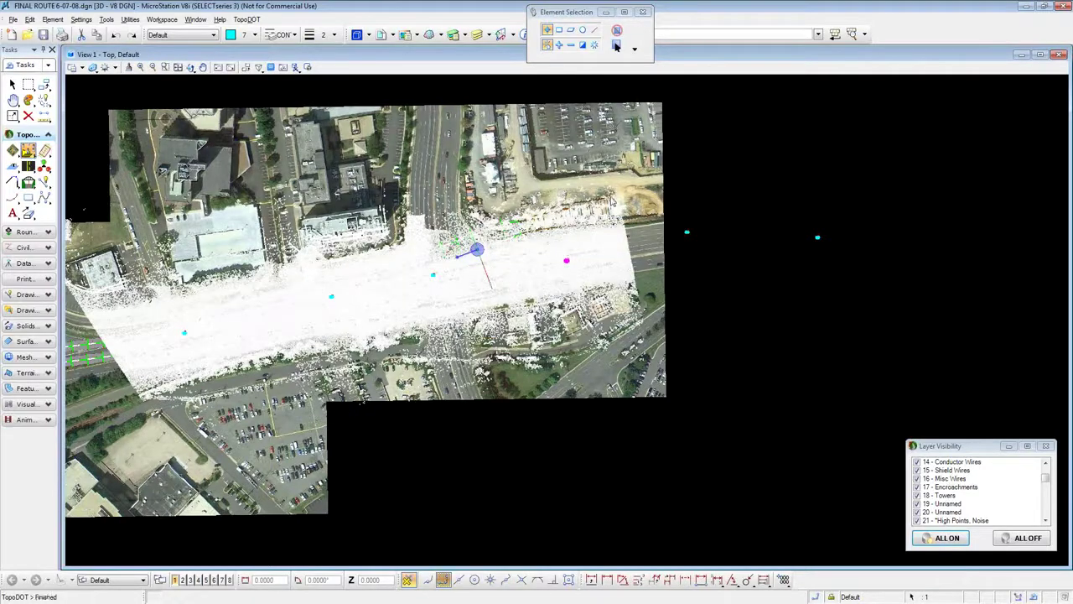
Step: Select the horizontal alignment line string running through the southern tunnel and past its eastern end
{"action": "scroll", "coordinate": [537, 240], "scroll_direction": "up", "scroll_amount": 2}
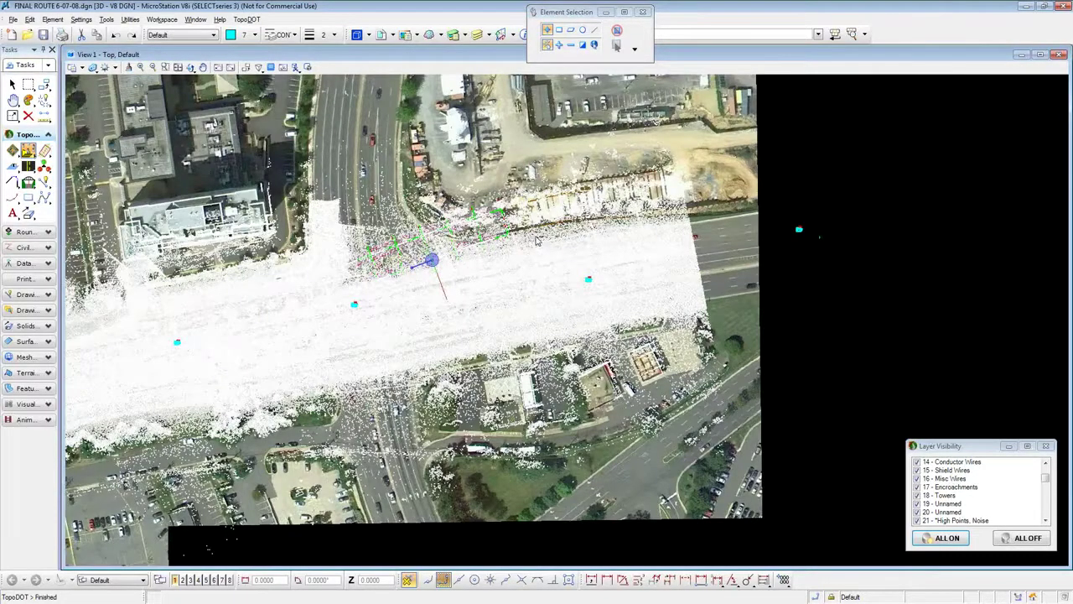
{"action": "scroll", "coordinate": [537, 240], "scroll_direction": "up", "scroll_amount": 4}
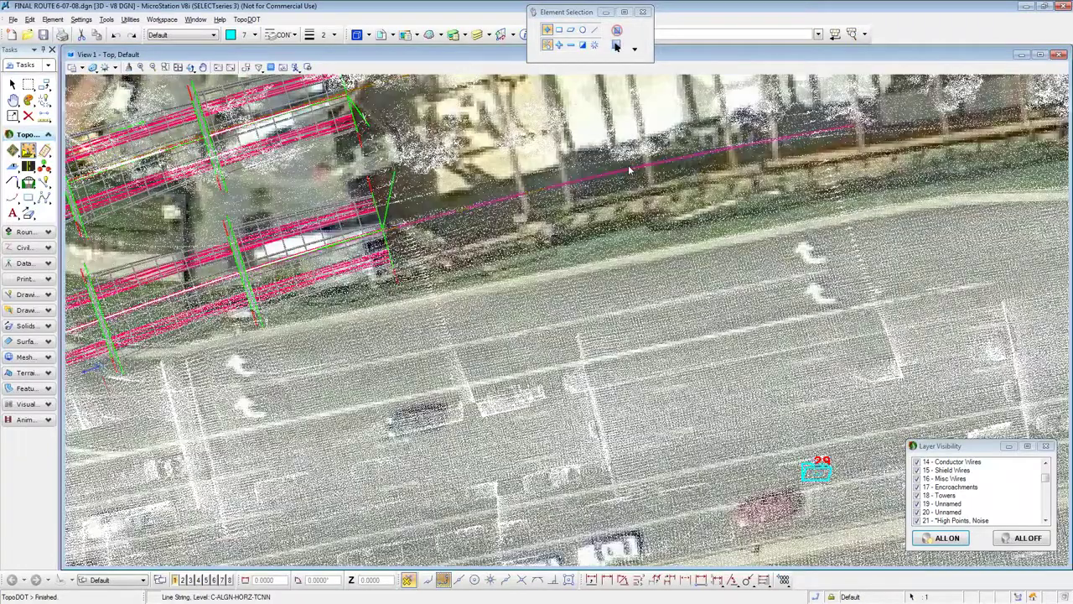
{"action": "left_click", "coordinate": [109, 319]}
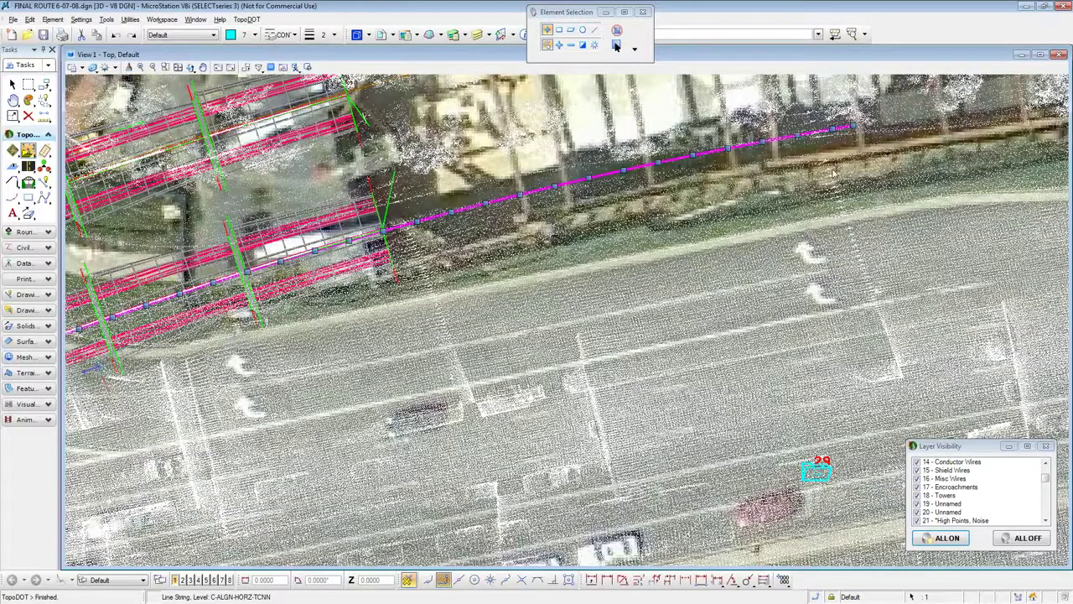
{"action": "scroll", "coordinate": [834, 174], "scroll_direction": "down", "scroll_amount": 2}
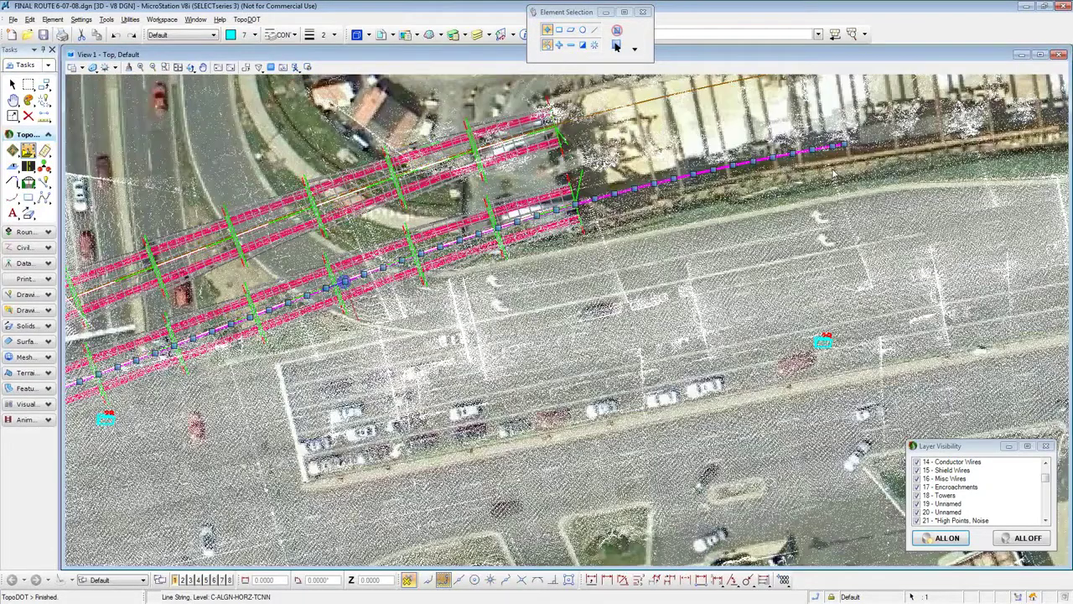
{"action": "scroll", "coordinate": [834, 173], "scroll_direction": "down", "scroll_amount": 2}
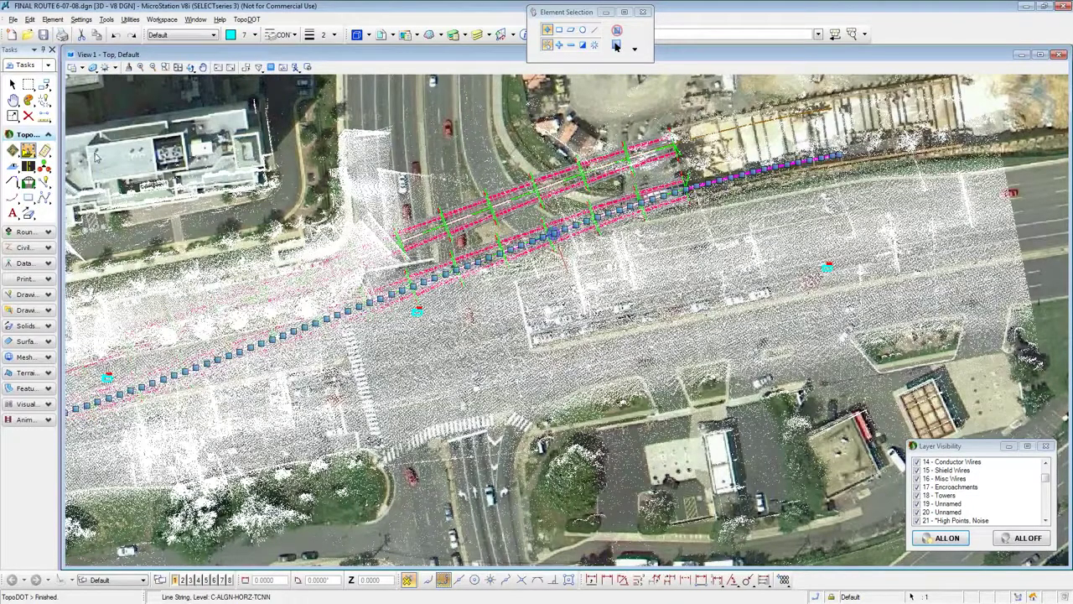
Step: Start Classify by Envelope Along Path, with the selected alignment as the path and 17 - Encroachments as the target layer
{"action": "left_click", "coordinate": [12, 166]}
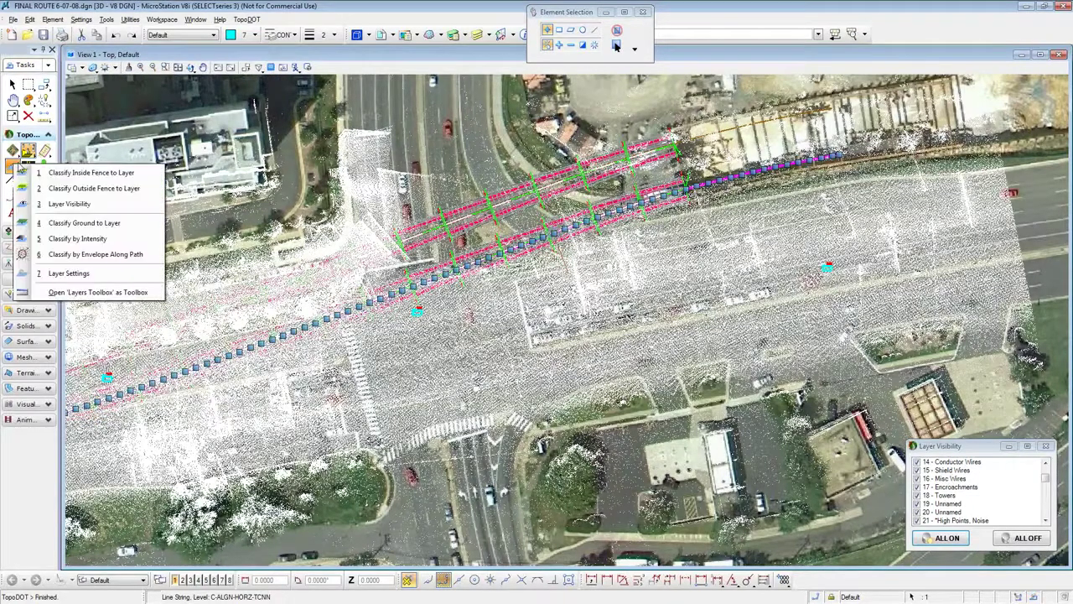
{"action": "left_click", "coordinate": [143, 255]}
{"action": "left_click_drag", "start_coordinate": [834, 389], "coordinate": [561, 285]}
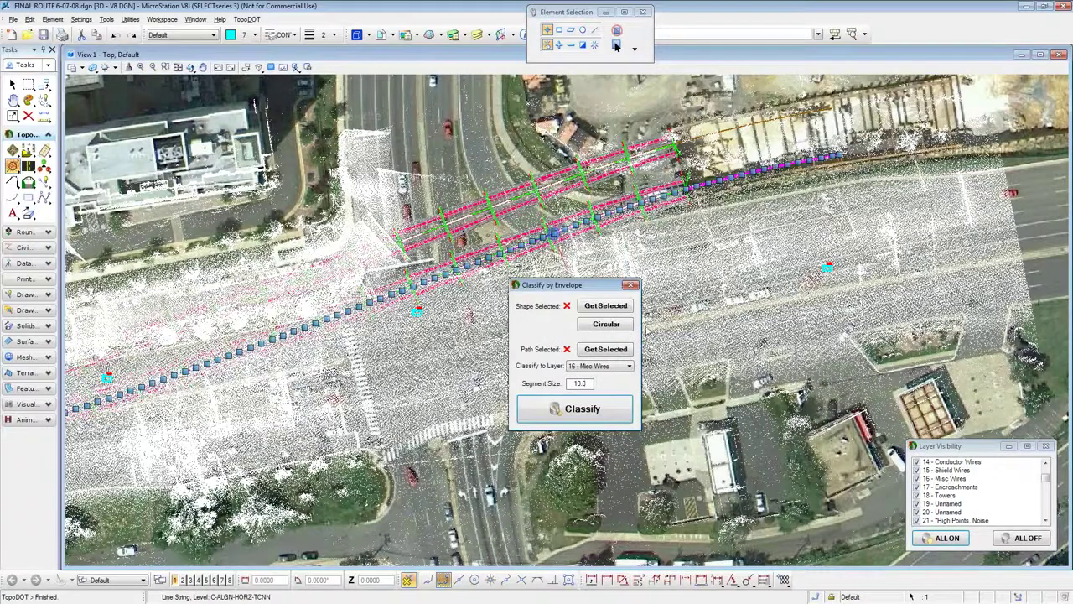
{"action": "left_click", "coordinate": [604, 353]}
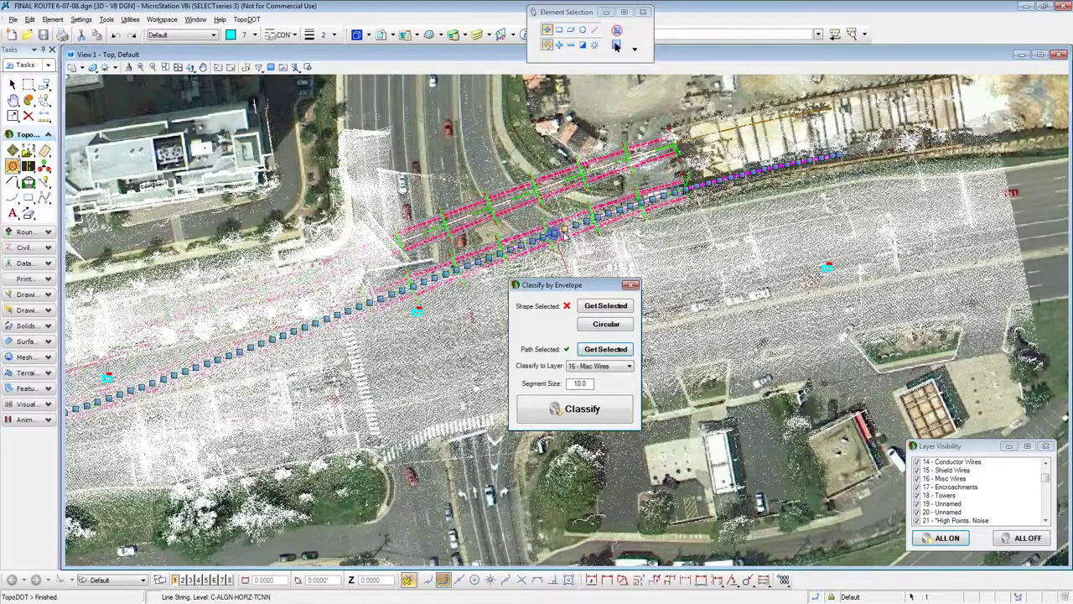
{"action": "left_click", "coordinate": [604, 370]}
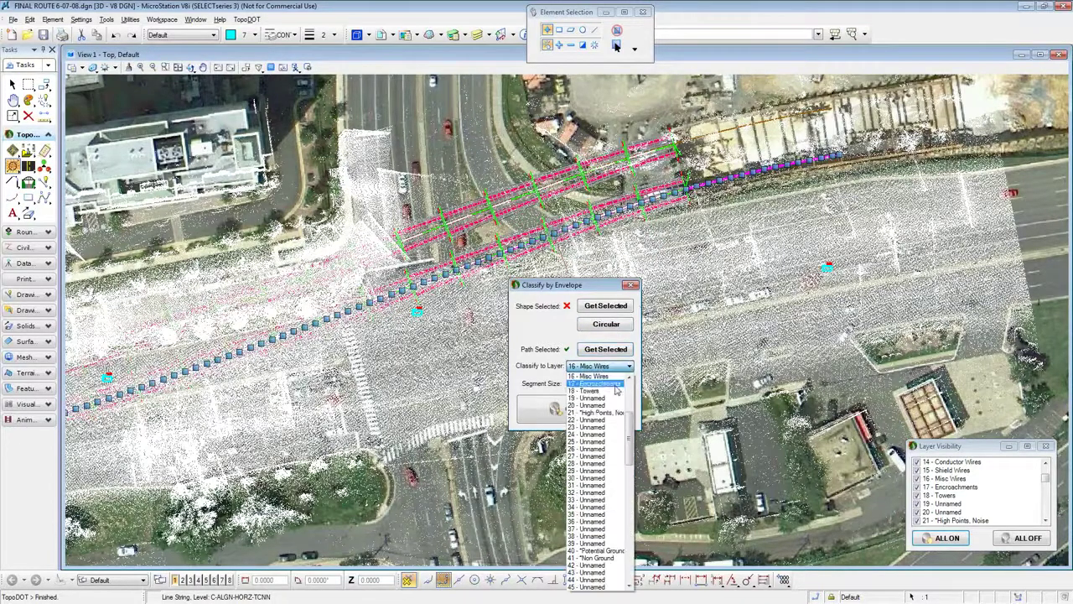
{"action": "left_click", "coordinate": [609, 388]}
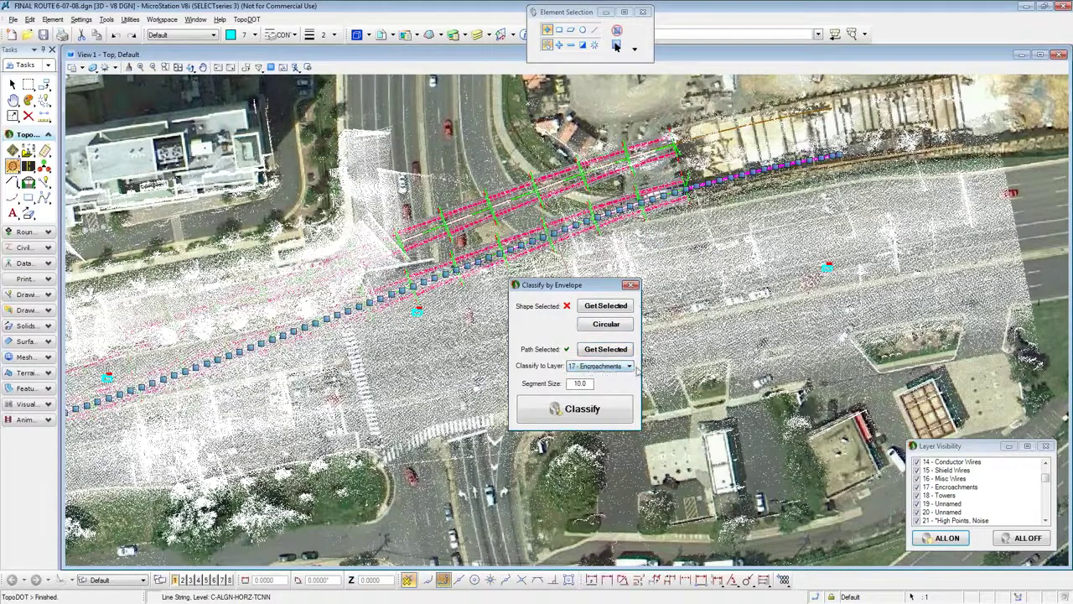
Step: Define a circular envelope with a radius of 21 and classify the points inside it along the path
{"action": "left_click", "coordinate": [606, 323]}
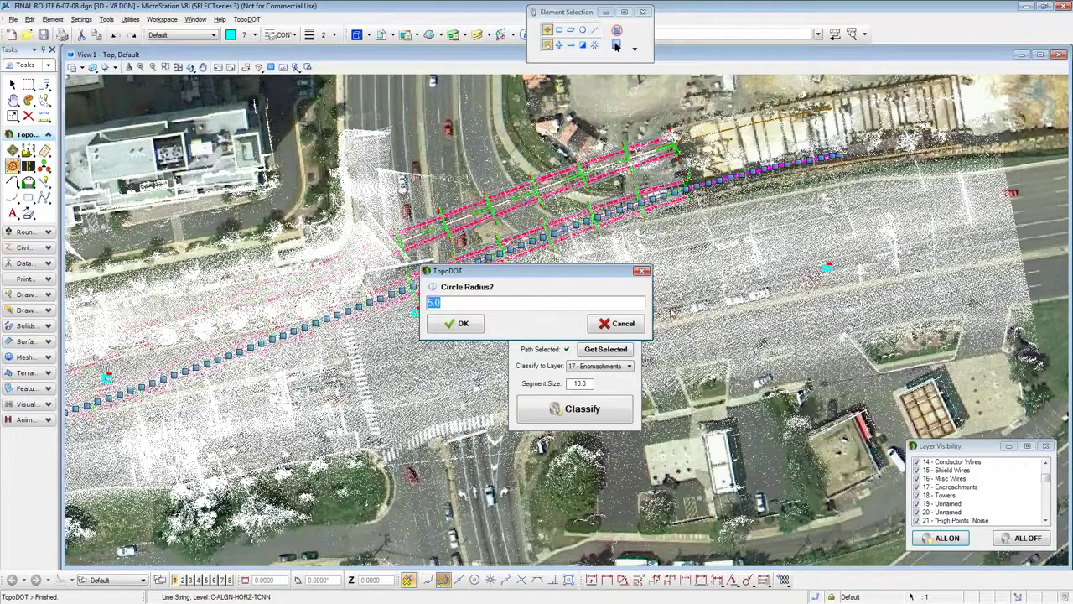
{"action": "type", "text": "21"}
{"action": "left_click", "coordinate": [459, 324]}
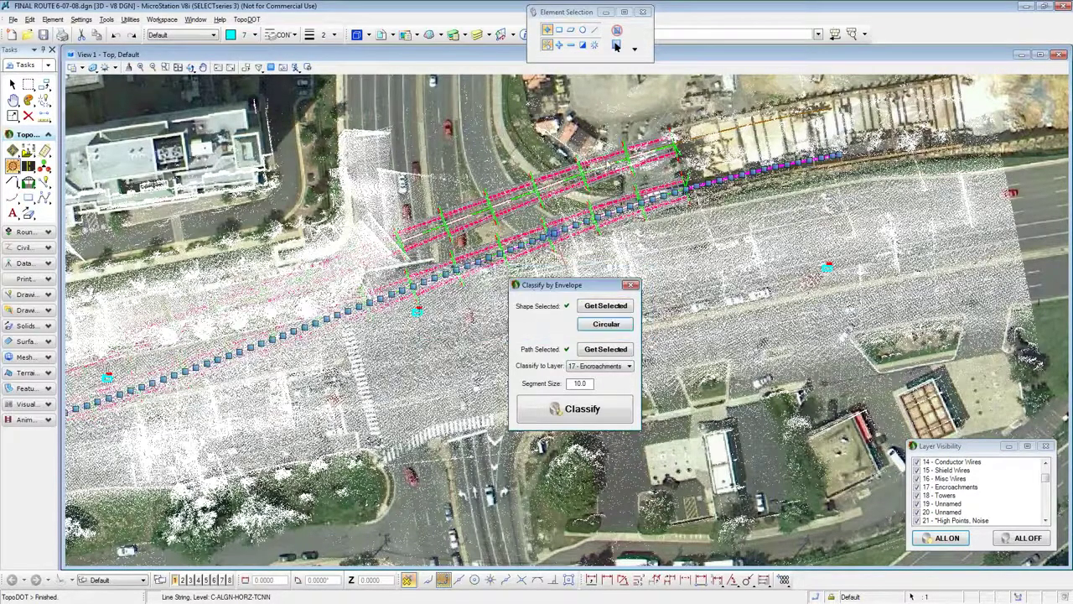
{"action": "left_click", "coordinate": [602, 417]}
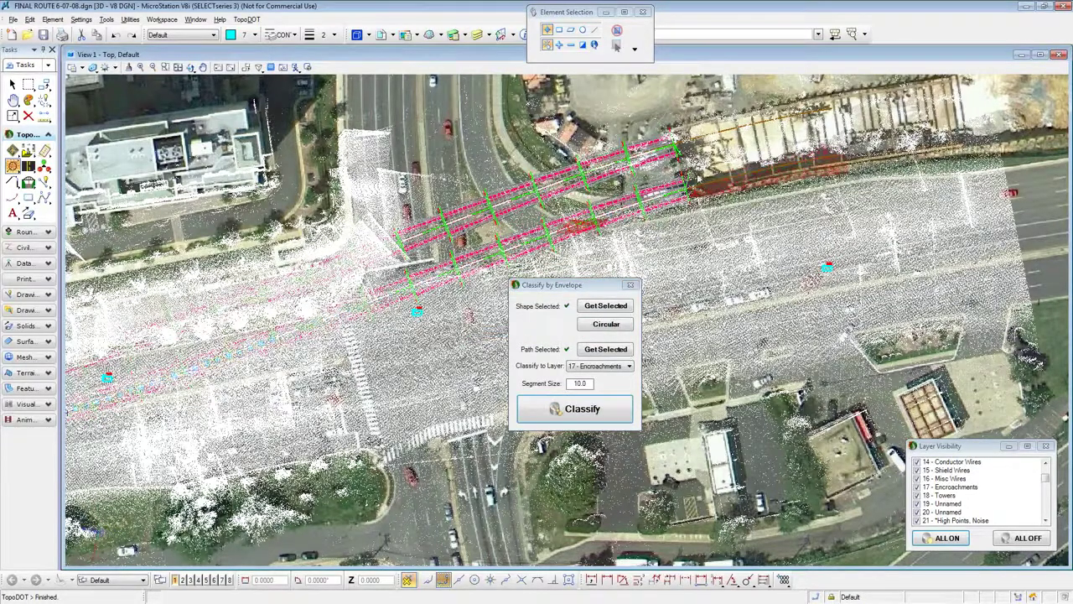
Step: Limit the point cloud visibility to layer 17 - Encroachments and show all of its points
{"action": "left_click", "coordinate": [42, 151]}
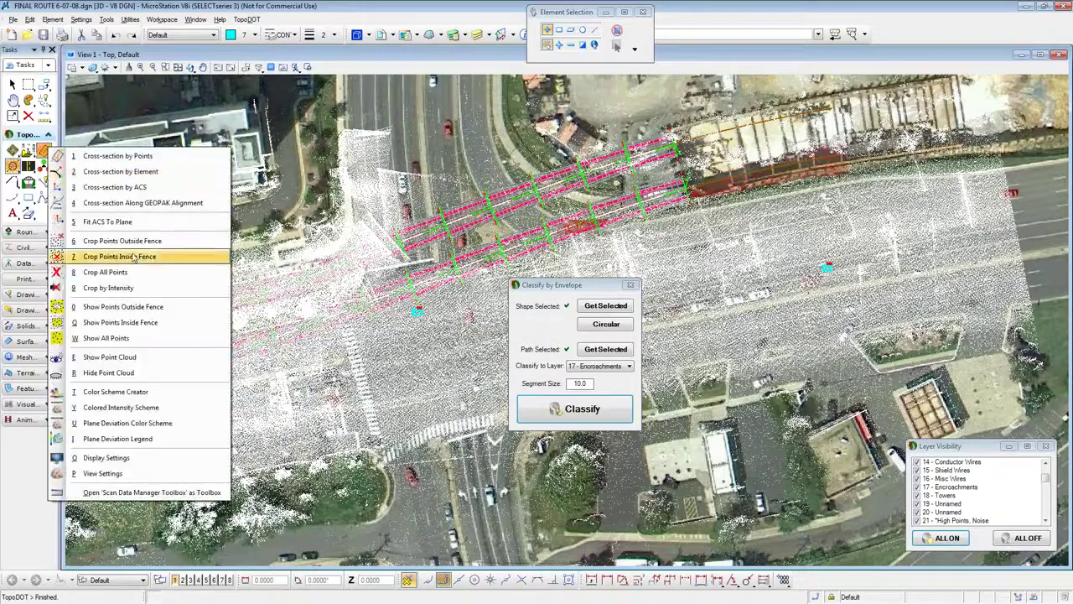
{"action": "left_click", "coordinate": [815, 263]}
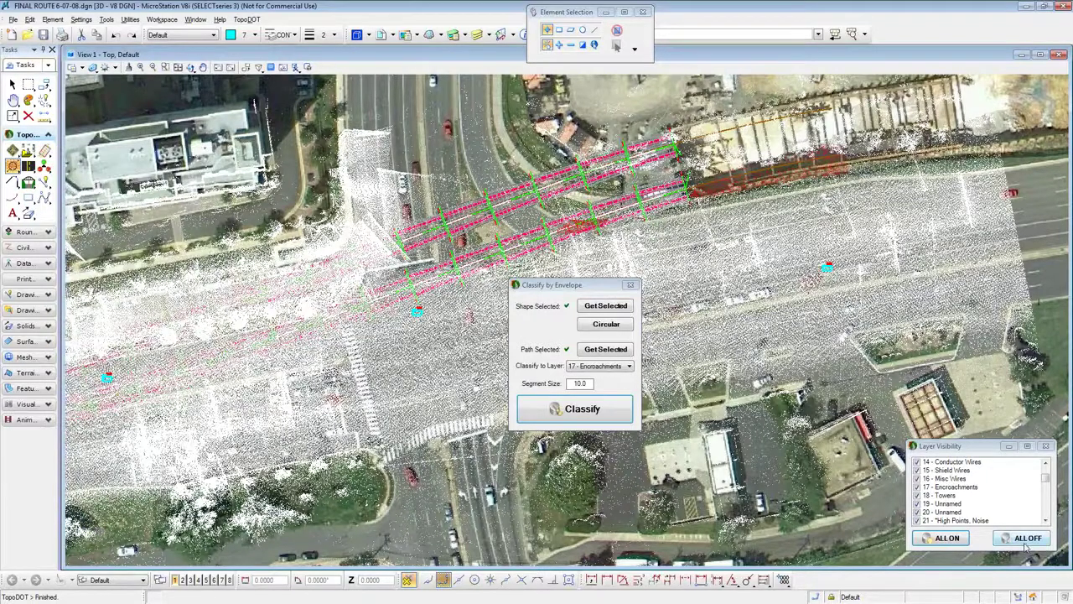
{"action": "left_click", "coordinate": [1024, 539]}
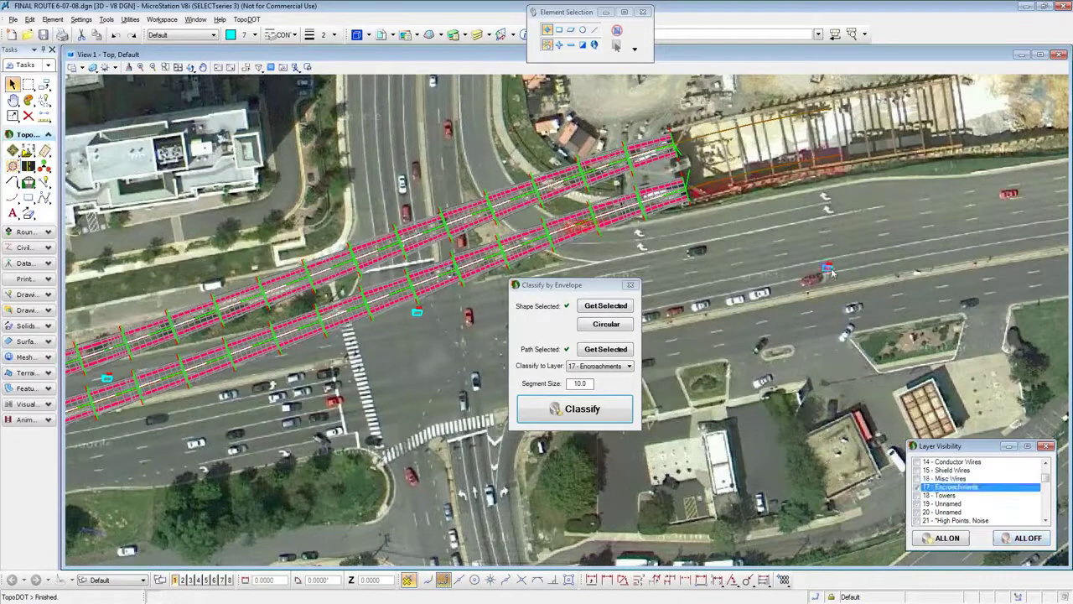
{"action": "left_click", "coordinate": [830, 269]}
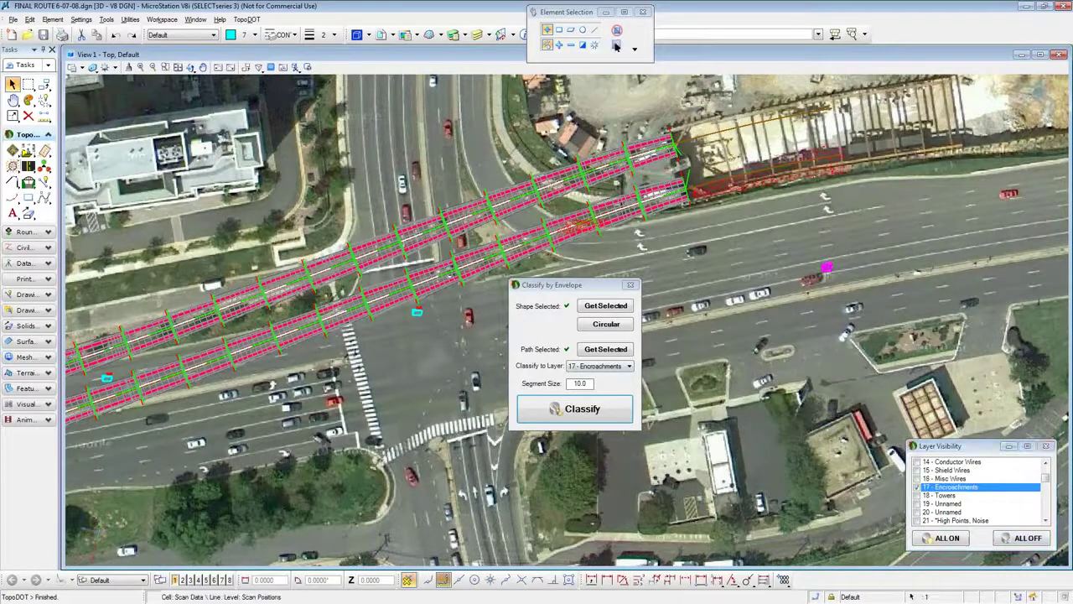
{"action": "left_click", "coordinate": [45, 150]}
{"action": "left_click", "coordinate": [140, 357]}
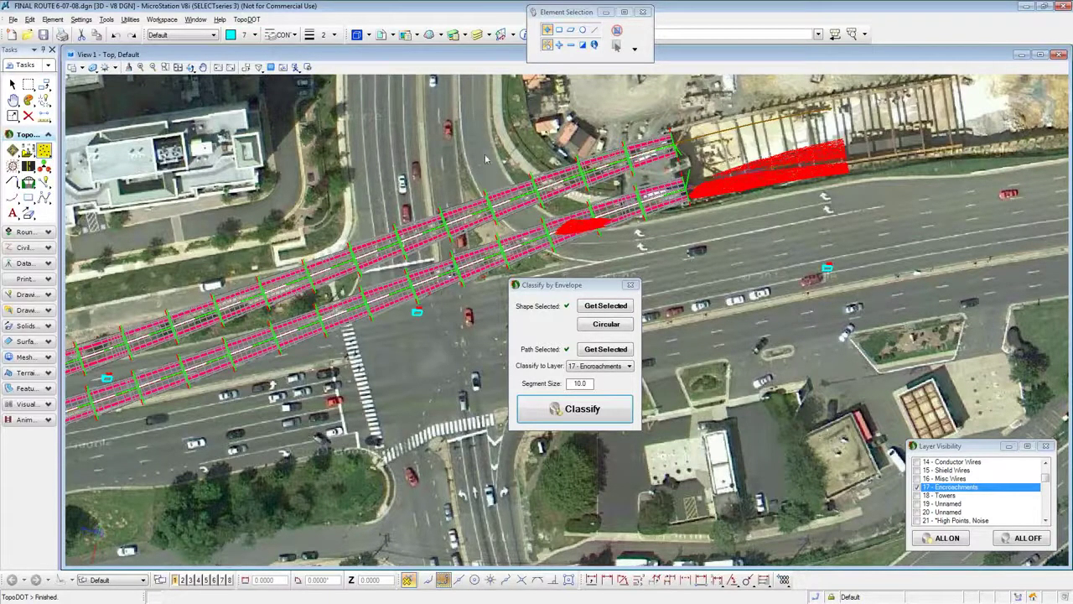
Step: Set the point cloud display weight of view 1 to 3 in the TopoDOT view settings
{"action": "scroll", "coordinate": [585, 242], "scroll_direction": "up", "scroll_amount": 2}
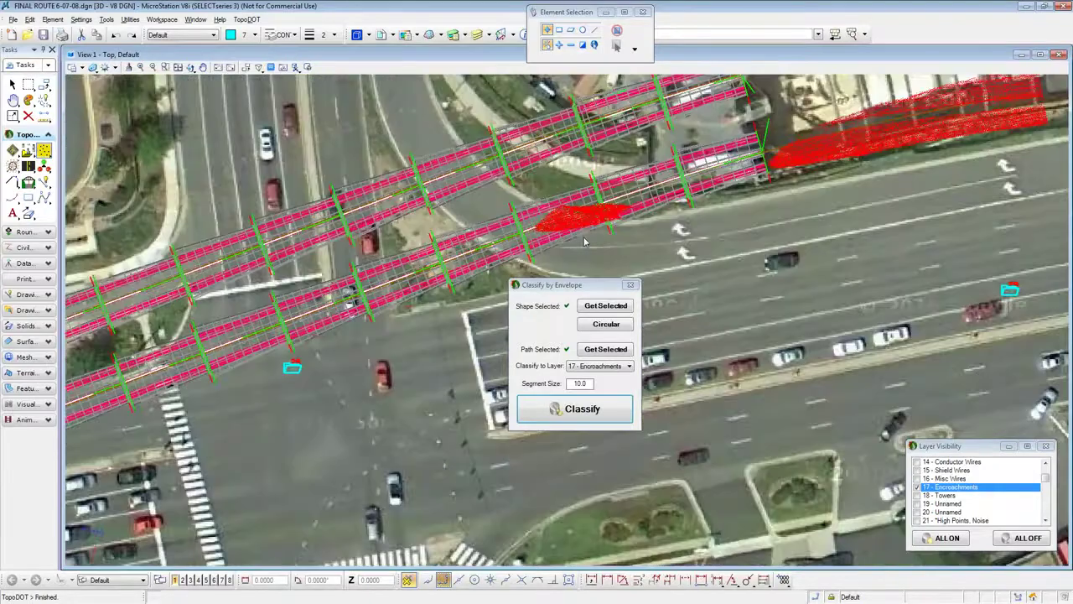
{"action": "scroll", "coordinate": [585, 241], "scroll_direction": "up", "scroll_amount": 2}
{"action": "left_click", "coordinate": [246, 20]}
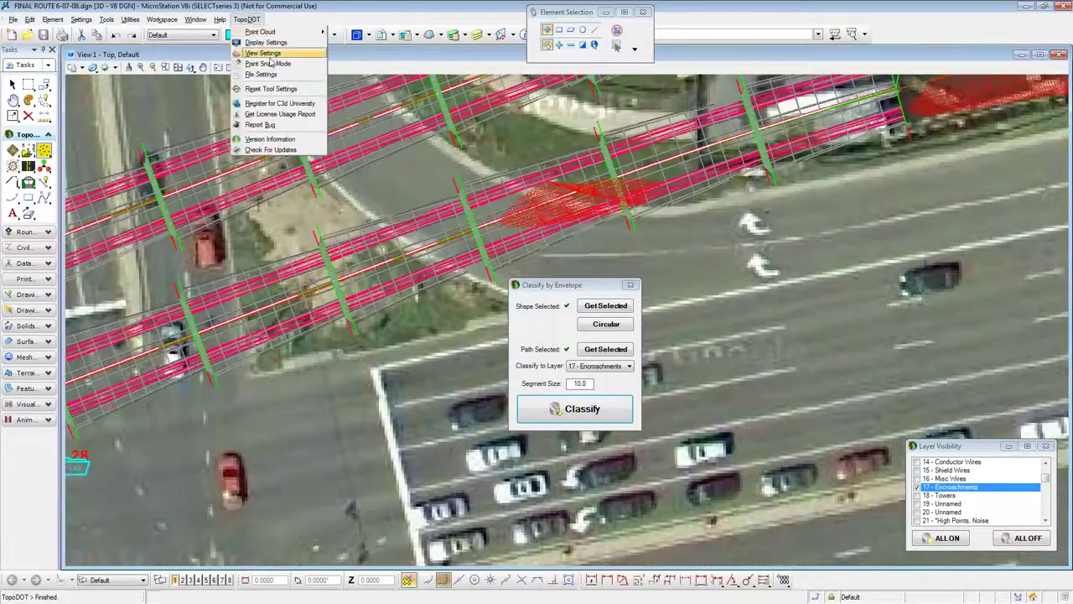
{"action": "left_click", "coordinate": [272, 52]}
{"action": "left_click", "coordinate": [1006, 306]}
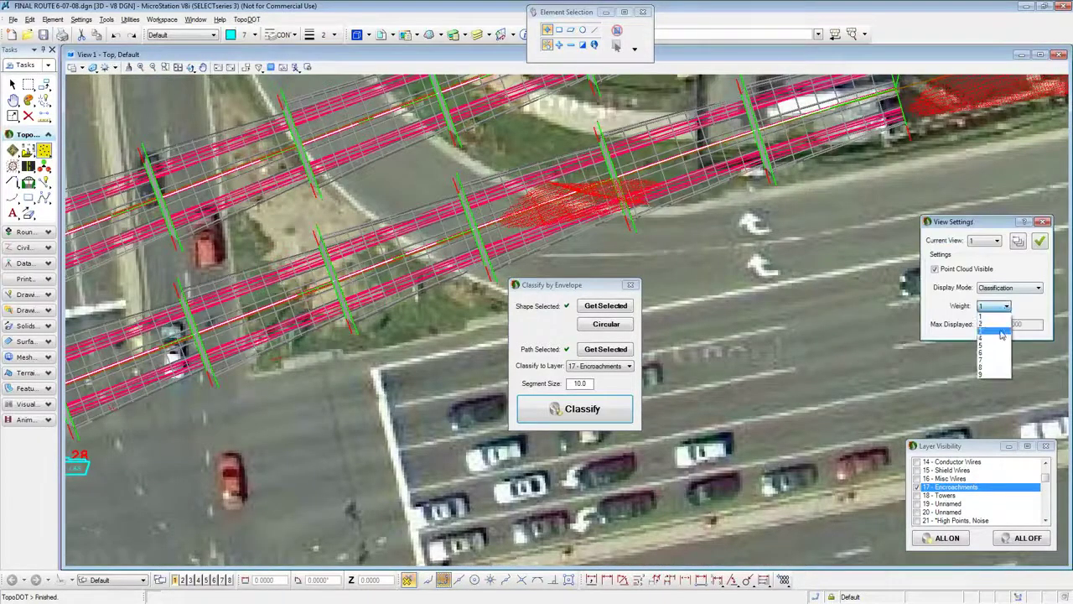
{"action": "left_click", "coordinate": [990, 336]}
{"action": "left_click", "coordinate": [1039, 242]}
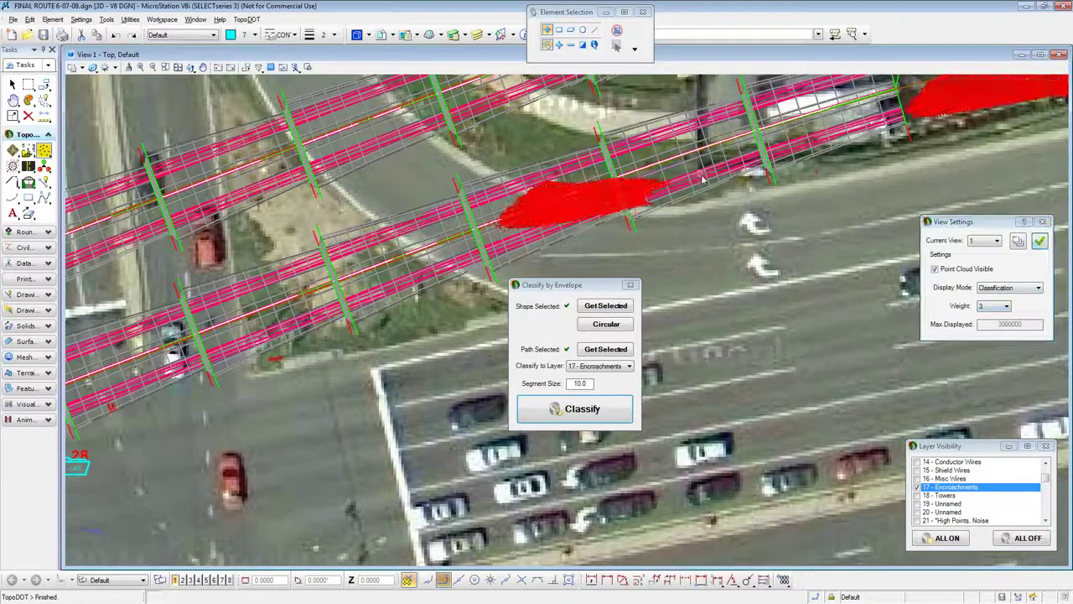
Step: Examine where the classified encroachment points lie along the southern tunnel in the plan view
{"action": "scroll", "coordinate": [730, 201], "scroll_direction": "down", "scroll_amount": 2}
{"action": "scroll", "coordinate": [729, 202], "scroll_direction": "down", "scroll_amount": 2}
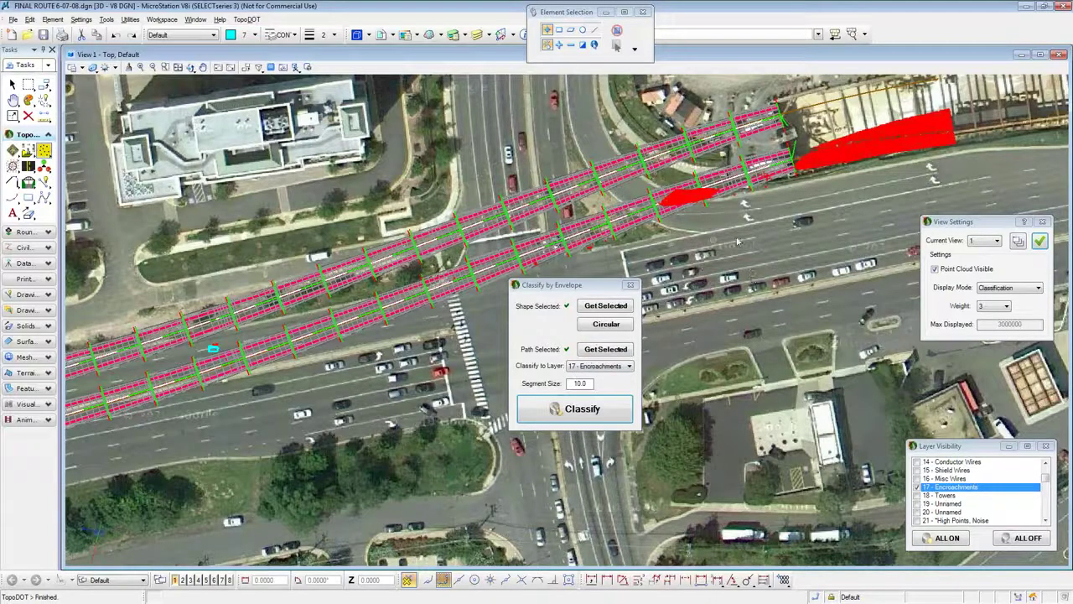
{"action": "scroll", "coordinate": [773, 200], "scroll_direction": "down", "scroll_amount": 2}
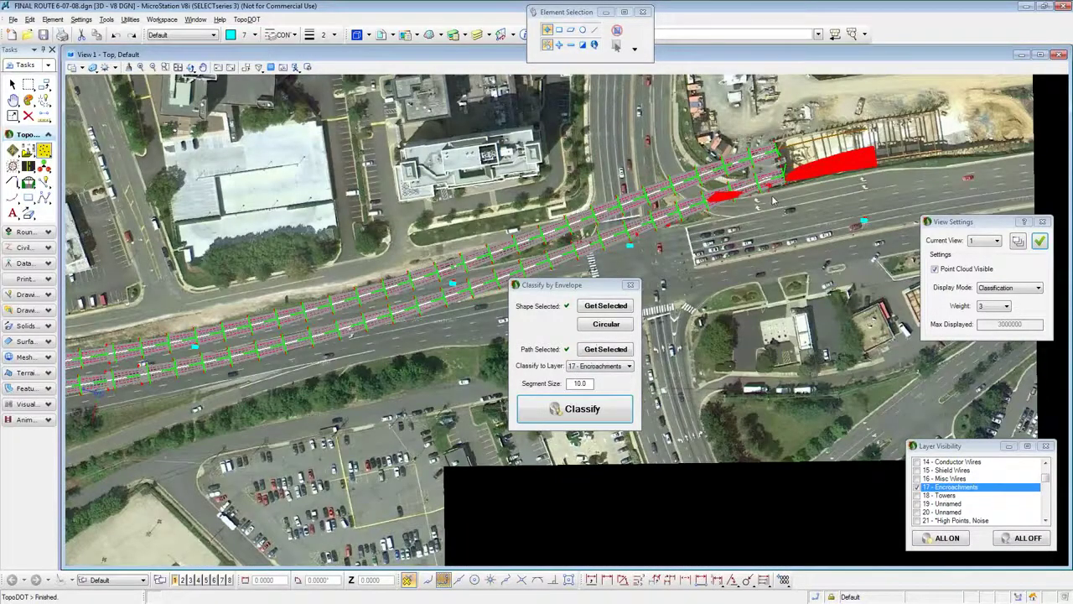
{"action": "scroll", "coordinate": [773, 199], "scroll_direction": "down", "scroll_amount": 2}
{"action": "scroll", "coordinate": [763, 198], "scroll_direction": "up", "scroll_amount": 2}
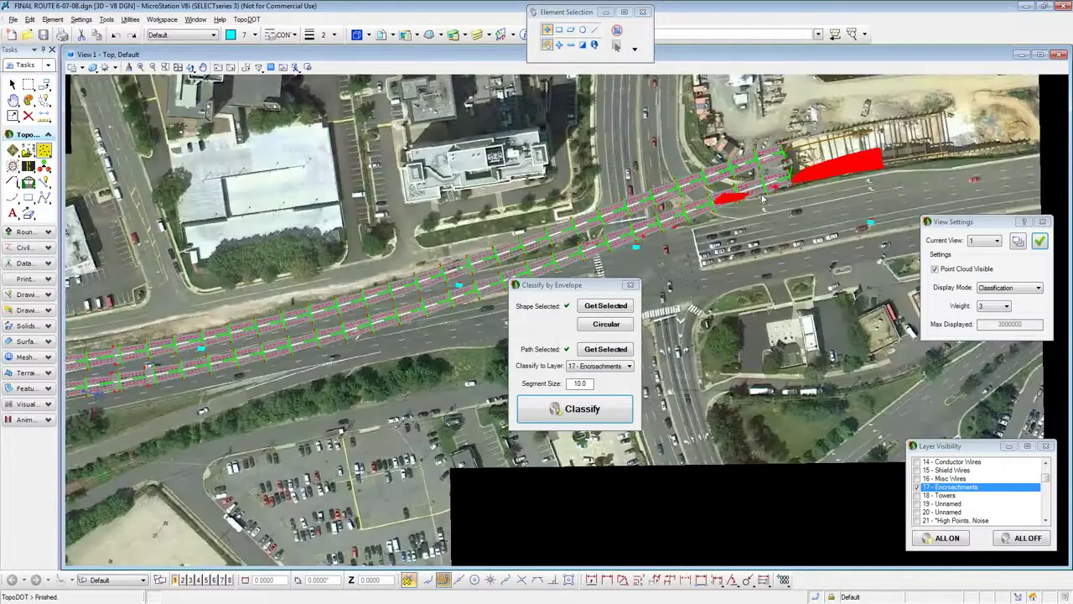
{"action": "scroll", "coordinate": [763, 198], "scroll_direction": "up", "scroll_amount": 2}
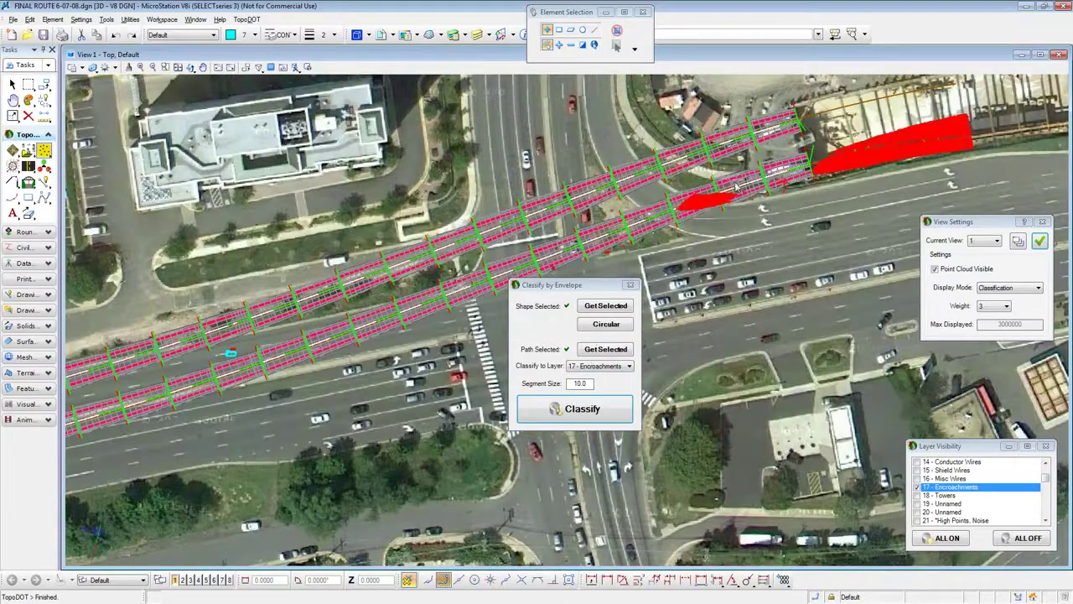
{"action": "scroll", "coordinate": [737, 186], "scroll_direction": "up", "scroll_amount": 2}
{"action": "scroll", "coordinate": [738, 186], "scroll_direction": "up", "scroll_amount": 2}
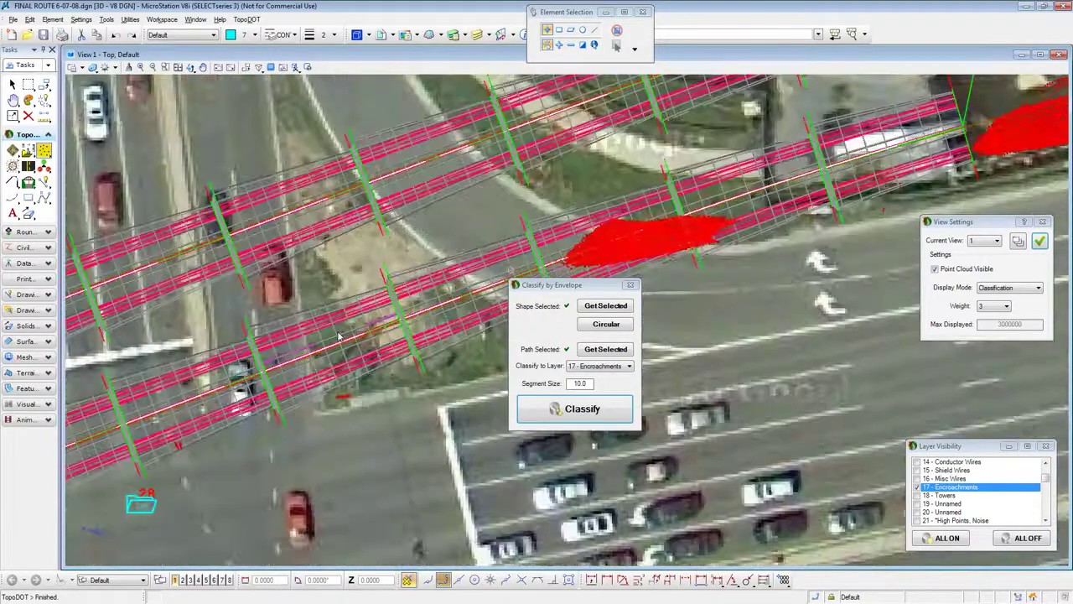
Step: Cut a cross-section by element along the southern tunnel's alignment through the smaller patch of encroachment points
{"action": "scroll", "coordinate": [340, 336], "scroll_direction": "down", "scroll_amount": 2}
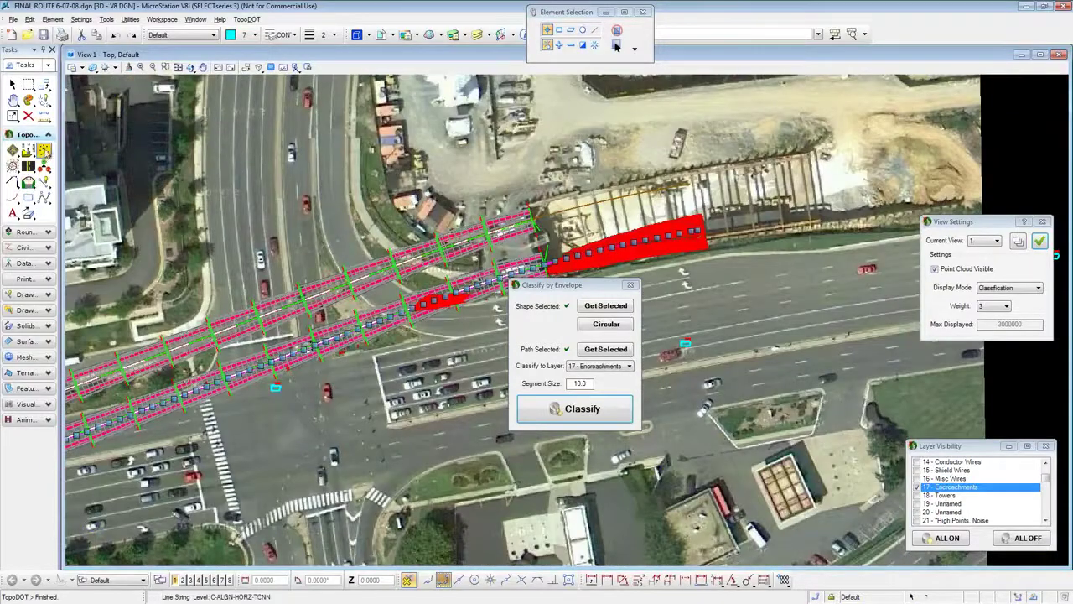
{"action": "left_click", "coordinate": [43, 153]}
{"action": "left_click", "coordinate": [137, 176]}
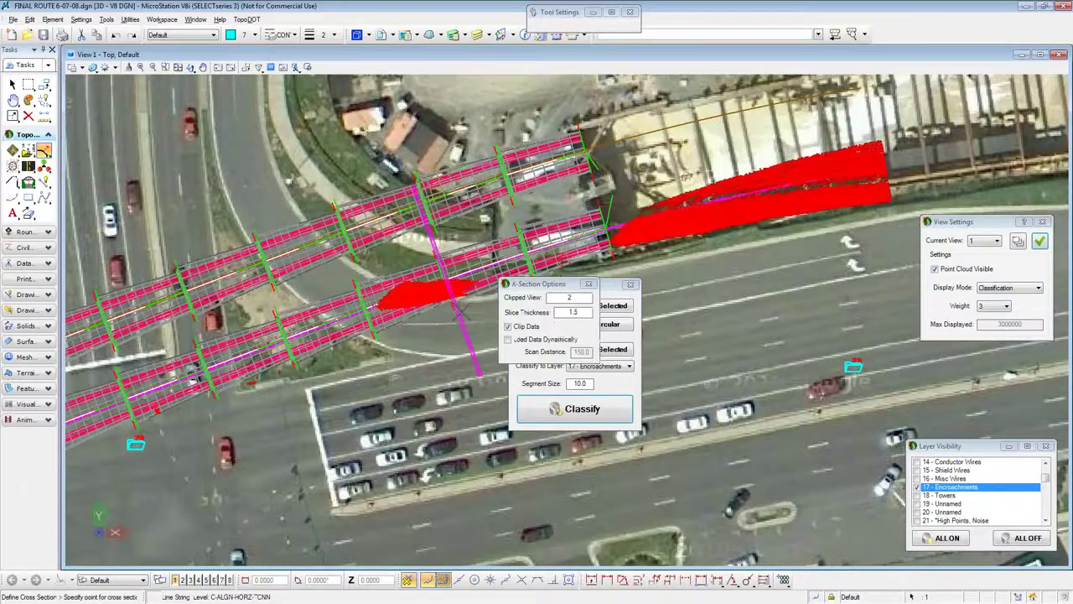
{"action": "left_click", "coordinate": [459, 312]}
{"action": "scroll", "coordinate": [735, 182], "scroll_direction": "up", "scroll_amount": 5}
{"action": "right_click", "coordinate": [752, 268]}
Step: Inspect the encroachment points above the tunnel profile in the cross-section view and turn on all point cloud layers
{"action": "scroll", "coordinate": [753, 263], "scroll_direction": "down", "scroll_amount": 2}
{"action": "scroll", "coordinate": [750, 196], "scroll_direction": "up", "scroll_amount": 1}
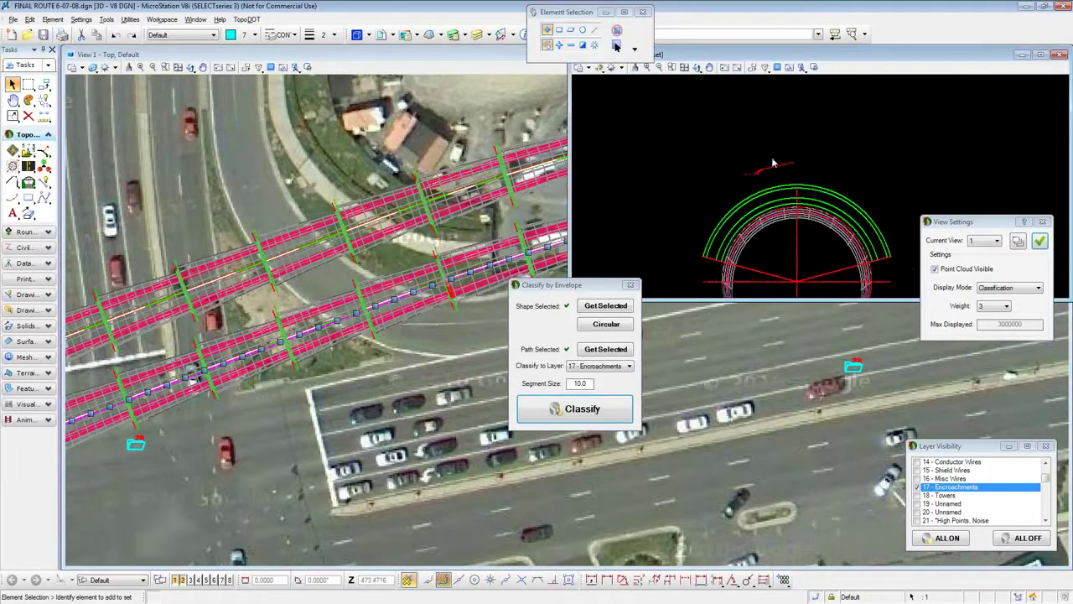
{"action": "scroll", "coordinate": [763, 161], "scroll_direction": "up", "scroll_amount": 3}
{"action": "left_click_drag", "start_coordinate": [878, 131], "coordinate": [682, 194]}
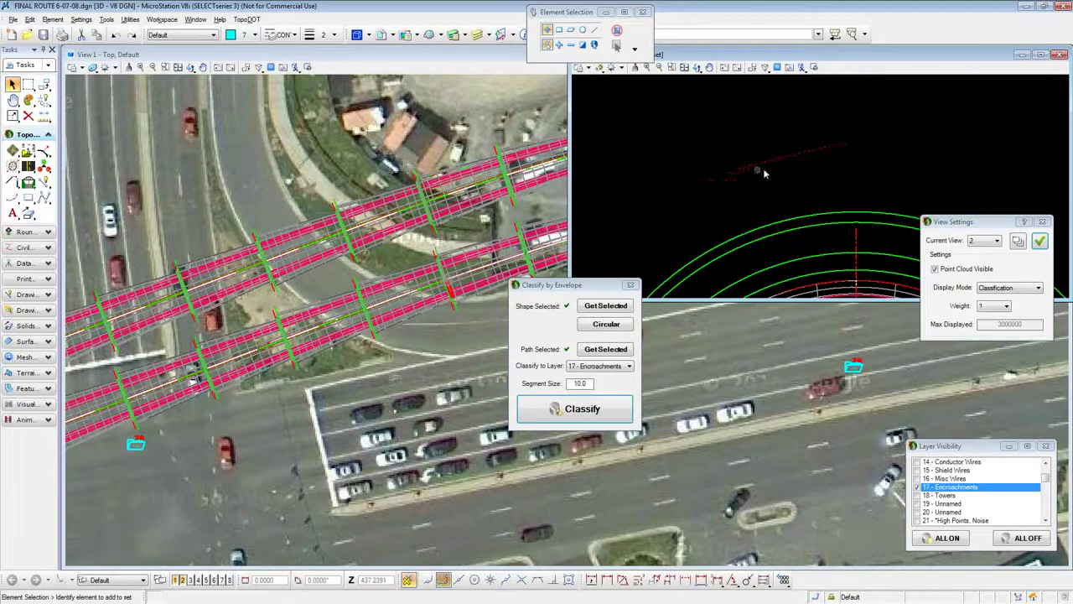
{"action": "left_click", "coordinate": [945, 538]}
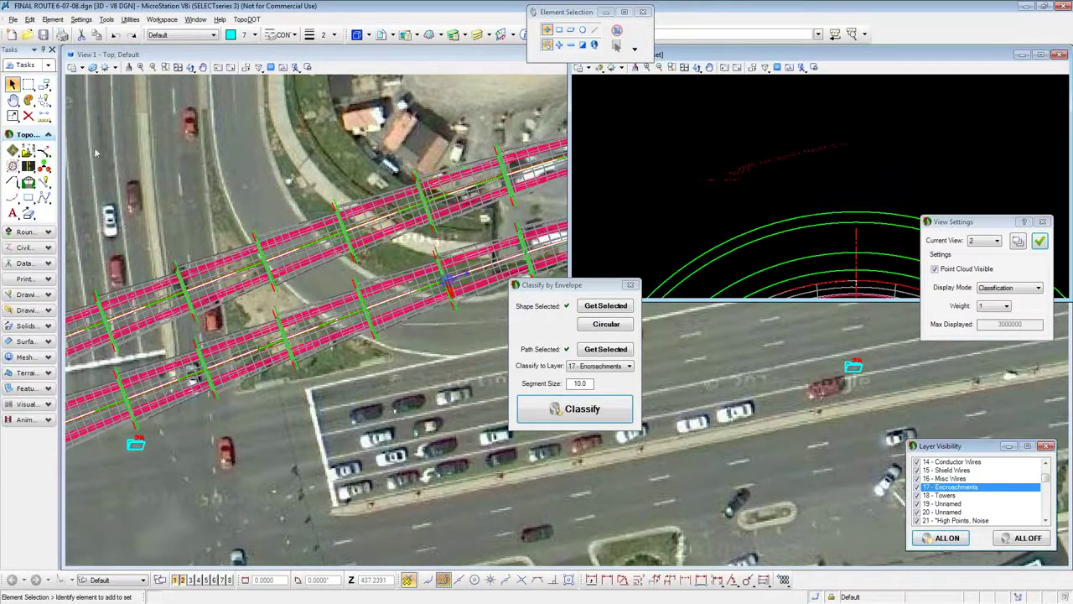
Step: Cut a 1.5-thick clipped cross-section into view 2 through the smaller encroachment patch and examine the classified points above the tunnel profile
{"action": "left_click", "coordinate": [44, 150]}
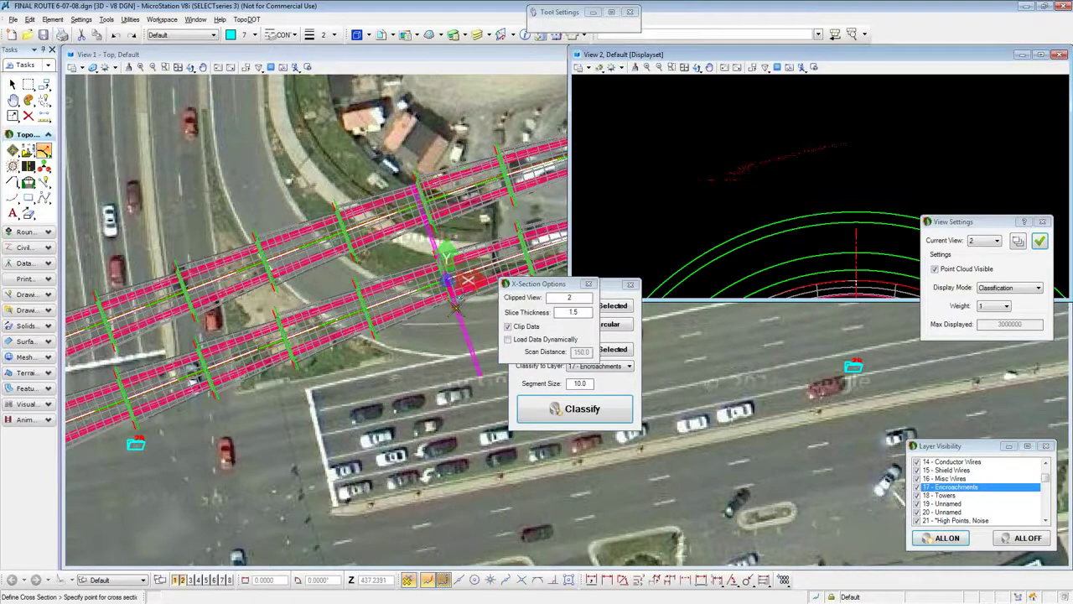
{"action": "left_click", "coordinate": [456, 308]}
{"action": "scroll", "coordinate": [732, 230], "scroll_direction": "down", "scroll_amount": 3}
{"action": "scroll", "coordinate": [751, 161], "scroll_direction": "up", "scroll_amount": 3}
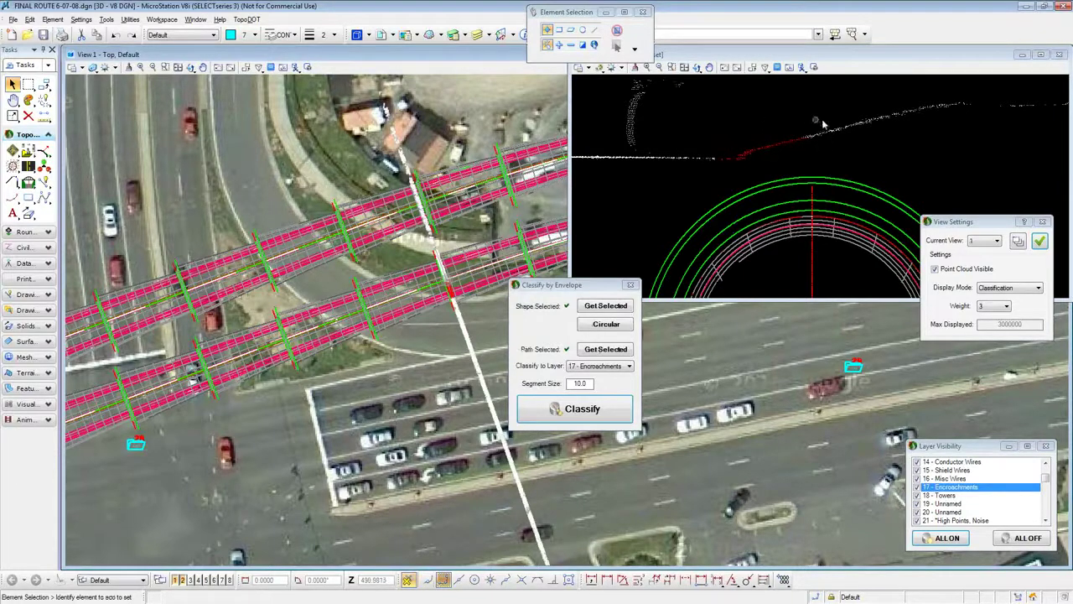
{"action": "left_click", "coordinate": [932, 107]}
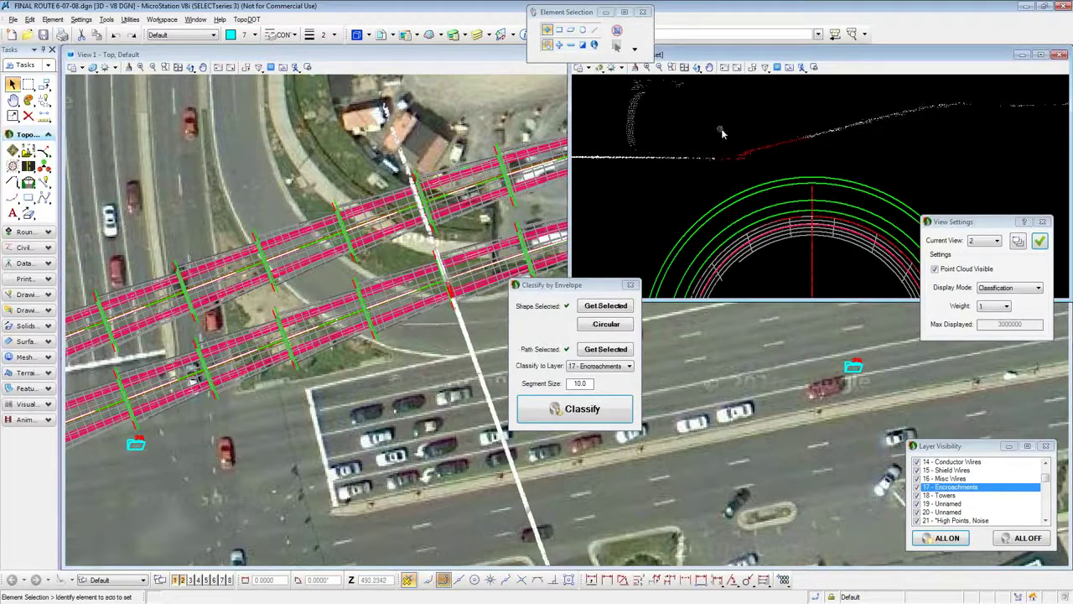
{"action": "left_click_drag", "start_coordinate": [715, 128], "coordinate": [808, 171]}
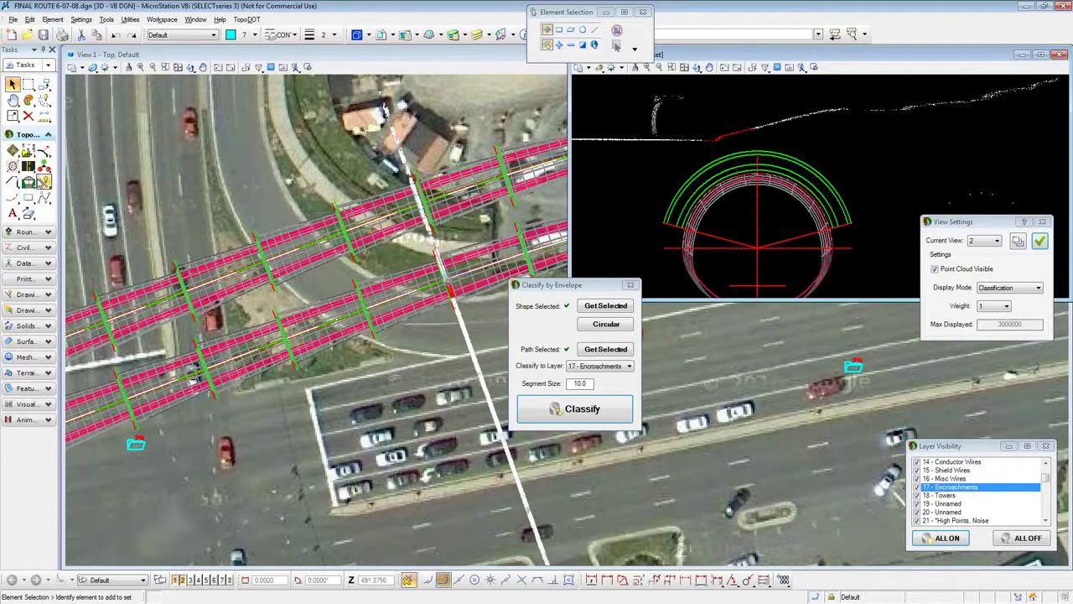
Step: Place a circle about 42.07 in diameter by its center, centered on the tunnel profile and reaching up through the encroaching ground points
{"action": "left_click", "coordinate": [31, 201]}
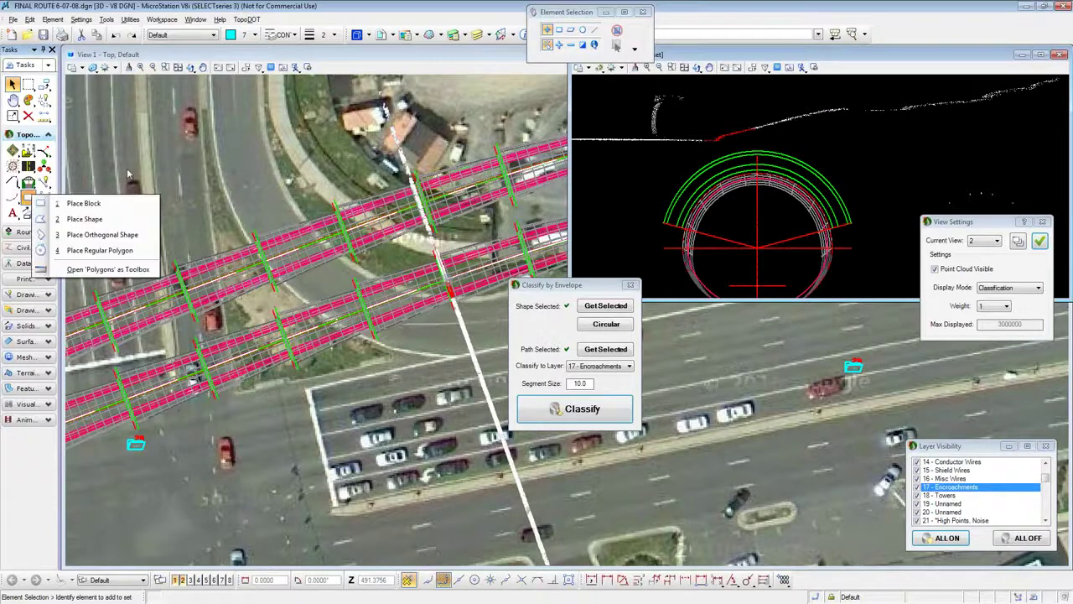
{"action": "left_click_drag", "start_coordinate": [12, 198], "coordinate": [65, 287]}
{"action": "scroll", "coordinate": [759, 246], "scroll_direction": "up", "scroll_amount": 3}
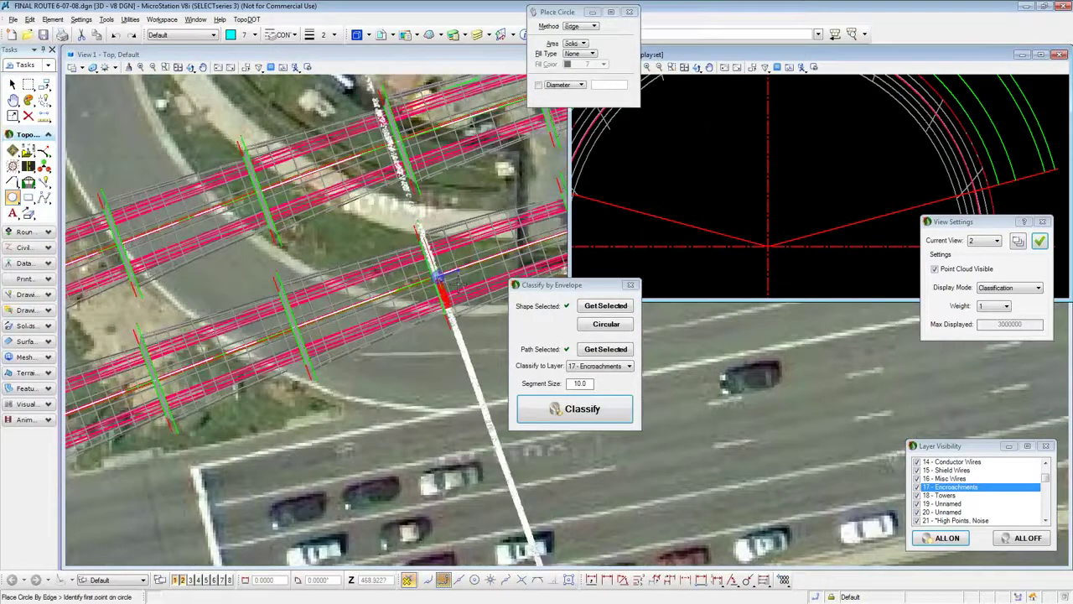
{"action": "scroll", "coordinate": [439, 277], "scroll_direction": "up", "scroll_amount": 5}
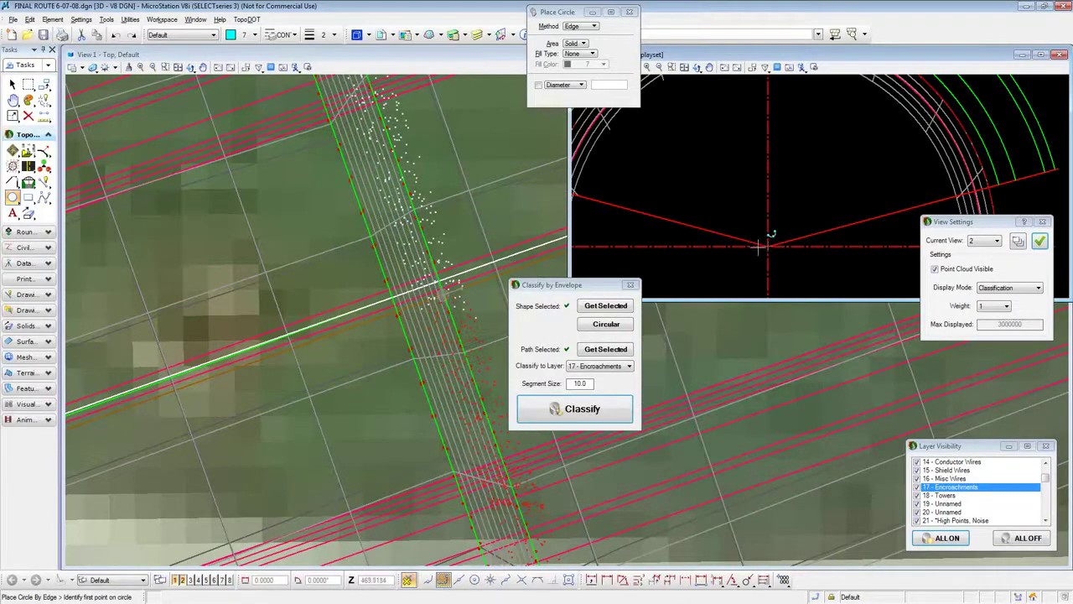
{"action": "left_click", "coordinate": [759, 246]}
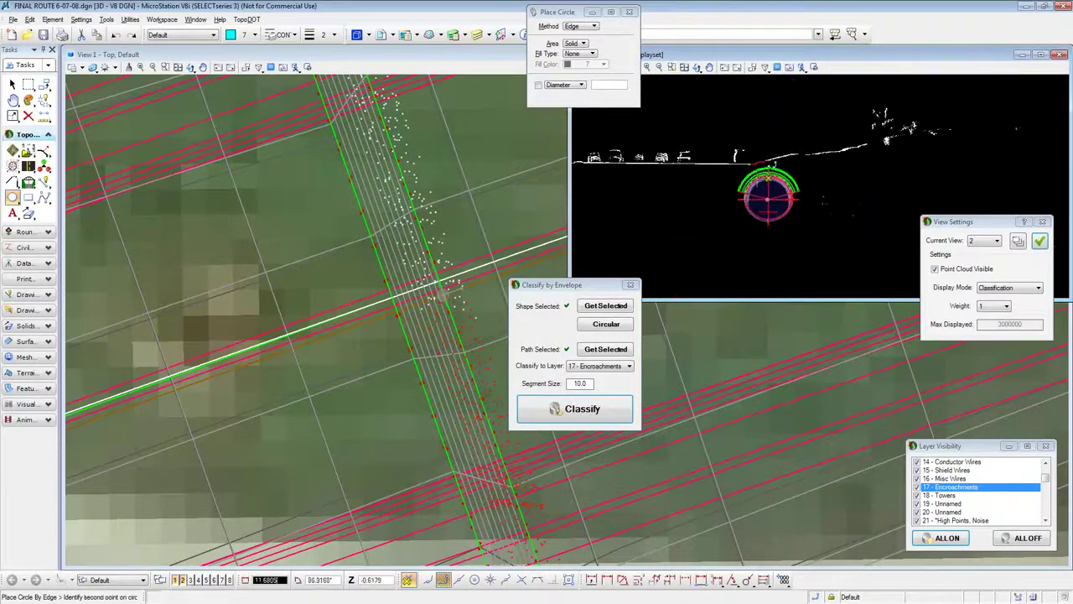
{"action": "left_click", "coordinate": [581, 26]}
{"action": "left_click", "coordinate": [583, 35]}
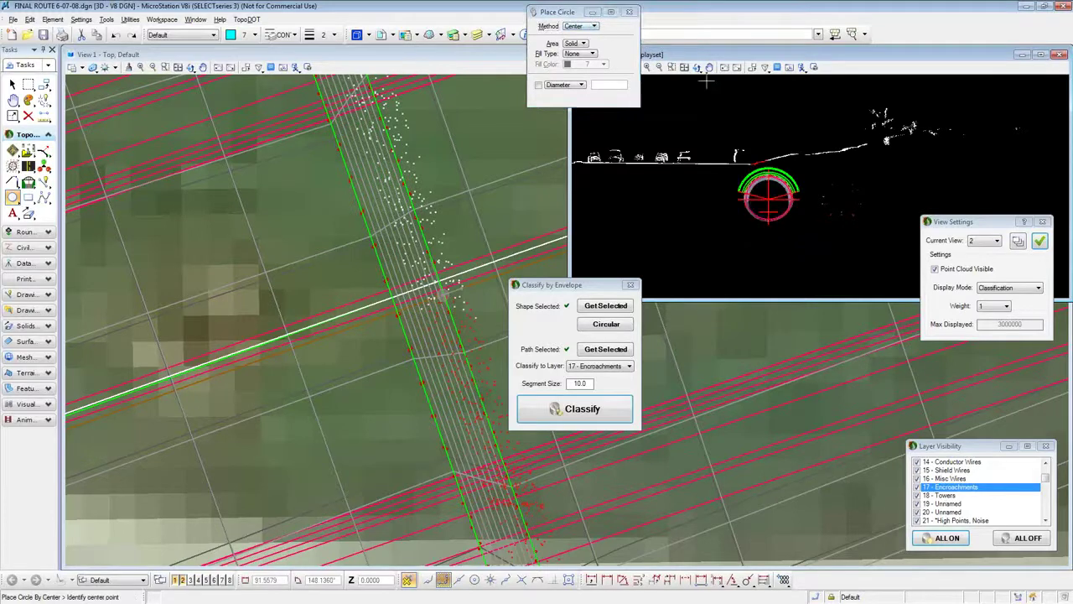
{"action": "scroll", "coordinate": [768, 196], "scroll_direction": "up", "scroll_amount": 5}
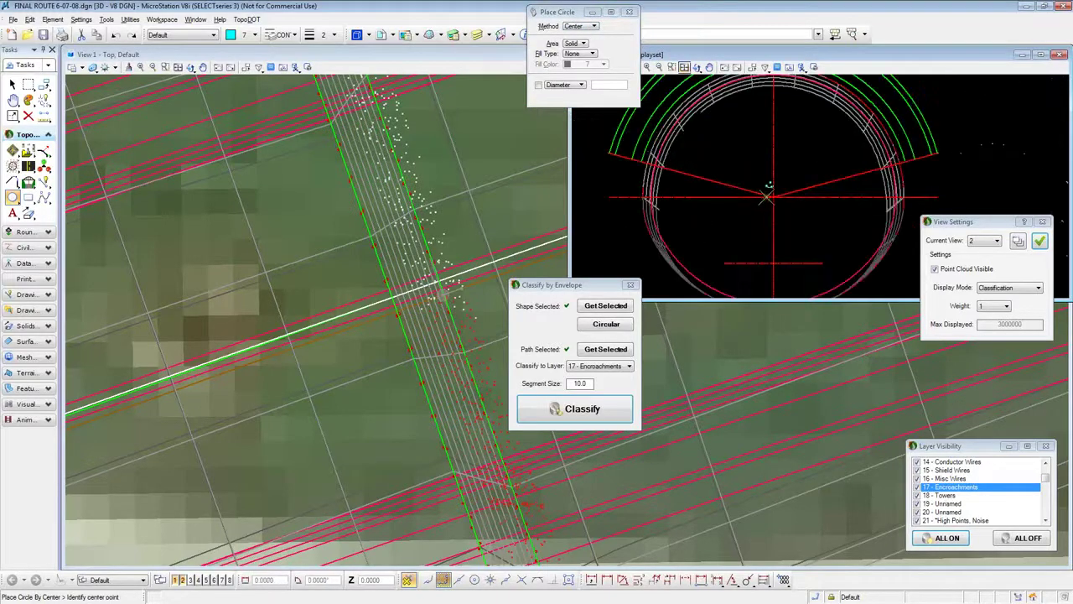
{"action": "scroll", "coordinate": [773, 234], "scroll_direction": "down", "scroll_amount": 6}
{"action": "scroll", "coordinate": [772, 231], "scroll_direction": "up", "scroll_amount": 5}
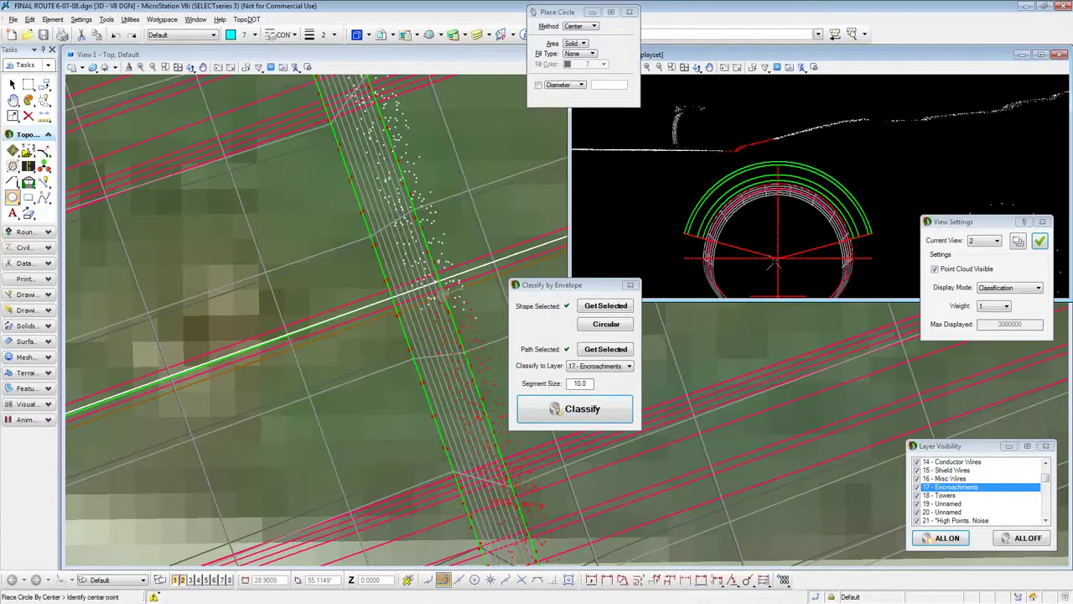
{"action": "scroll", "coordinate": [771, 265], "scroll_direction": "up", "scroll_amount": 3}
{"action": "left_click", "coordinate": [775, 247]}
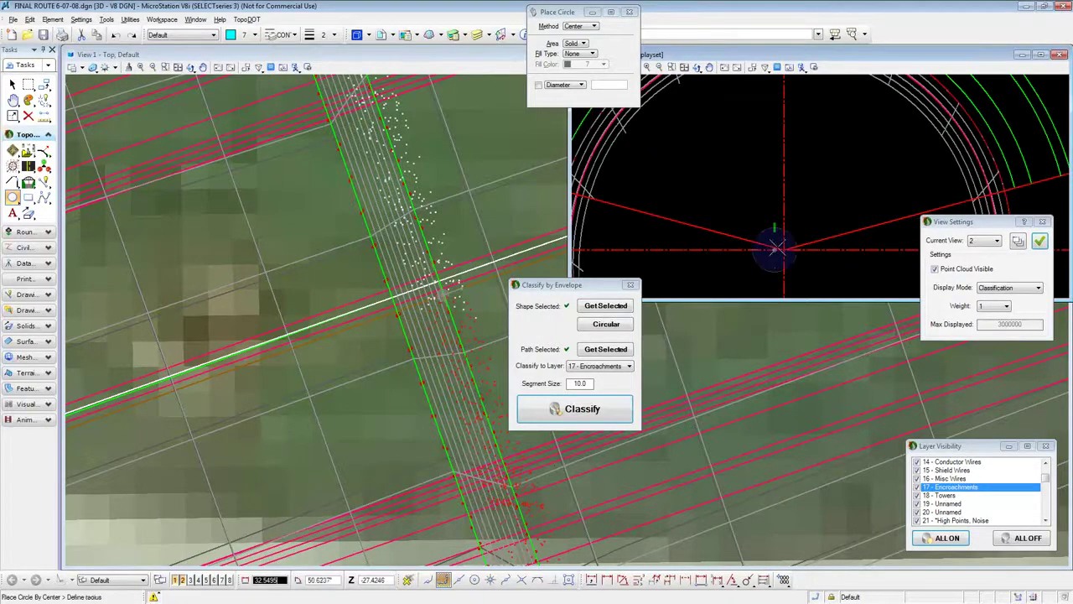
{"action": "scroll", "coordinate": [851, 203], "scroll_direction": "down", "scroll_amount": 4}
{"action": "scroll", "coordinate": [818, 106], "scroll_direction": "up", "scroll_amount": 5}
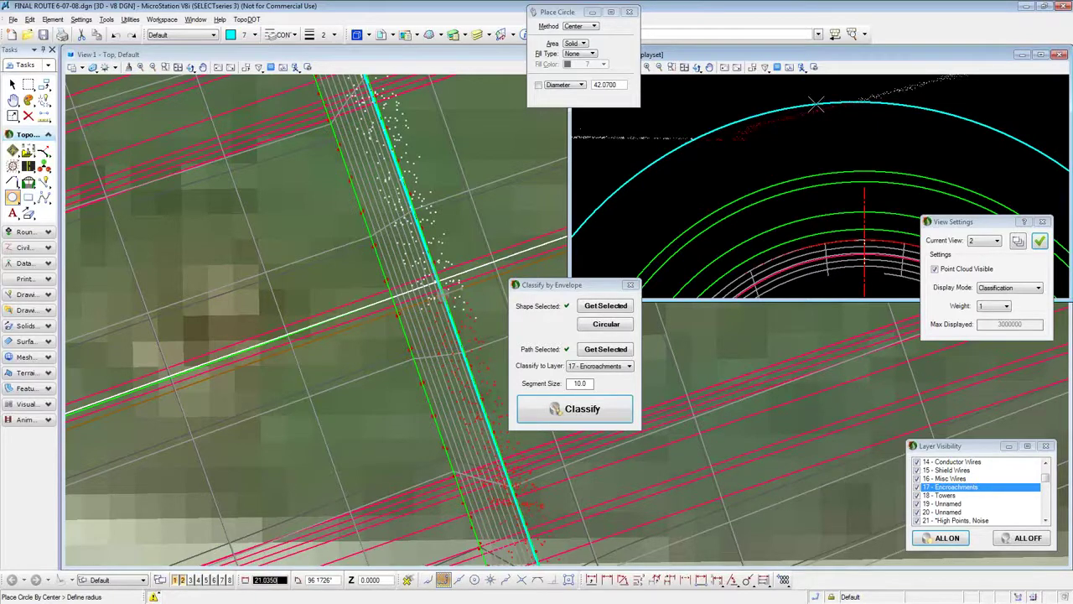
{"action": "left_click", "coordinate": [817, 104]}
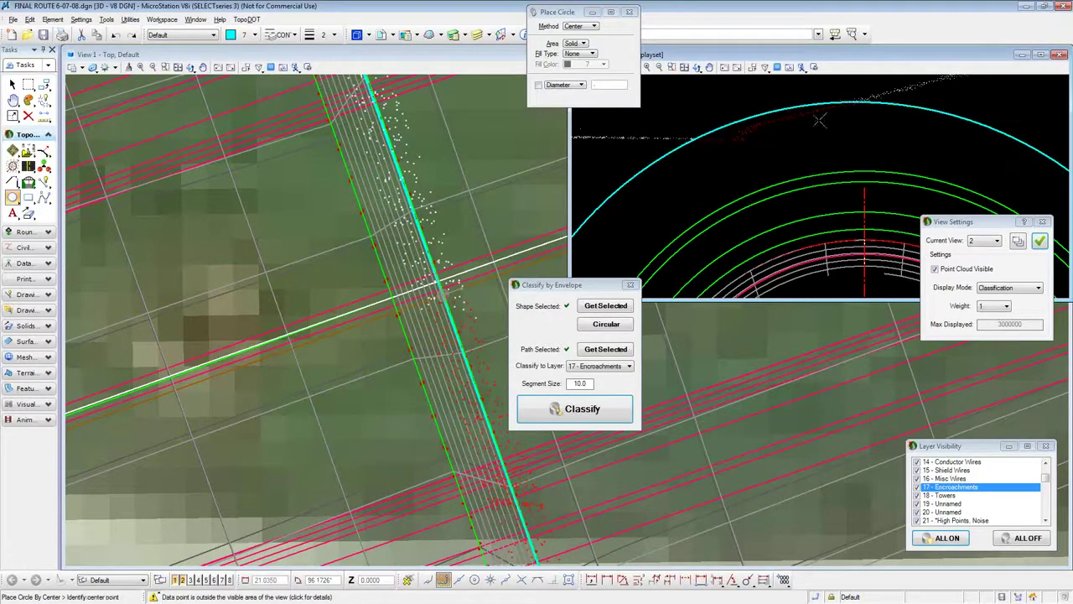
Step: Leave circle placement and undo the circle around the tunnel profile
{"action": "scroll", "coordinate": [703, 116], "scroll_direction": "down", "scroll_amount": 5}
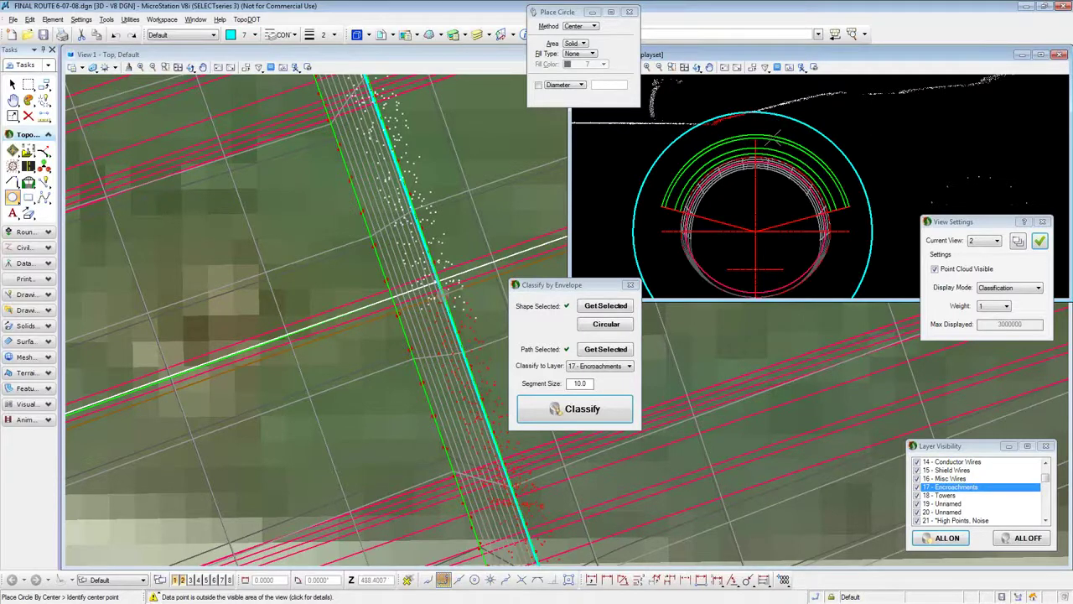
{"action": "left_click", "coordinate": [12, 83]}
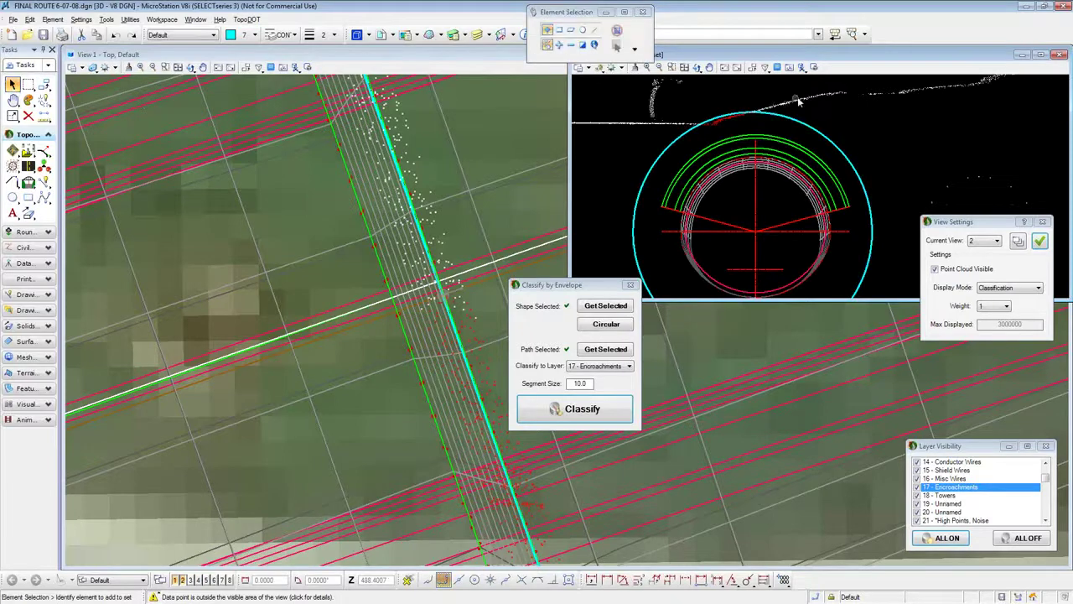
{"action": "key", "text": "ctrl+z"}
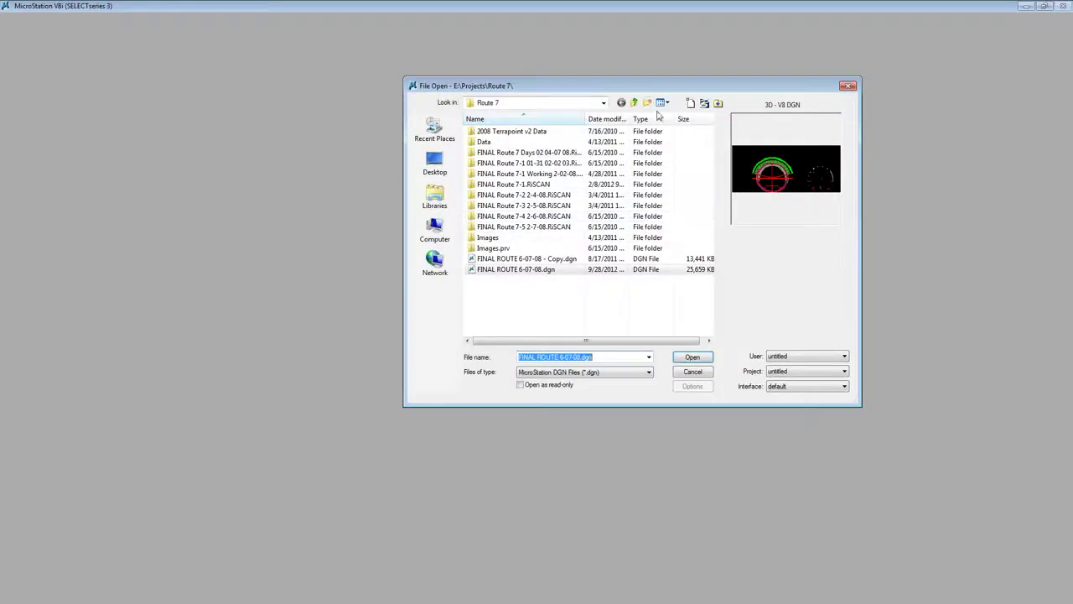
Step: Open the design file Demo.dgn from the Rail folder of the VMX project
{"action": "left_click", "coordinate": [635, 102]}
{"action": "left_click", "coordinate": [592, 217]}
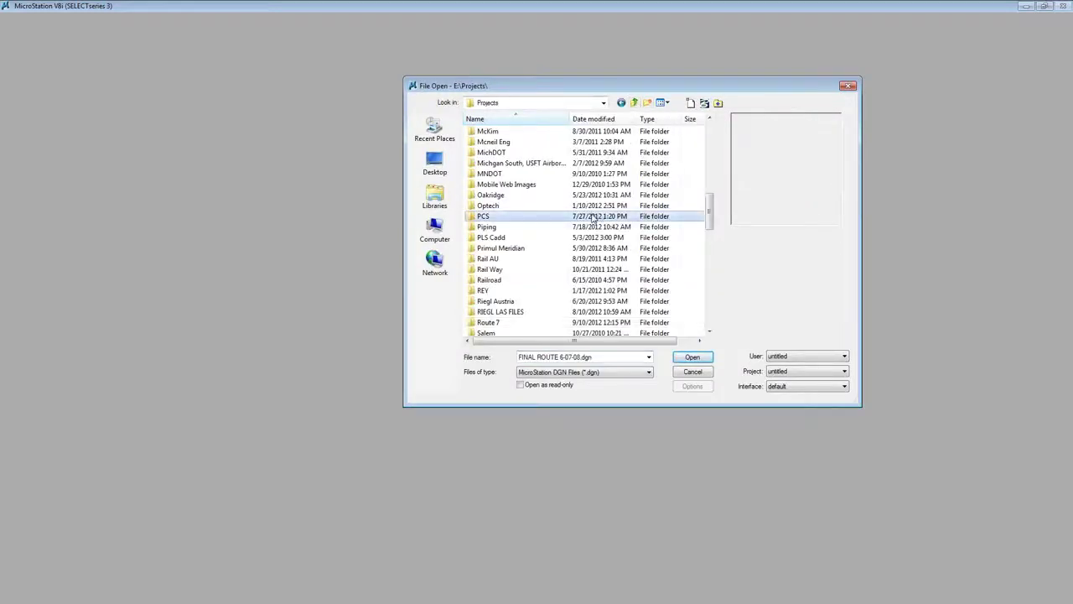
{"action": "key", "text": "v"}
{"action": "key", "text": "Down"}
{"action": "key", "text": "Down"}
{"action": "key", "text": "Return"}
{"action": "key", "text": "Right"}
{"action": "key", "text": "Return"}
{"action": "key", "text": "Down"}
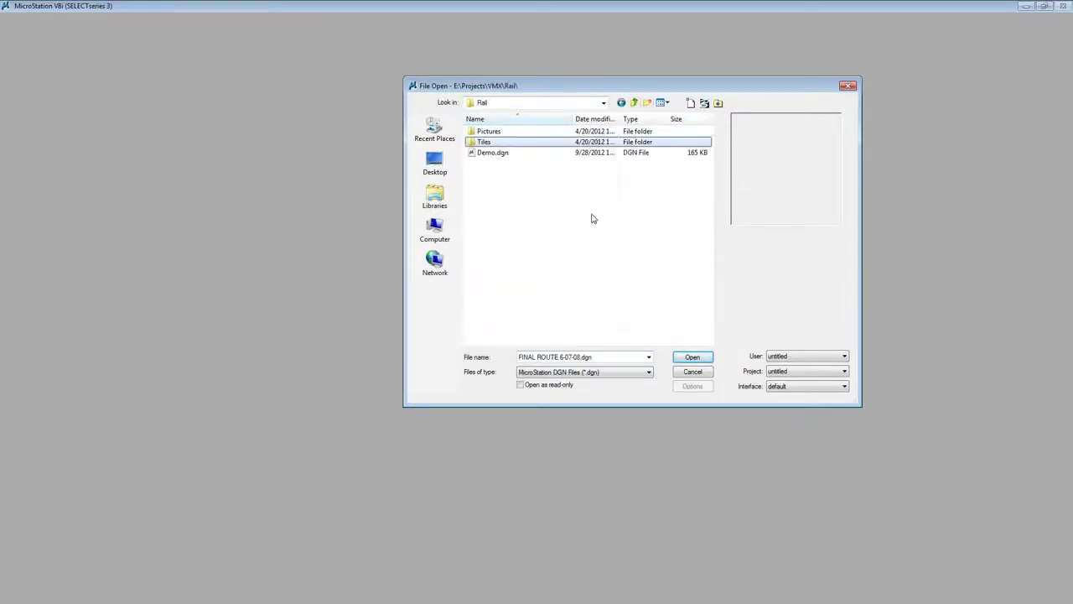
{"action": "key", "text": "Down"}
{"action": "key", "text": "Return"}
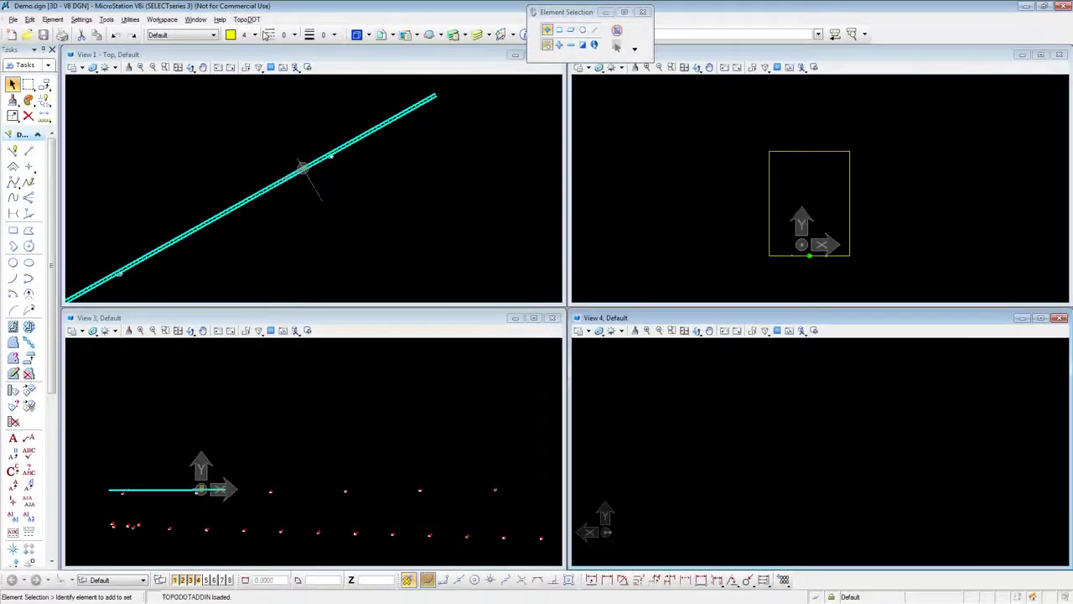
Step: Import the image list file from the Rail project's Pictures folder into the TopoDOT Image Browser and close the browser
{"action": "left_click", "coordinate": [21, 134]}
{"action": "left_click", "coordinate": [13, 151]}
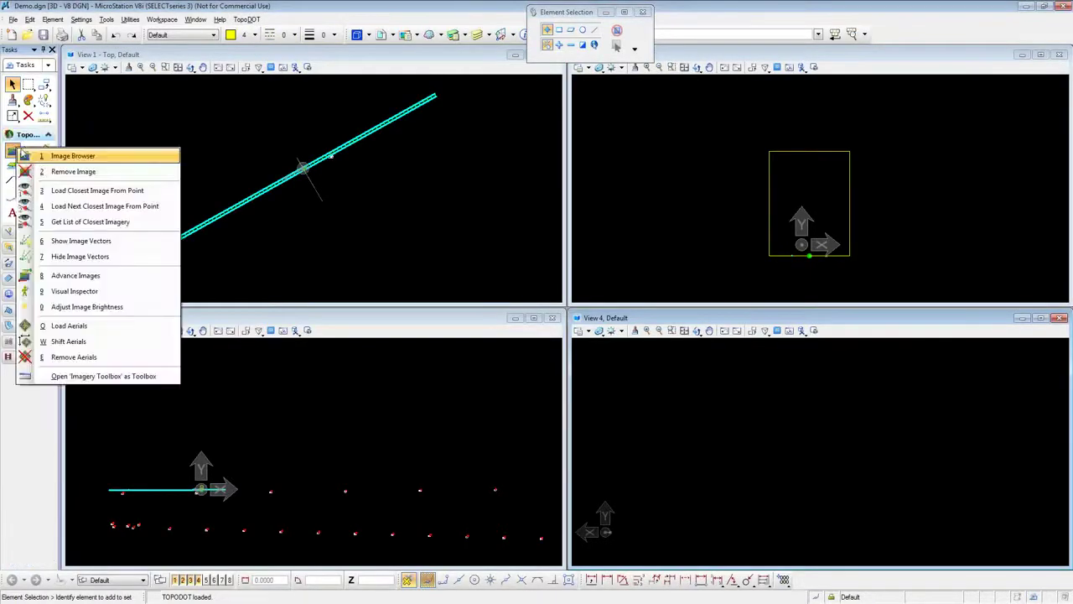
{"action": "left_click", "coordinate": [73, 154]}
{"action": "left_click", "coordinate": [442, 155]}
{"action": "left_click", "coordinate": [513, 205]}
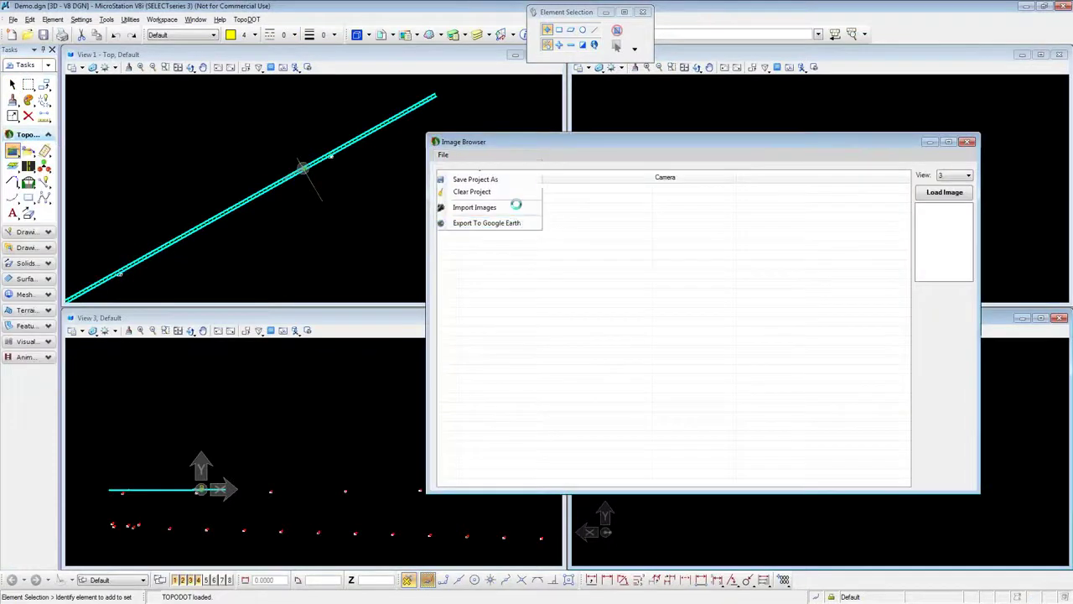
{"action": "double_click", "coordinate": [491, 131]}
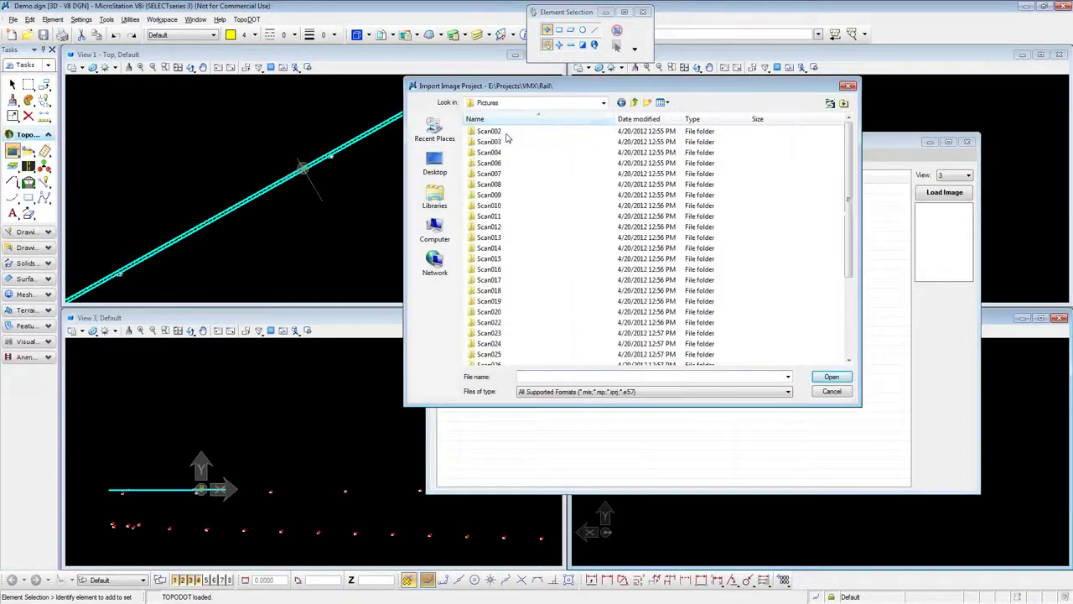
{"action": "scroll", "coordinate": [528, 267], "scroll_direction": "down", "scroll_amount": 5}
{"action": "double_click", "coordinate": [550, 355]}
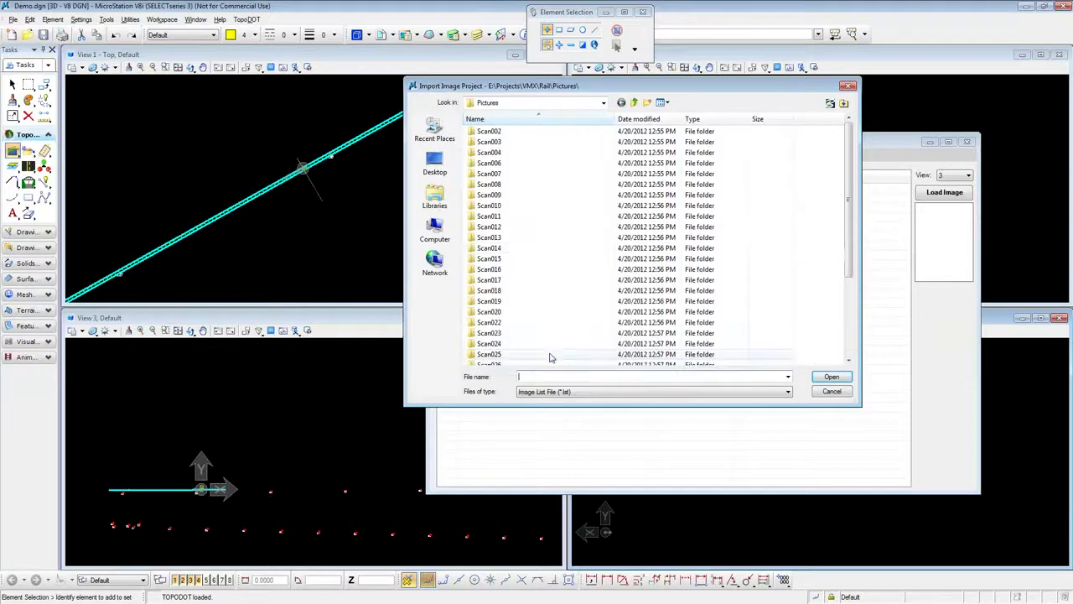
{"action": "left_click", "coordinate": [539, 337]}
{"action": "scroll", "coordinate": [540, 337], "scroll_direction": "down", "scroll_amount": 3}
{"action": "double_click", "coordinate": [553, 355]}
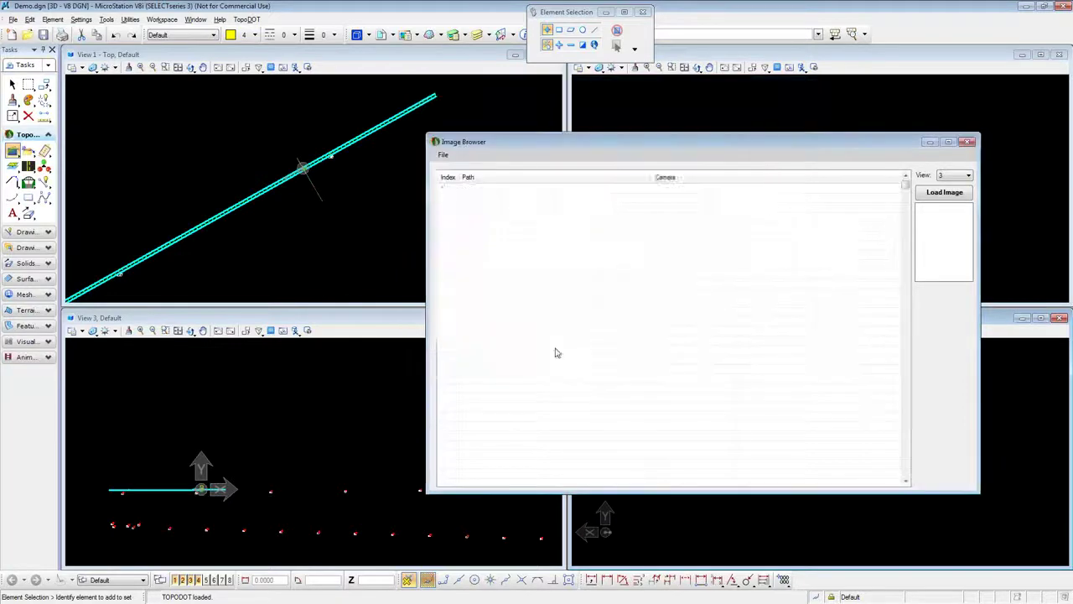
{"action": "left_click", "coordinate": [966, 142]}
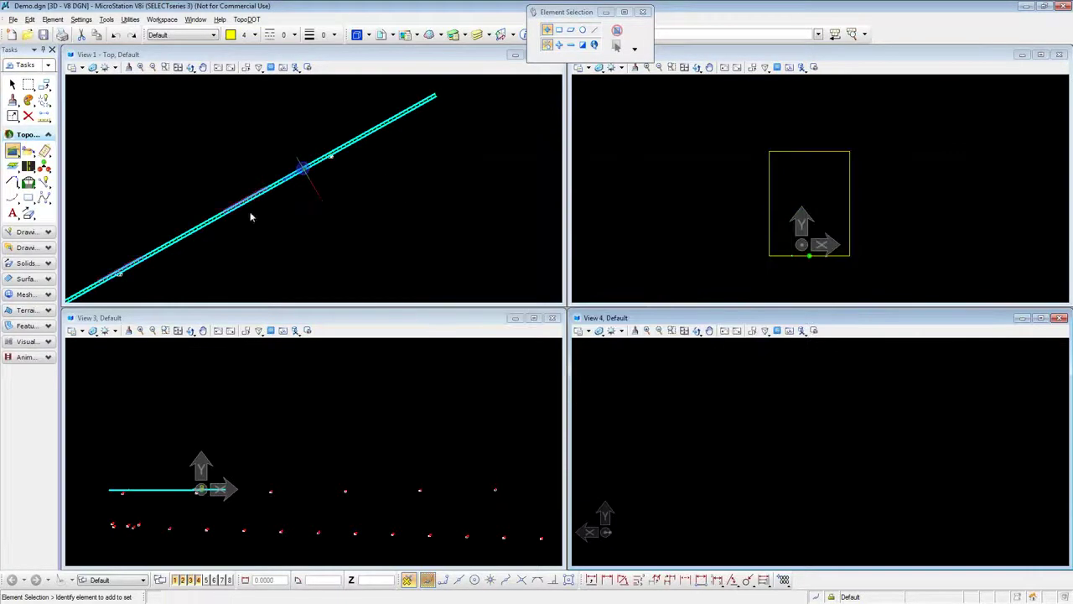
Step: Start loading aerials and set their coordinate system to California V: Nad83
{"action": "left_click", "coordinate": [14, 153]}
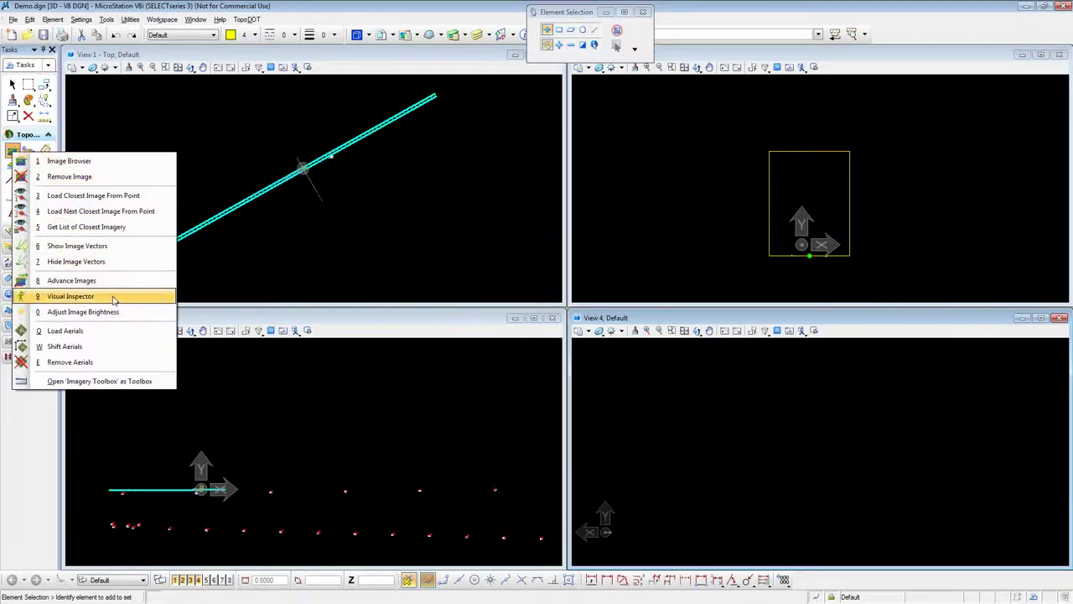
{"action": "left_click", "coordinate": [89, 331]}
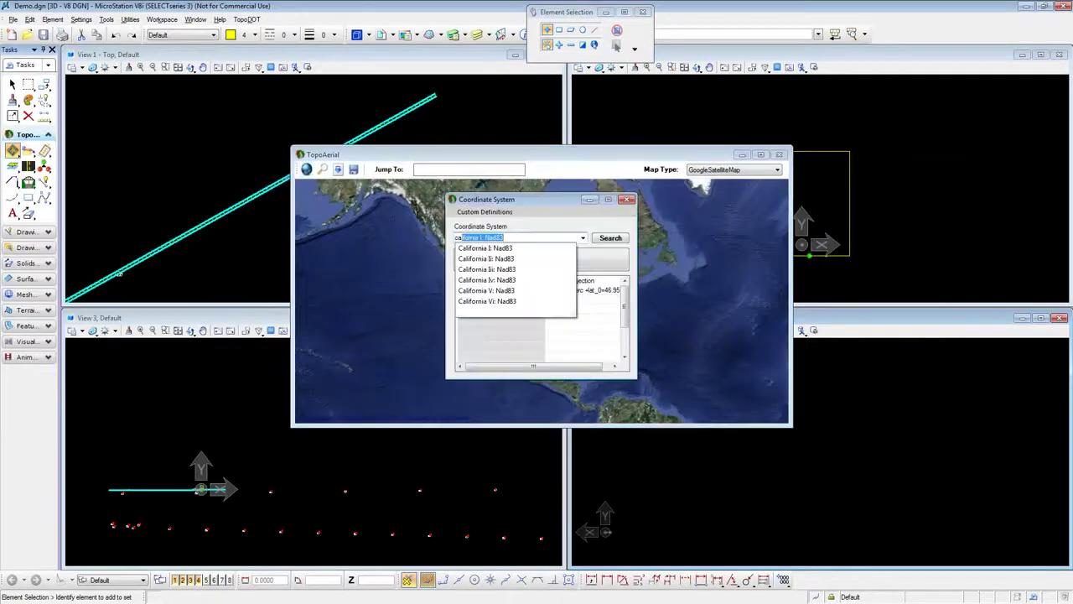
{"action": "key", "text": "Down"}
{"action": "key", "text": "Down"}
{"action": "key", "text": "Down"}
{"action": "key", "text": "Down"}
{"action": "key", "text": "Return"}
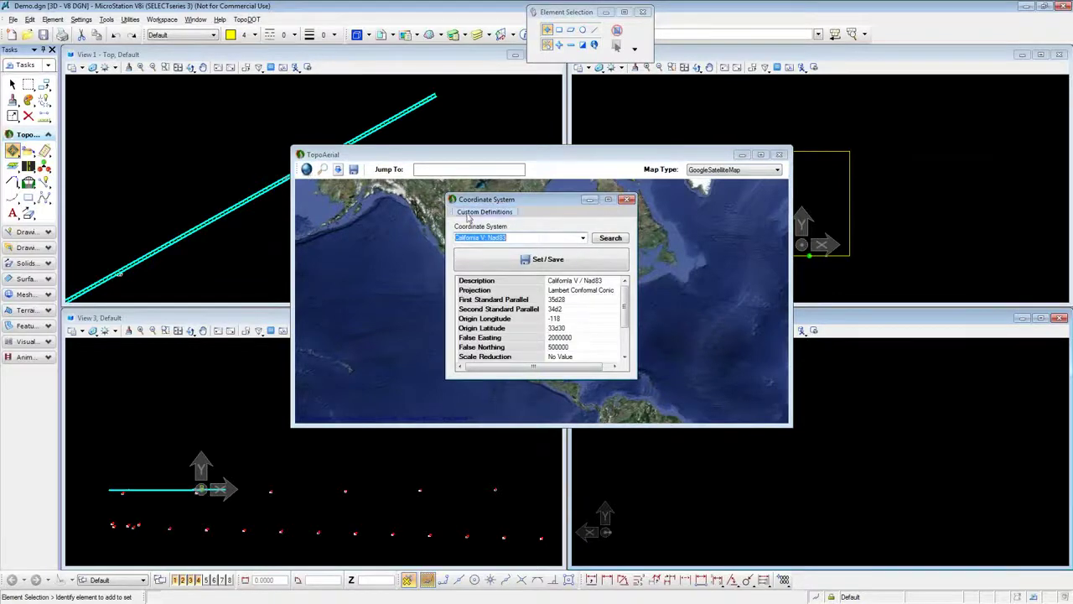
{"action": "left_click", "coordinate": [547, 259]}
Step: Locate the project on the satellite map and load the aerial imagery around the rail alignment into the drawing
{"action": "left_click", "coordinate": [322, 169]}
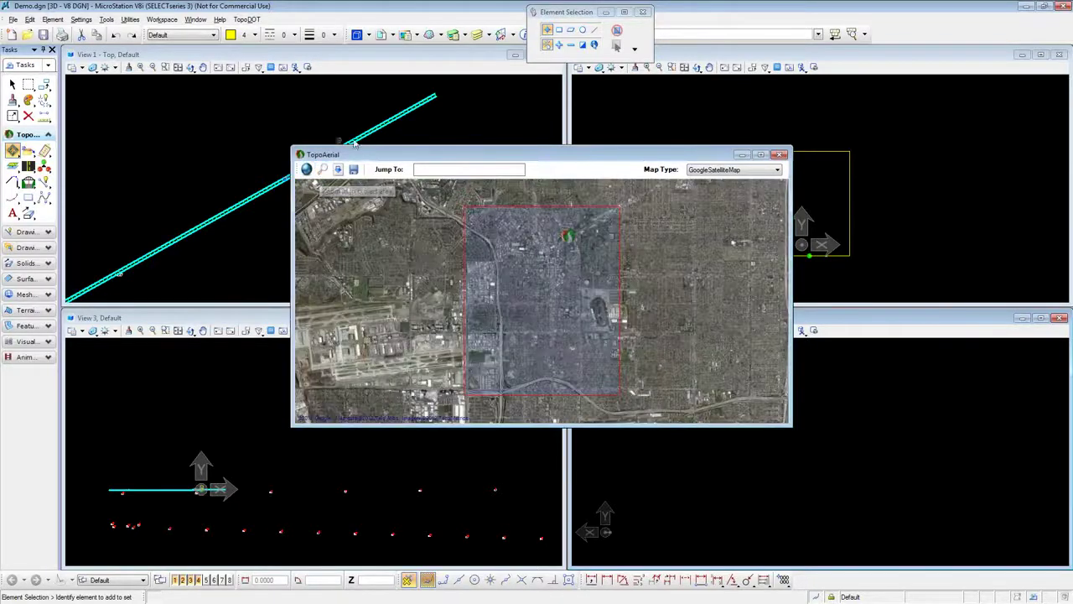
{"action": "double_click", "coordinate": [534, 157]}
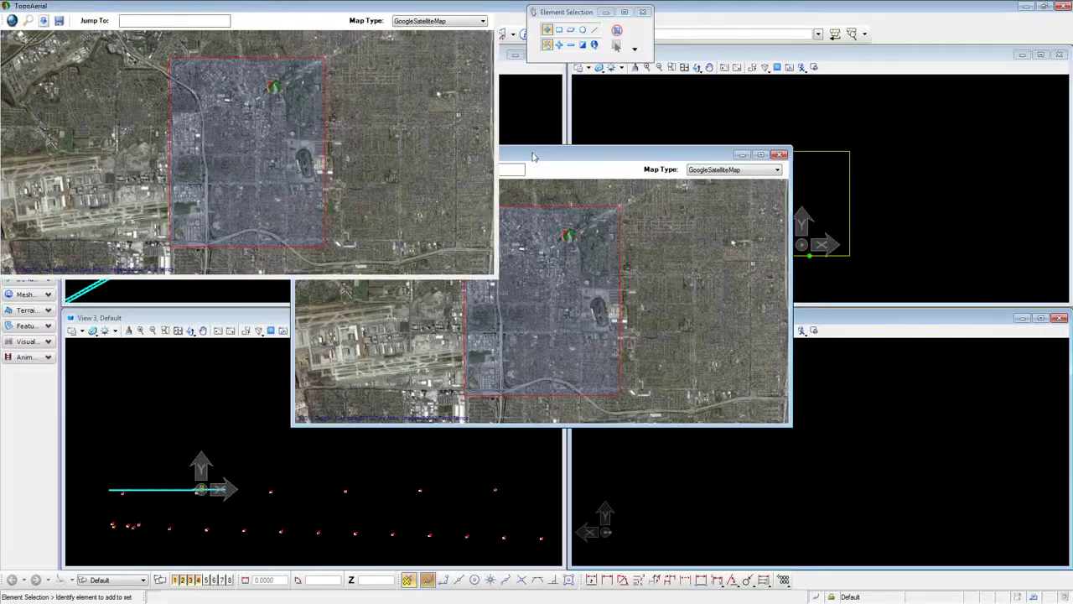
{"action": "scroll", "coordinate": [569, 253], "scroll_direction": "up", "scroll_amount": 3}
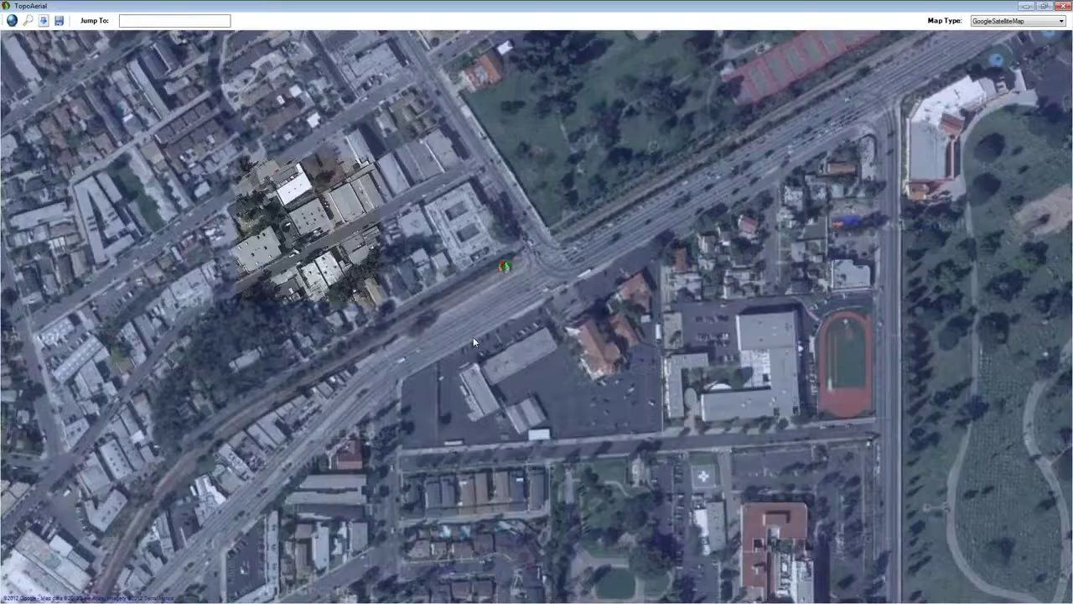
{"action": "scroll", "coordinate": [473, 336], "scroll_direction": "up", "scroll_amount": 1}
{"action": "left_click_drag", "start_coordinate": [494, 292], "coordinate": [547, 321]}
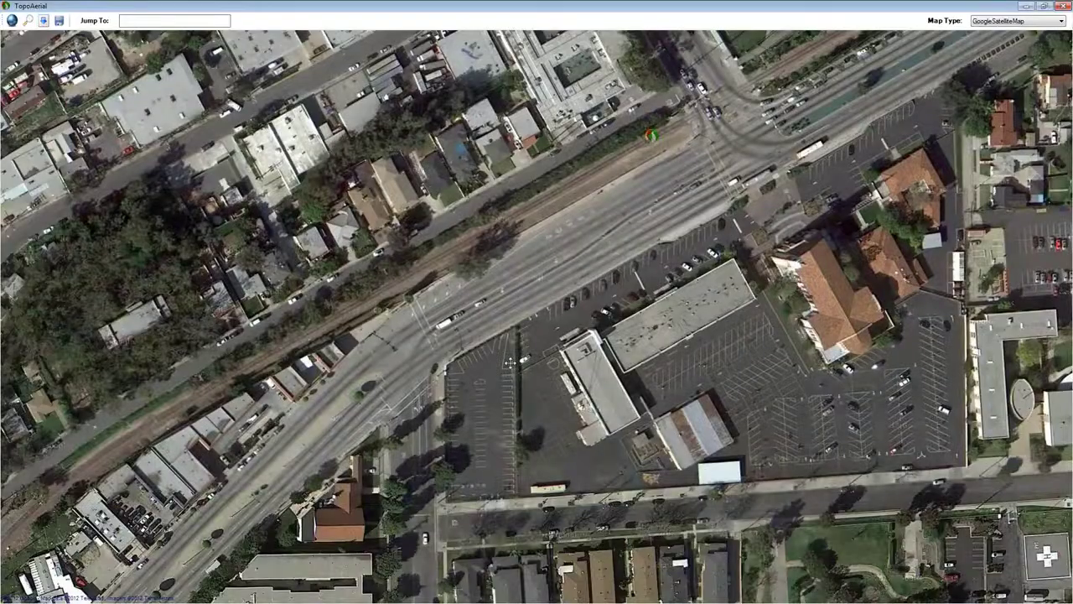
{"action": "left_click_drag", "start_coordinate": [508, 362], "coordinate": [149, 533]}
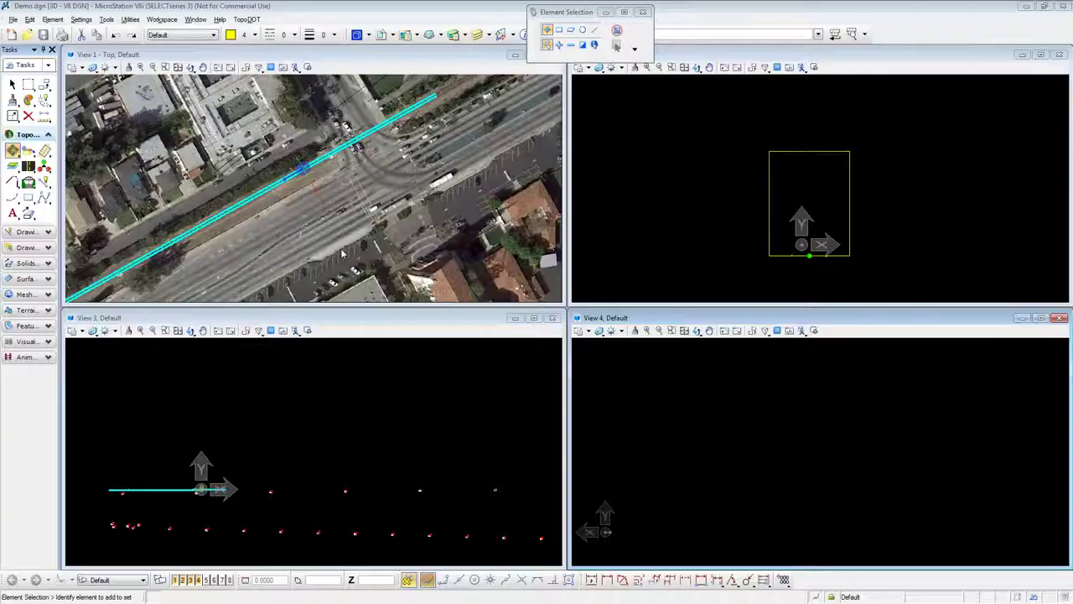
{"action": "scroll", "coordinate": [318, 207], "scroll_direction": "down", "scroll_amount": 3}
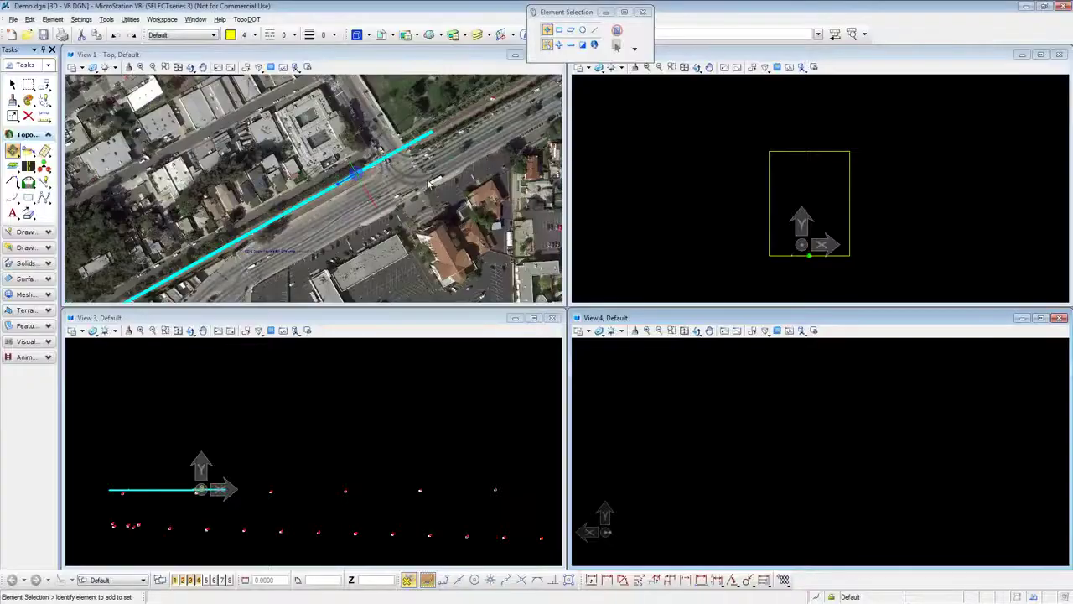
Step: Load the point cloud inside a rectangular fence placed around the highlighted rail alignment on the aerial imagery
{"action": "scroll", "coordinate": [318, 207], "scroll_direction": "down", "scroll_amount": 2}
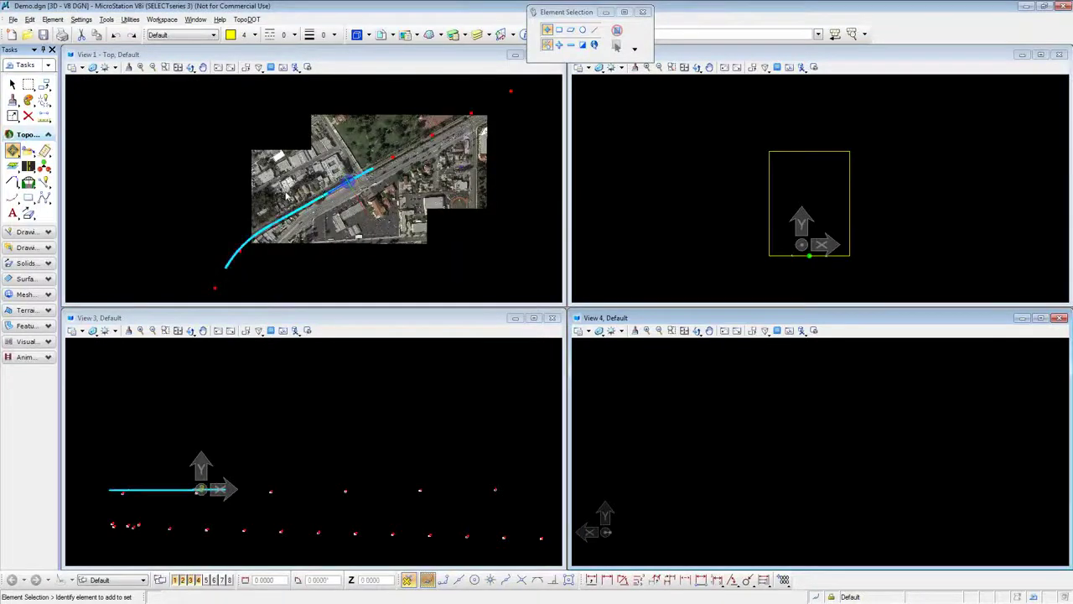
{"action": "left_click_drag", "start_coordinate": [210, 138], "coordinate": [376, 268]}
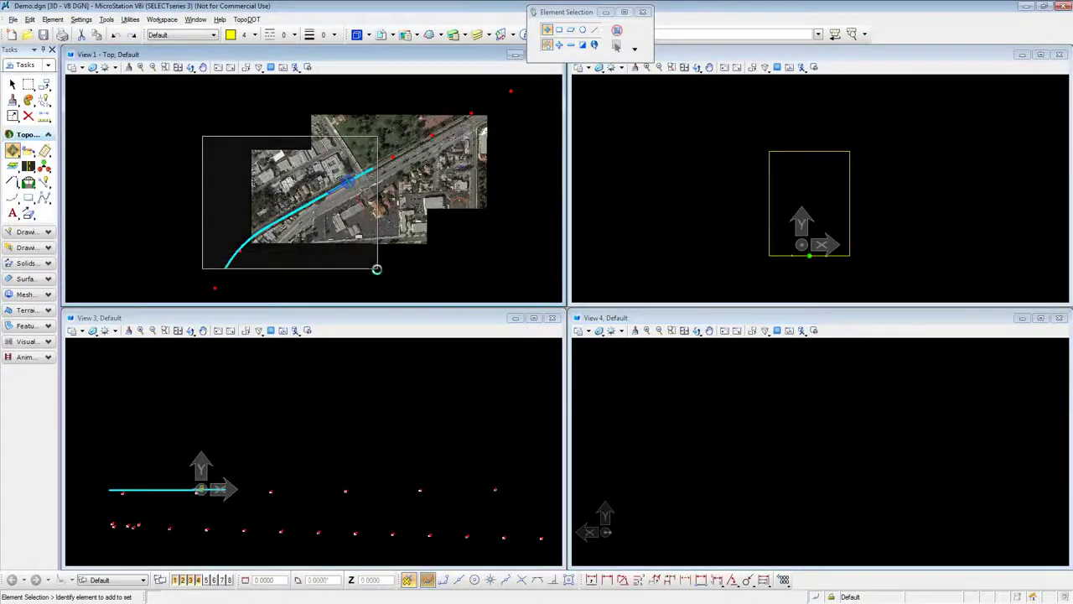
{"action": "left_click", "coordinate": [28, 150]}
{"action": "left_click", "coordinate": [114, 193]}
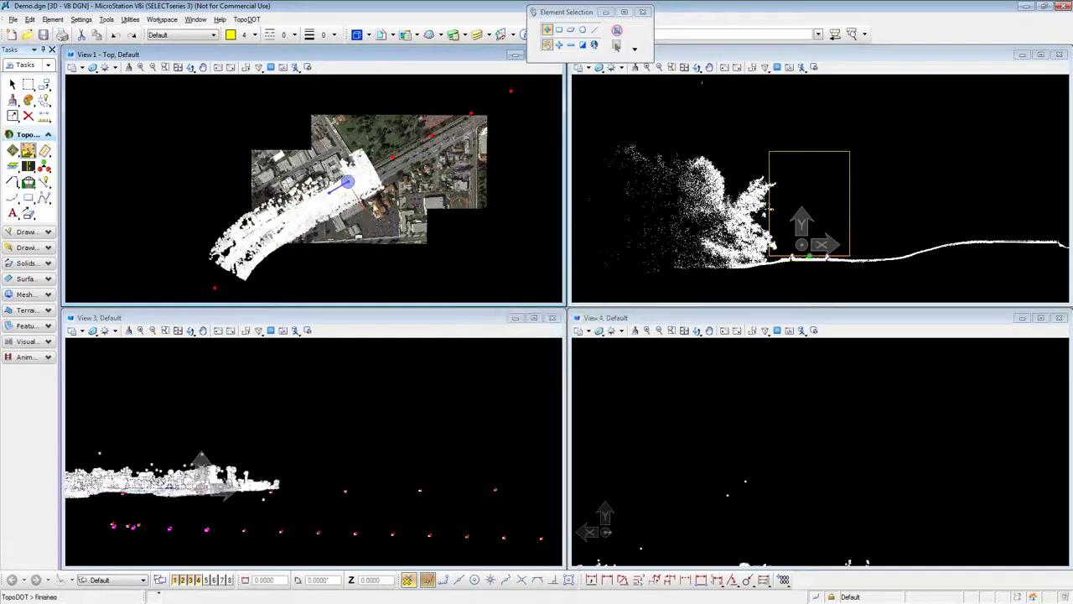
Step: Cut a clipped cross-section of the point cloud in View 2 with Cross-section by Element, along the track centreline at the envelope rectangle
{"action": "scroll", "coordinate": [339, 192], "scroll_direction": "up", "scroll_amount": 8}
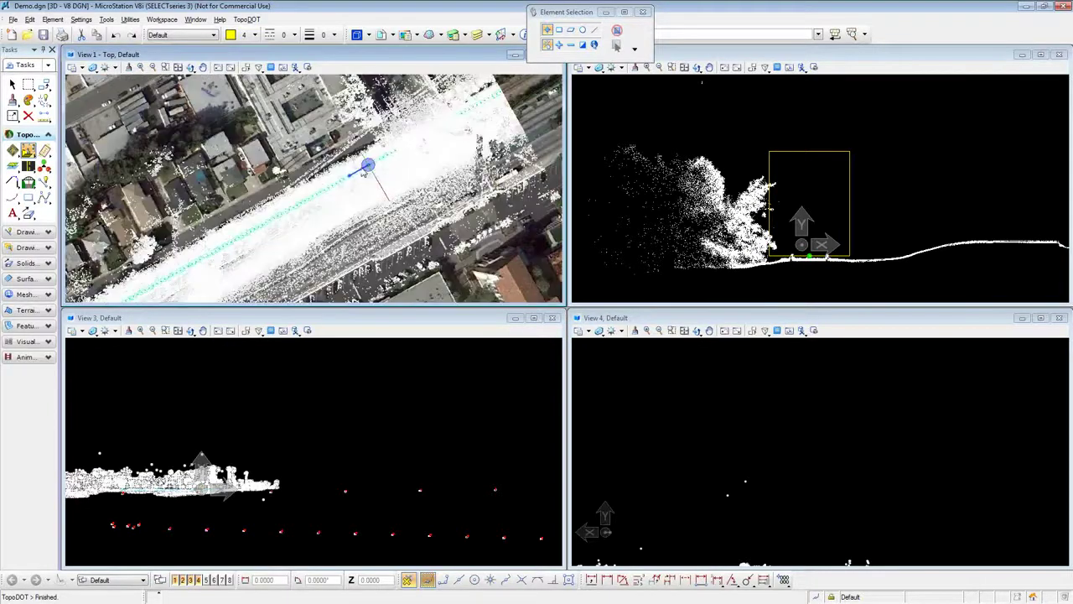
{"action": "scroll", "coordinate": [386, 158], "scroll_direction": "up", "scroll_amount": 3}
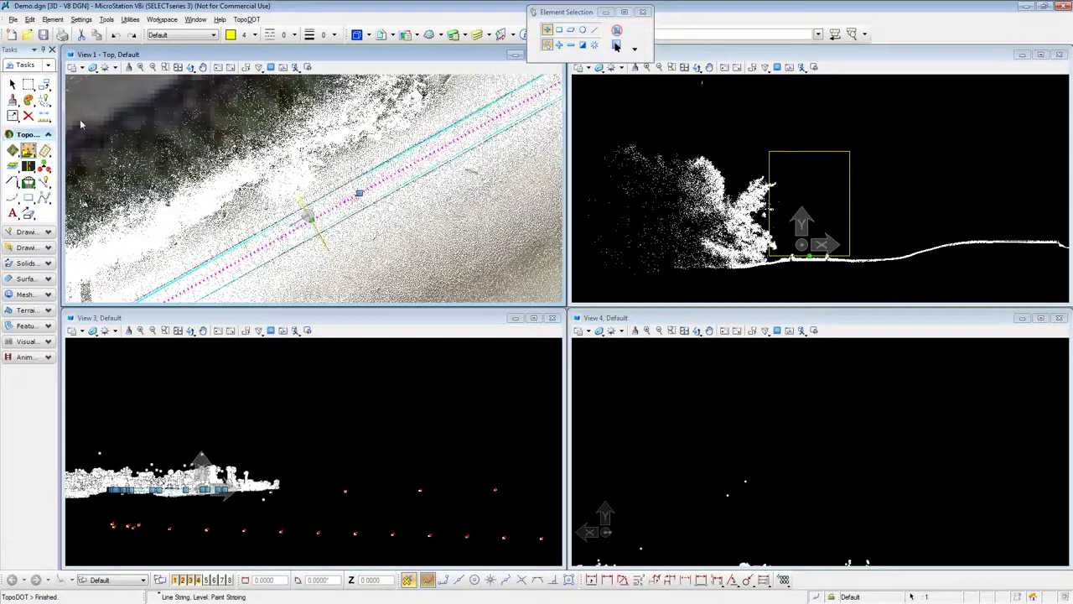
{"action": "left_click", "coordinate": [43, 151]}
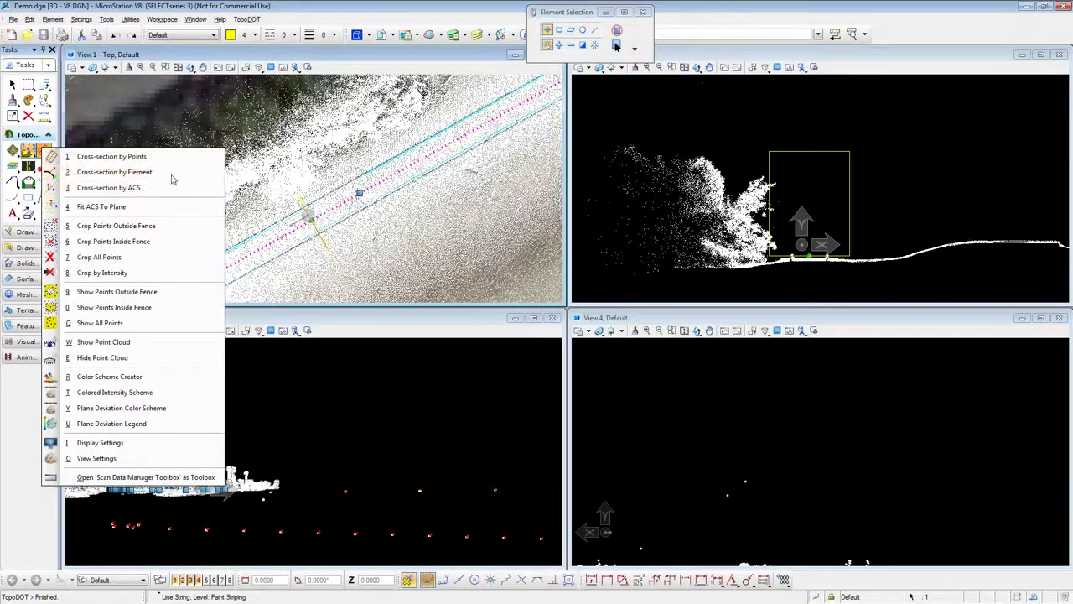
{"action": "left_click", "coordinate": [171, 176]}
{"action": "left_click", "coordinate": [301, 191]}
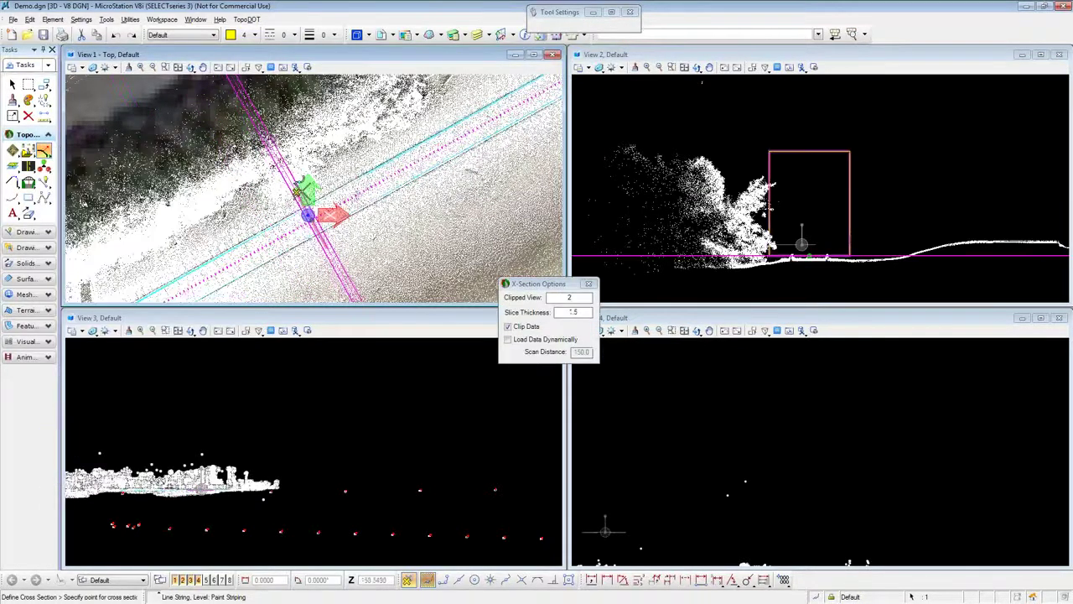
{"action": "right_click", "coordinate": [344, 197]}
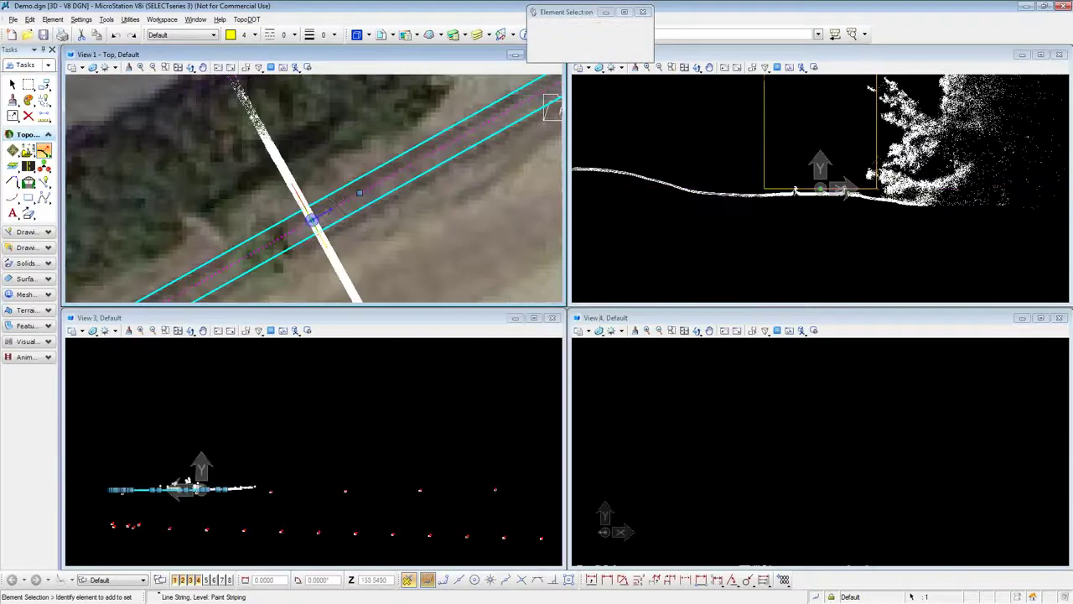
{"action": "left_click", "coordinate": [772, 208]}
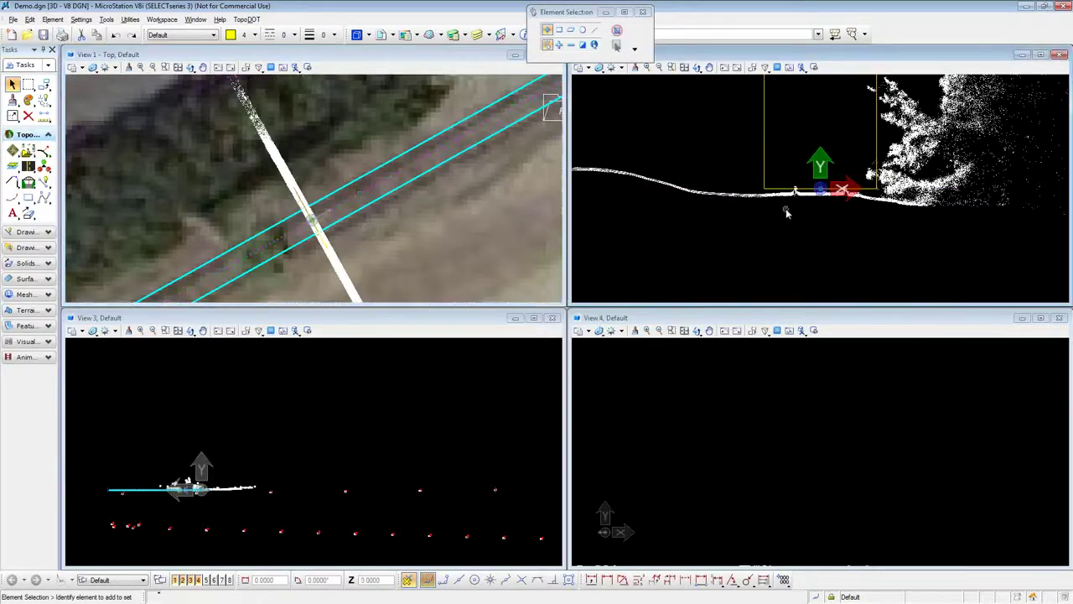
Step: Examine the cross-section to see how the envelope rectangle sits relative to the rails and the adjacent vegetation
{"action": "scroll", "coordinate": [785, 209], "scroll_direction": "down", "scroll_amount": 1}
{"action": "scroll", "coordinate": [805, 206], "scroll_direction": "up", "scroll_amount": 4}
{"action": "scroll", "coordinate": [819, 212], "scroll_direction": "down", "scroll_amount": 5}
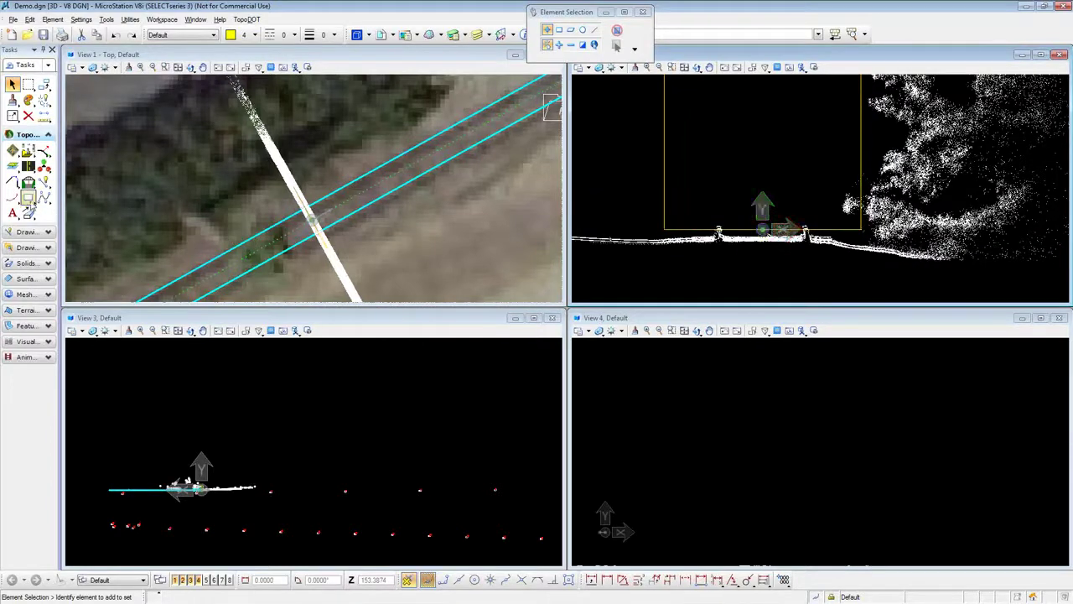
{"action": "left_click", "coordinate": [29, 198]}
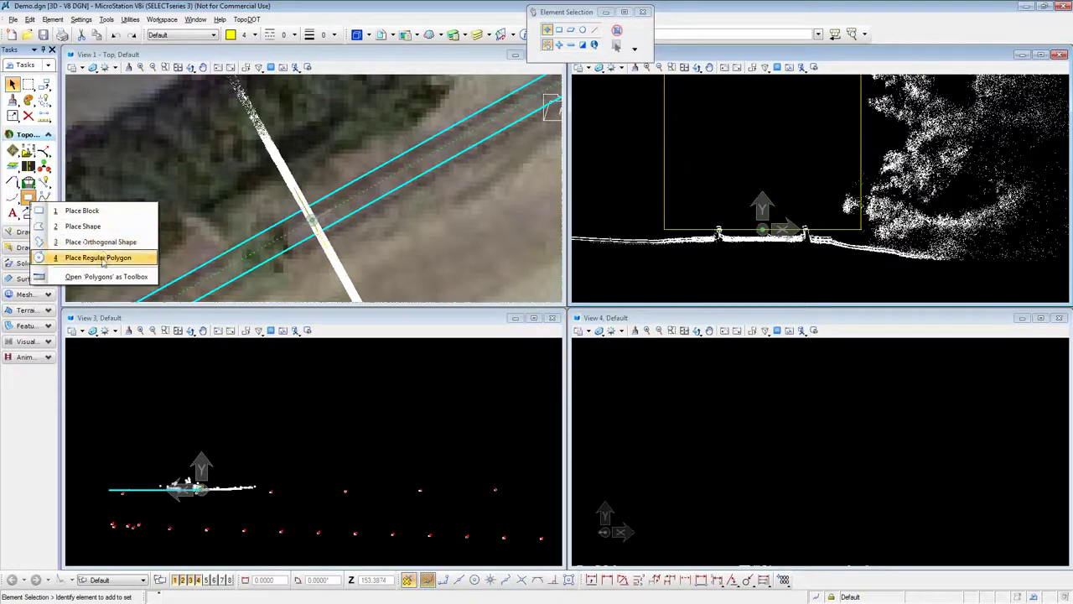
{"action": "left_click", "coordinate": [657, 258]}
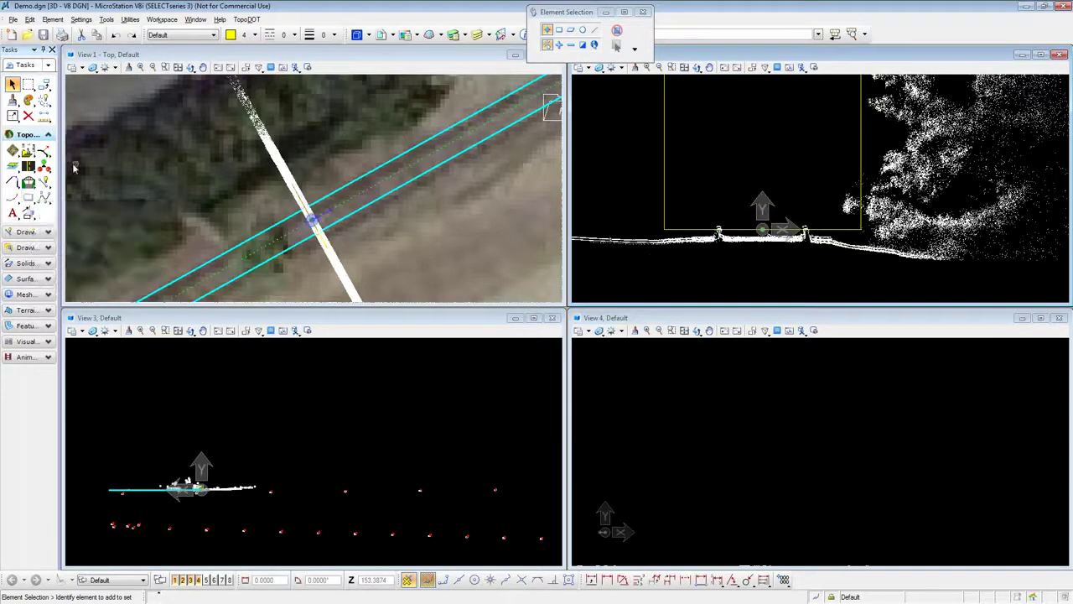
{"action": "scroll", "coordinate": [724, 236], "scroll_direction": "down", "scroll_amount": 4}
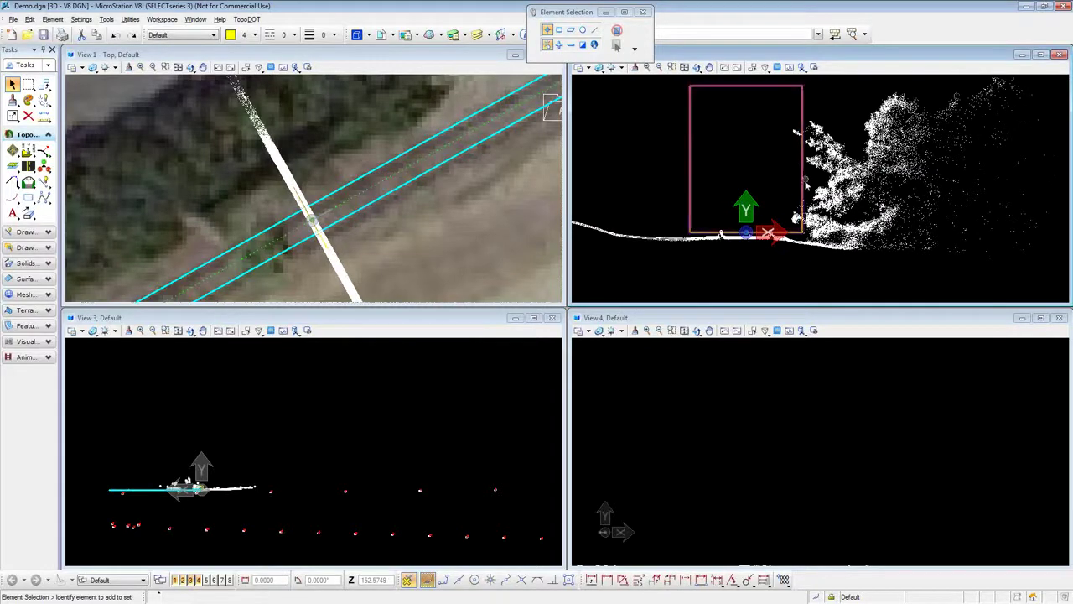
{"action": "scroll", "coordinate": [751, 226], "scroll_direction": "up", "scroll_amount": 5}
{"action": "scroll", "coordinate": [875, 258], "scroll_direction": "down", "scroll_amount": 2}
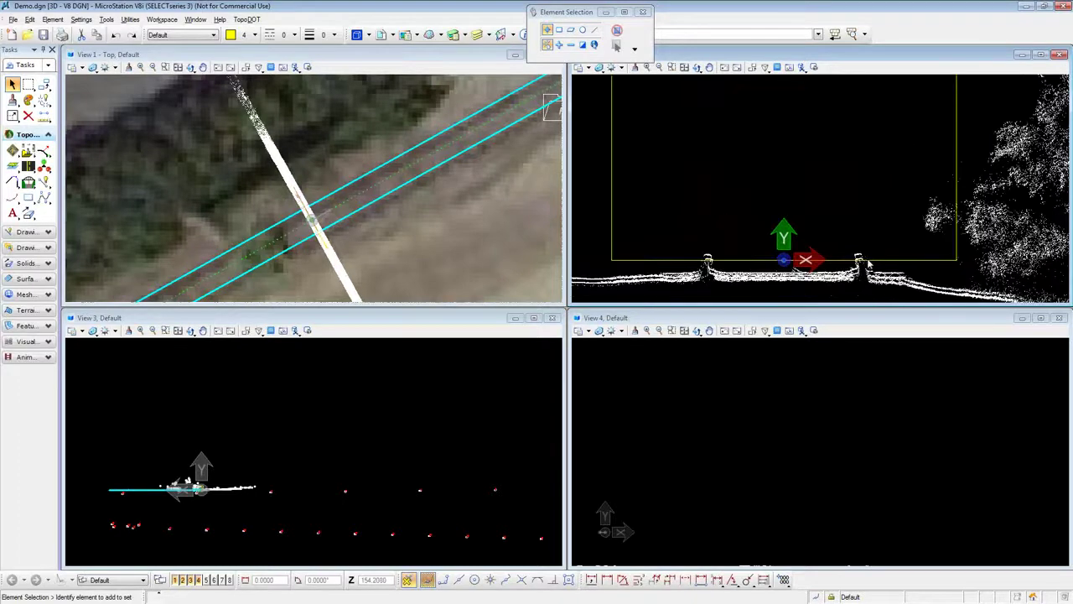
{"action": "scroll", "coordinate": [730, 273], "scroll_direction": "down", "scroll_amount": 2}
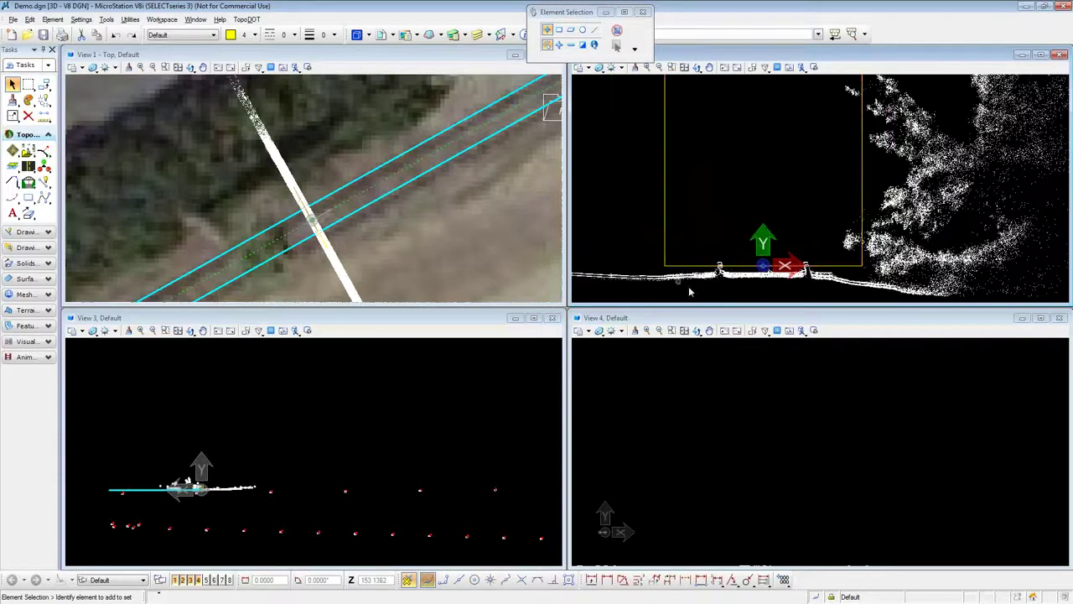
{"action": "scroll", "coordinate": [698, 282], "scroll_direction": "down", "scroll_amount": 2}
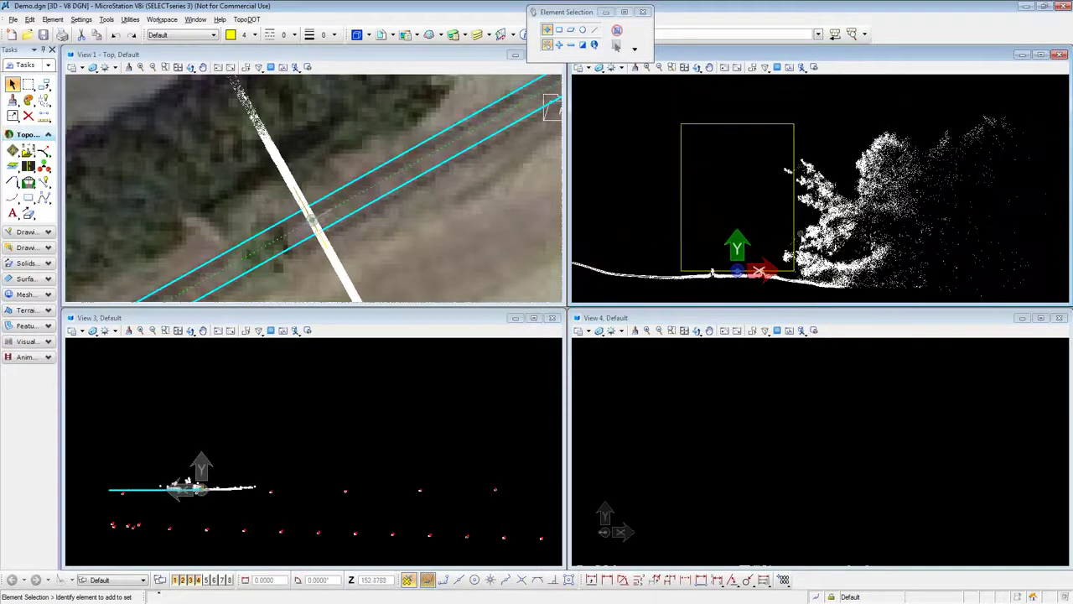
{"action": "scroll", "coordinate": [764, 167], "scroll_direction": "up", "scroll_amount": 2}
{"action": "scroll", "coordinate": [773, 122], "scroll_direction": "down", "scroll_amount": 2}
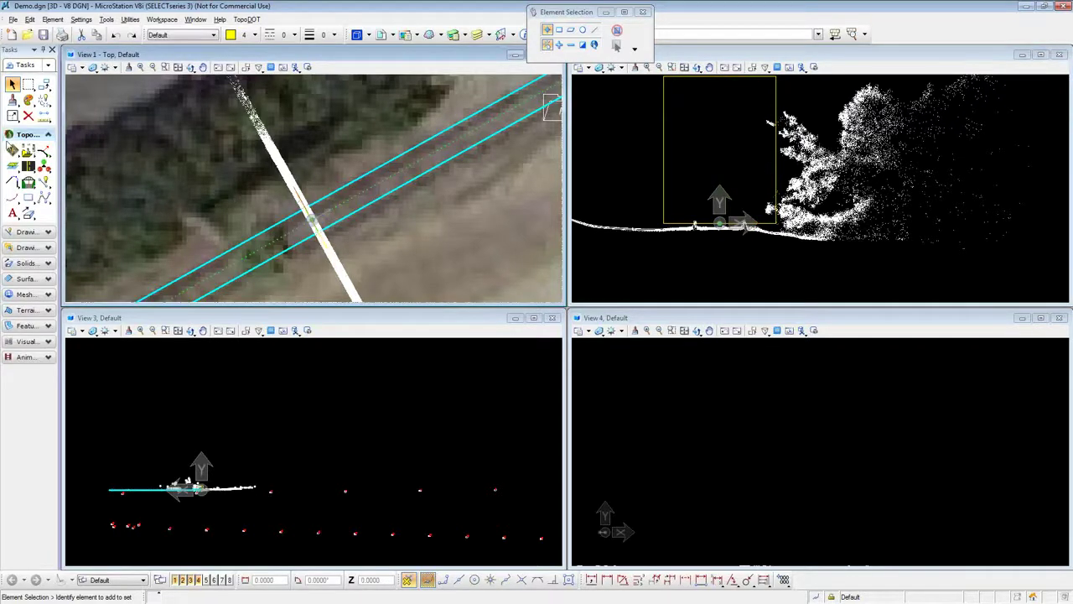
Step: Show all points again and set up Classify by Envelope with the track centreline as path and the clearance rectangle as shape
{"action": "left_click", "coordinate": [44, 151]}
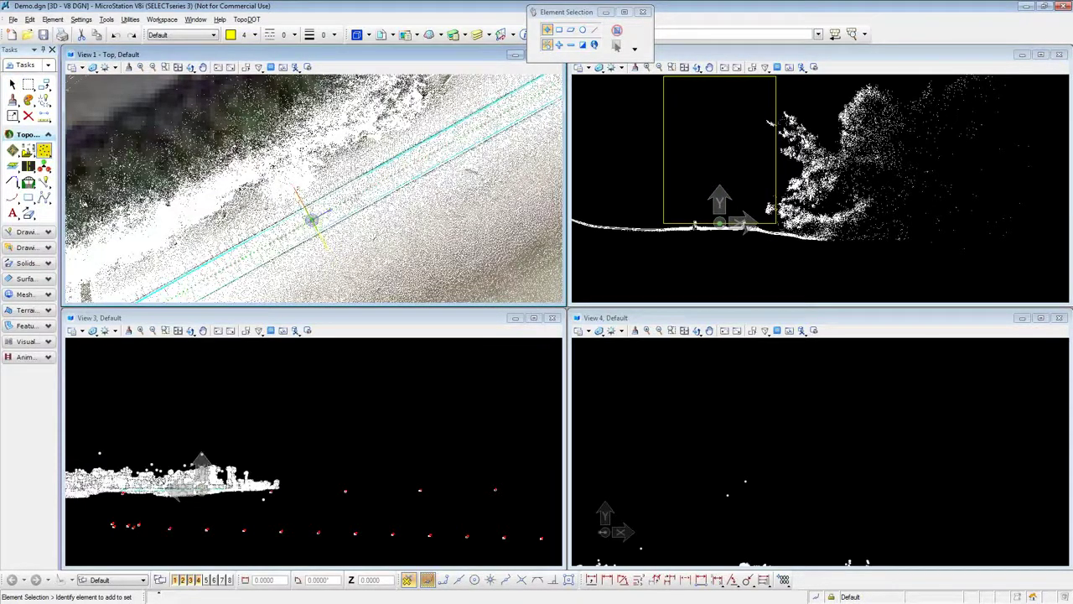
{"action": "left_click", "coordinate": [12, 165]}
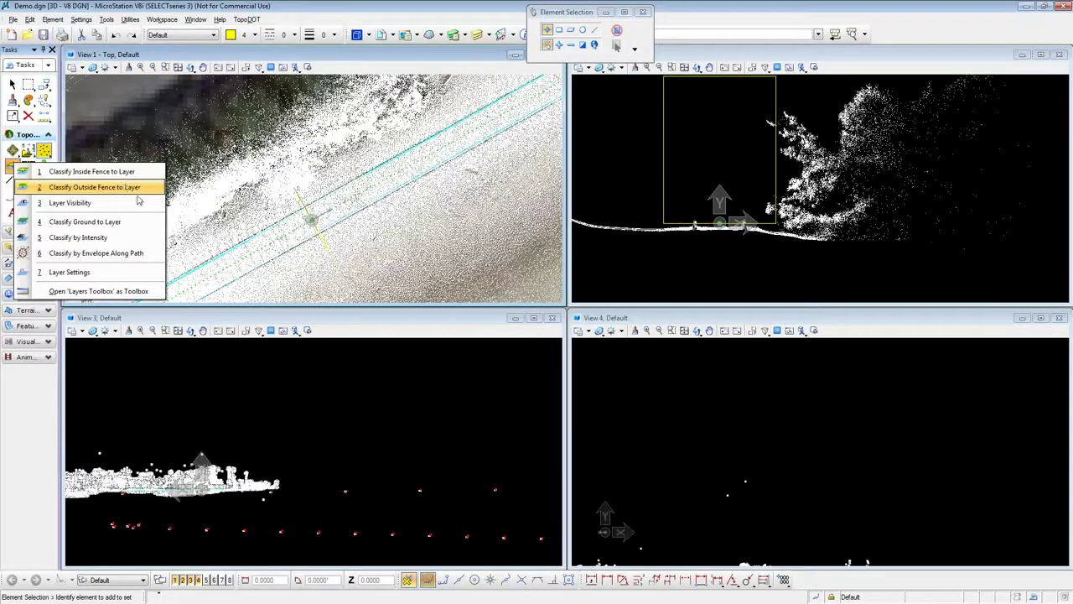
{"action": "left_click", "coordinate": [145, 255]}
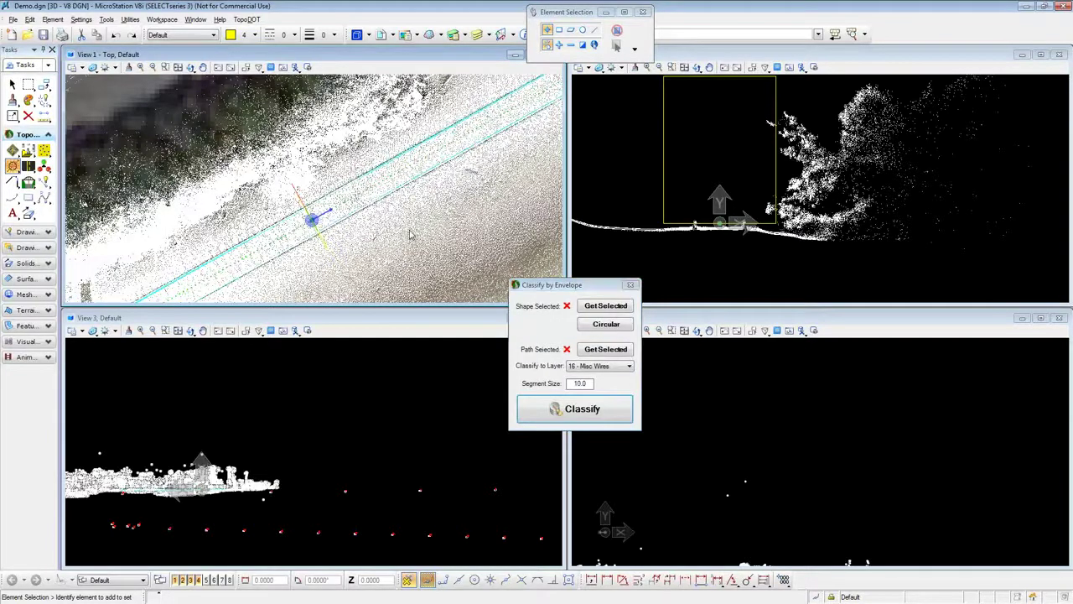
{"action": "left_click", "coordinate": [312, 219]}
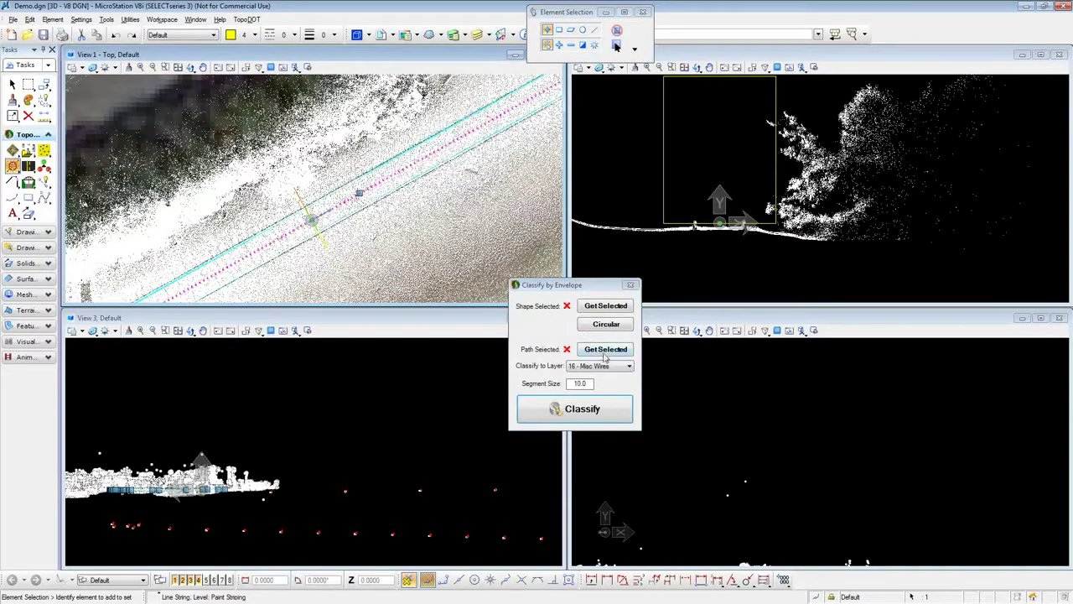
{"action": "left_click", "coordinate": [605, 350]}
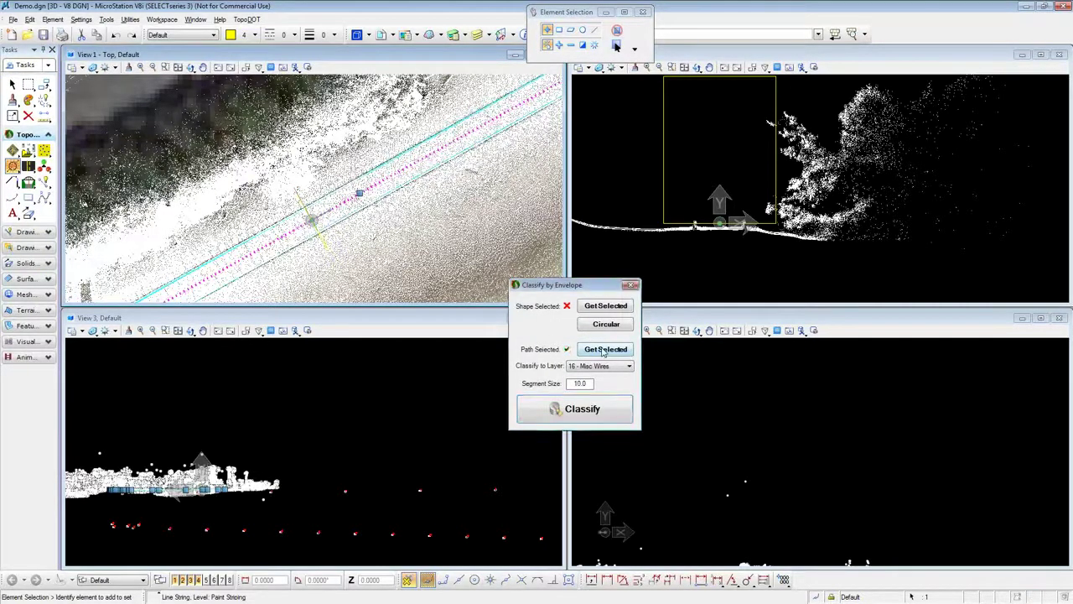
{"action": "left_click", "coordinate": [309, 220]}
{"action": "left_click", "coordinate": [612, 306]}
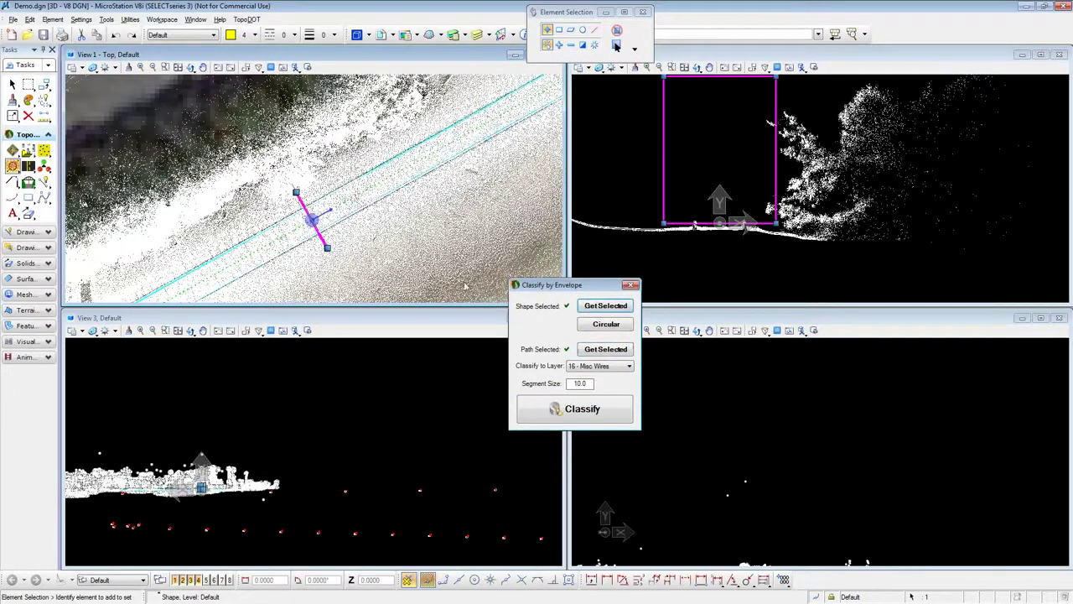
Step: Classify the points inside the envelope along the path to layer 17 - Encroachments, with a segment size of 10.0
{"action": "left_click", "coordinate": [597, 366]}
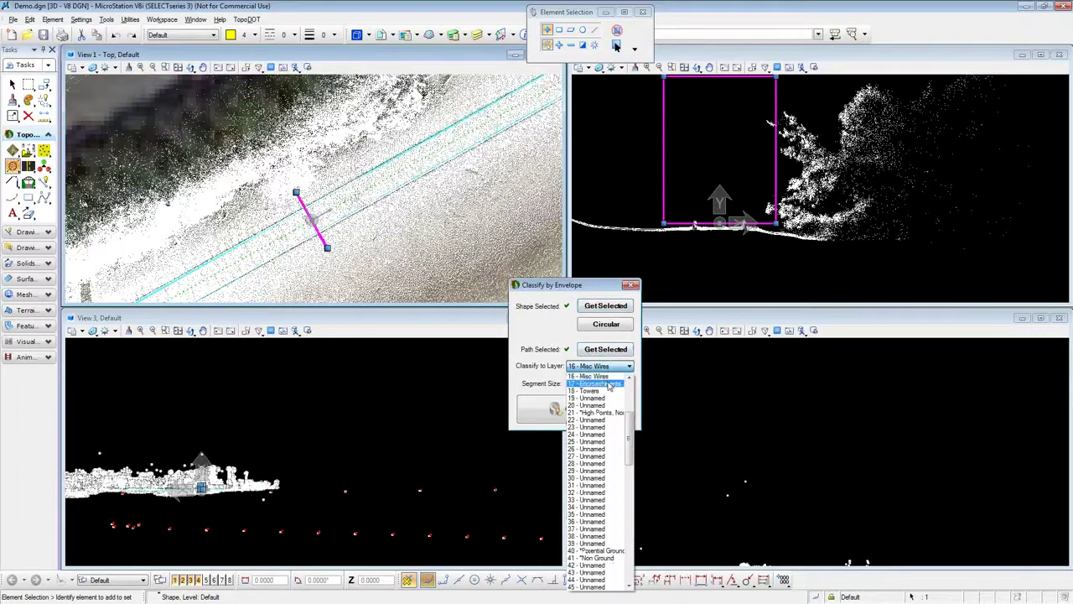
{"action": "left_click", "coordinate": [599, 378]}
{"action": "left_click", "coordinate": [399, 241]}
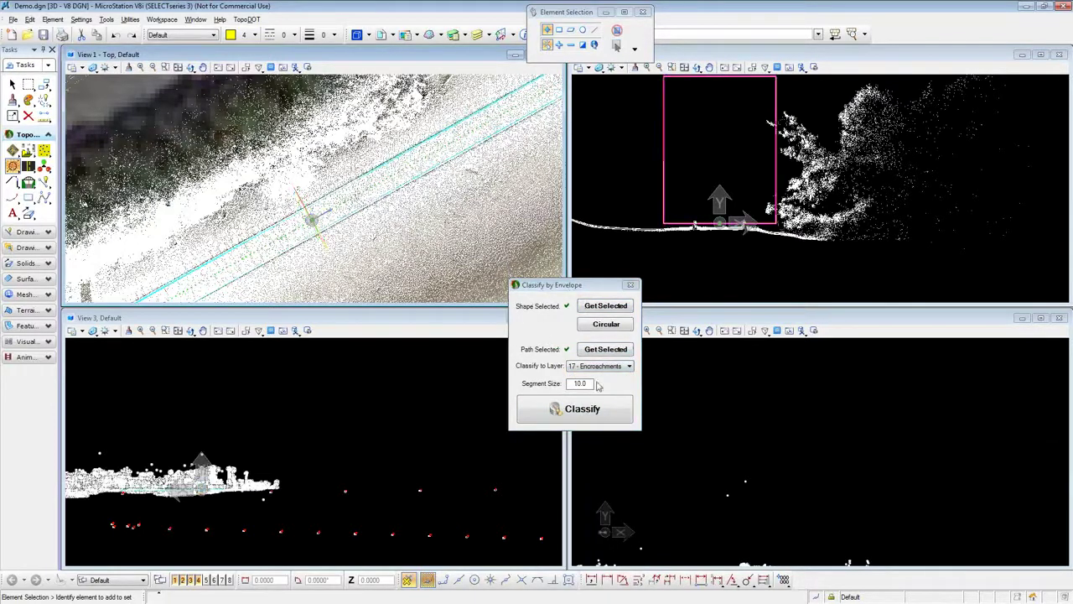
{"action": "left_click", "coordinate": [597, 417]}
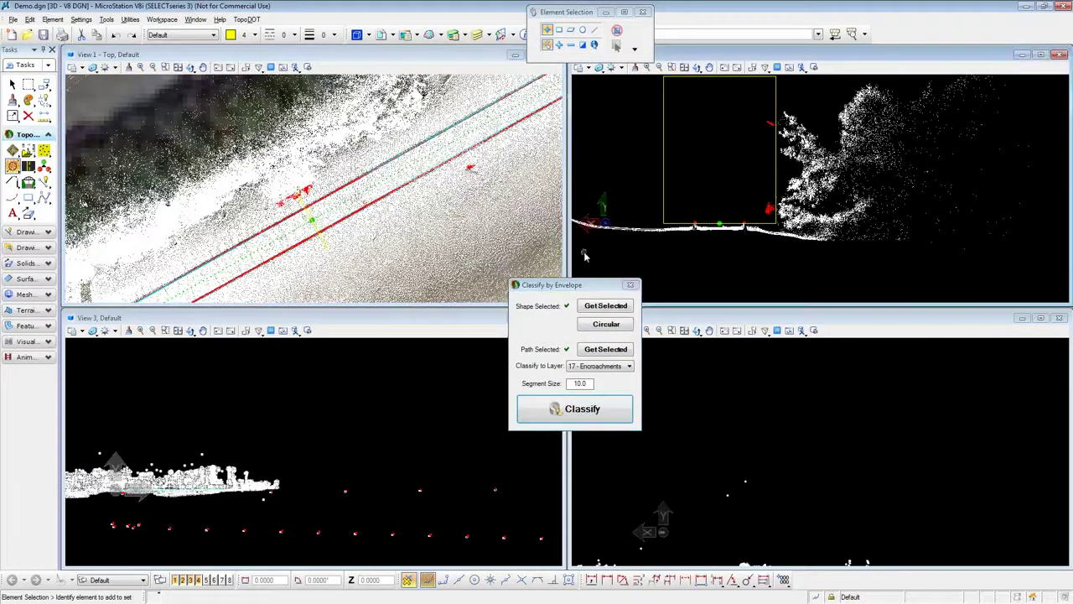
{"action": "scroll", "coordinate": [713, 238], "scroll_direction": "down", "scroll_amount": 2}
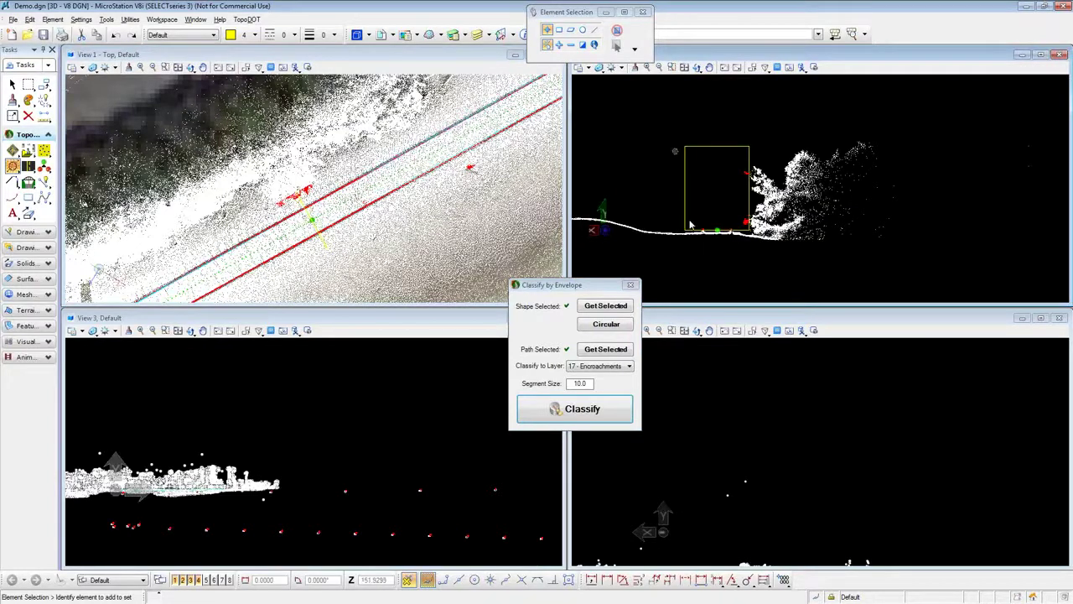
{"action": "scroll", "coordinate": [726, 208], "scroll_direction": "up", "scroll_amount": 2}
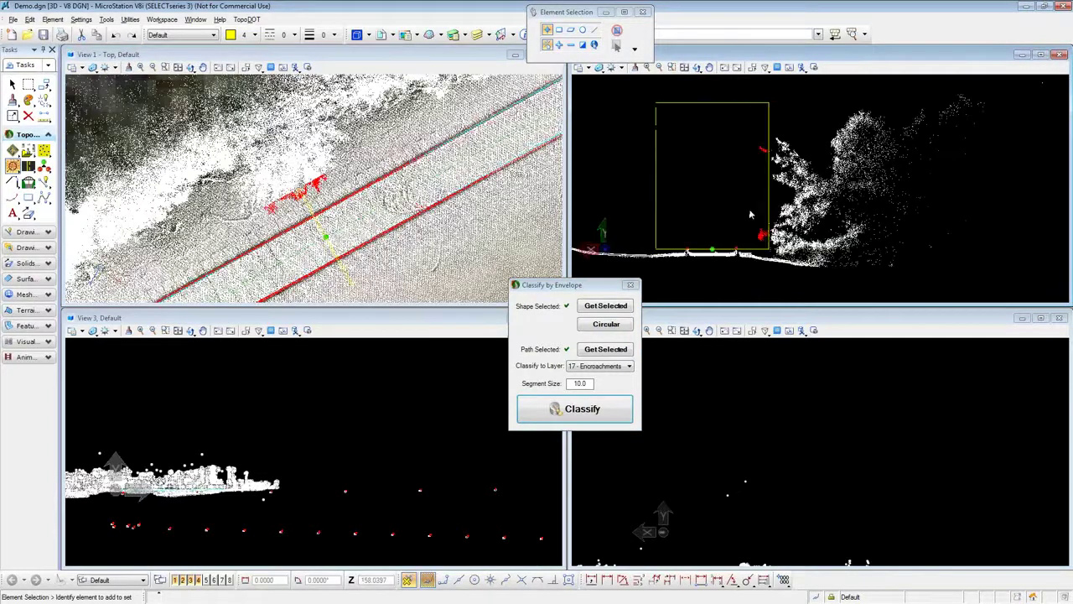
{"action": "scroll", "coordinate": [726, 206], "scroll_direction": "up", "scroll_amount": 2}
{"action": "left_click", "coordinate": [367, 216]}
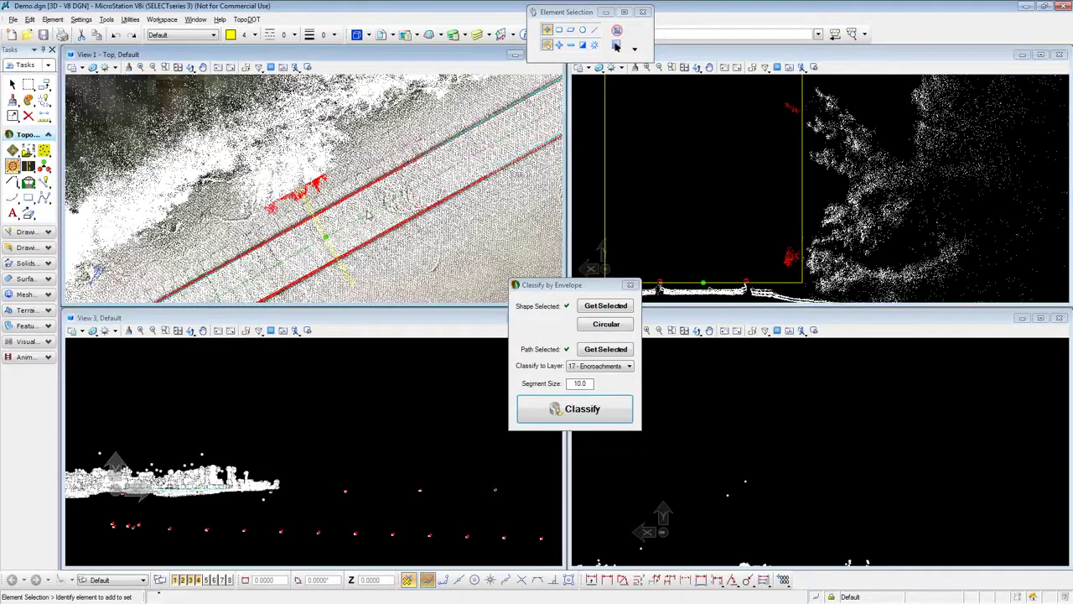
{"action": "scroll", "coordinate": [397, 182], "scroll_direction": "down", "scroll_amount": 2}
Step: Hide all point cloud layers except 17 - Encroachments and inspect the classified points along the rail alignment
{"action": "left_click", "coordinate": [13, 152]}
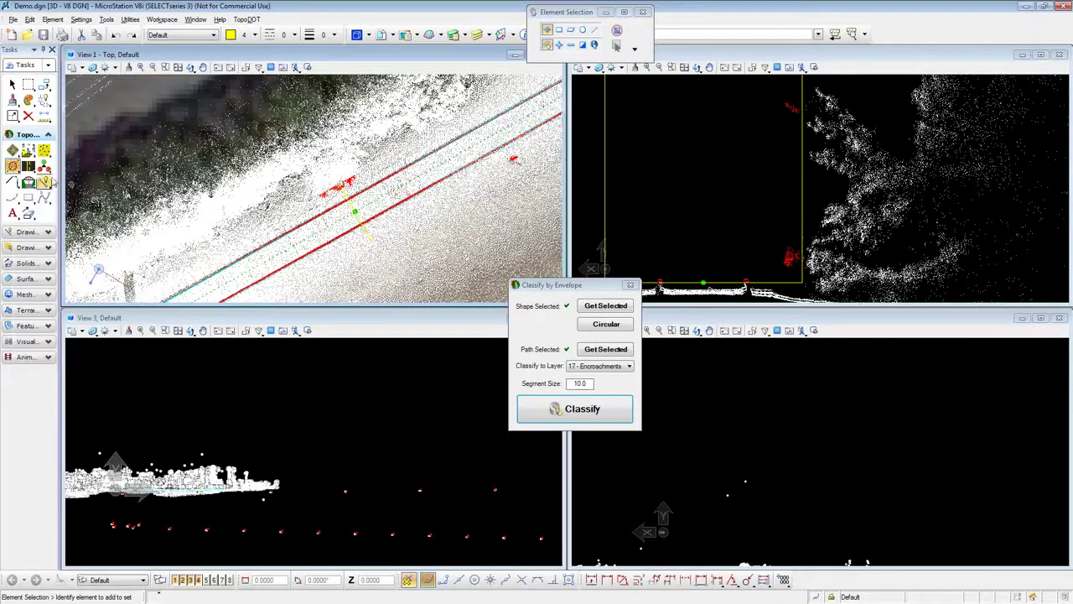
{"action": "left_click", "coordinate": [13, 167]}
{"action": "left_click", "coordinate": [125, 202]}
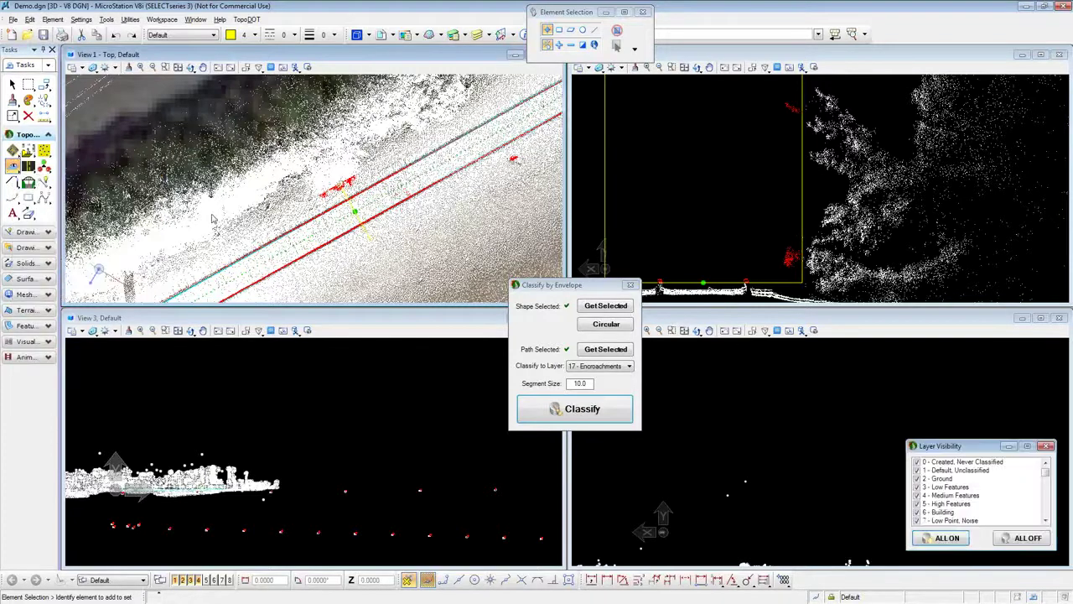
{"action": "left_click", "coordinate": [1044, 535]}
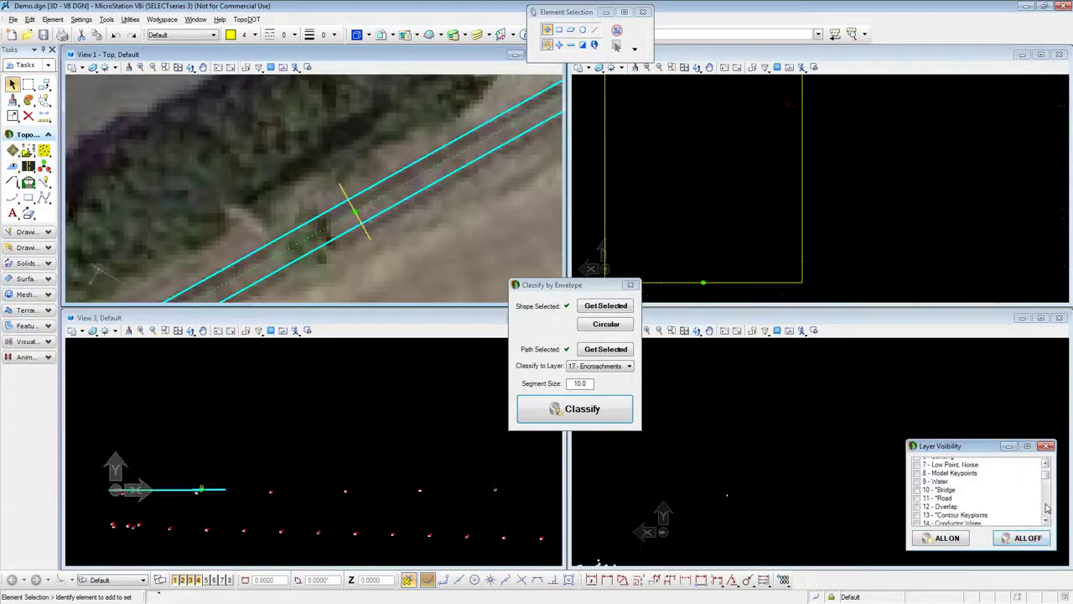
{"action": "scroll", "coordinate": [1047, 508], "scroll_direction": "down", "scroll_amount": 5}
{"action": "left_click", "coordinate": [917, 490]}
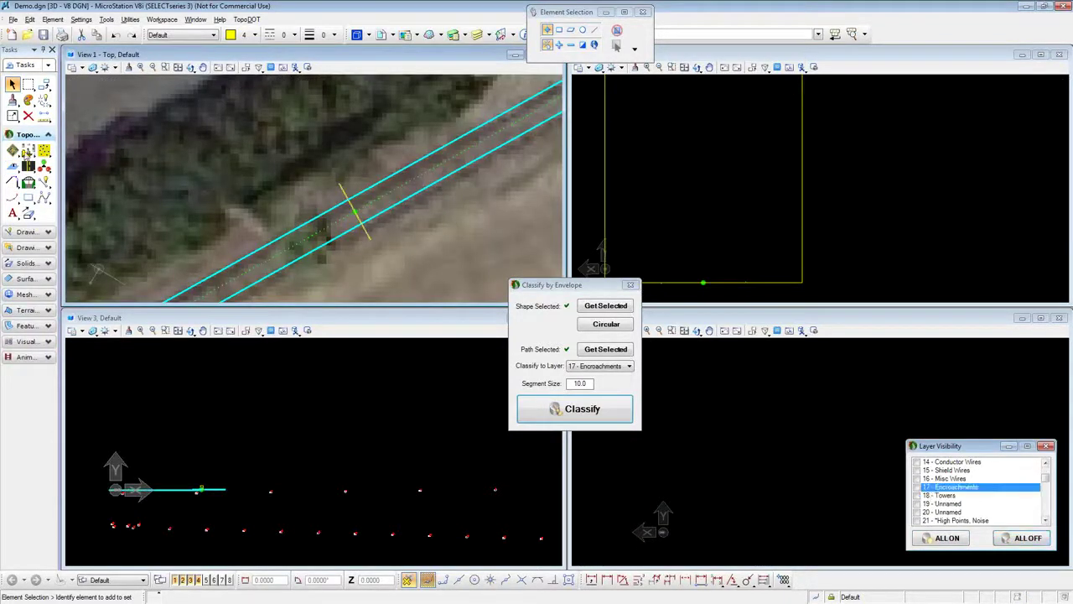
{"action": "scroll", "coordinate": [268, 172], "scroll_direction": "down", "scroll_amount": 8}
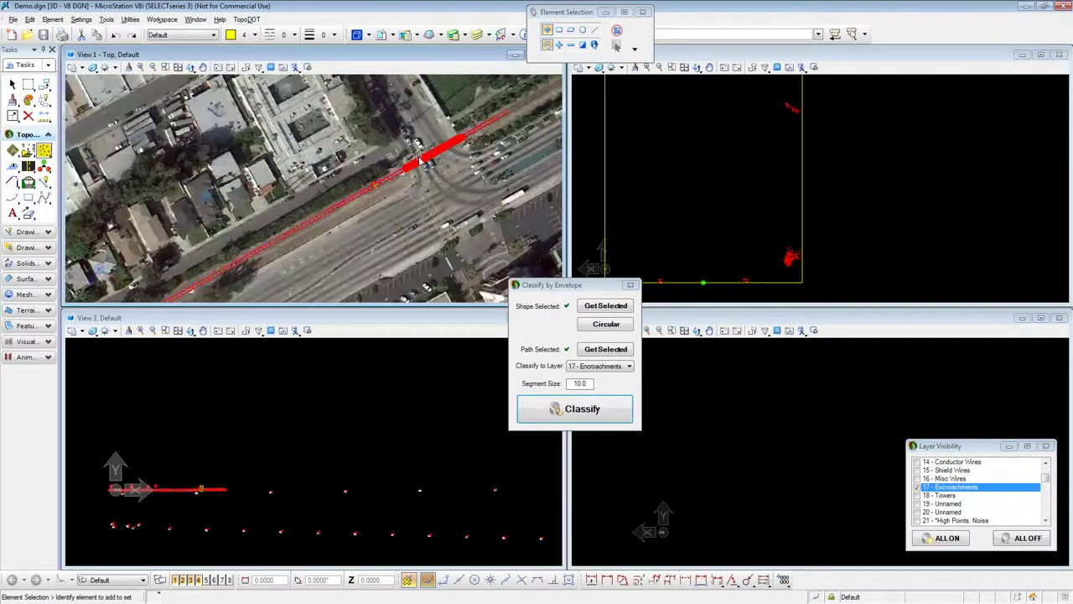
{"action": "scroll", "coordinate": [419, 161], "scroll_direction": "up", "scroll_amount": 10}
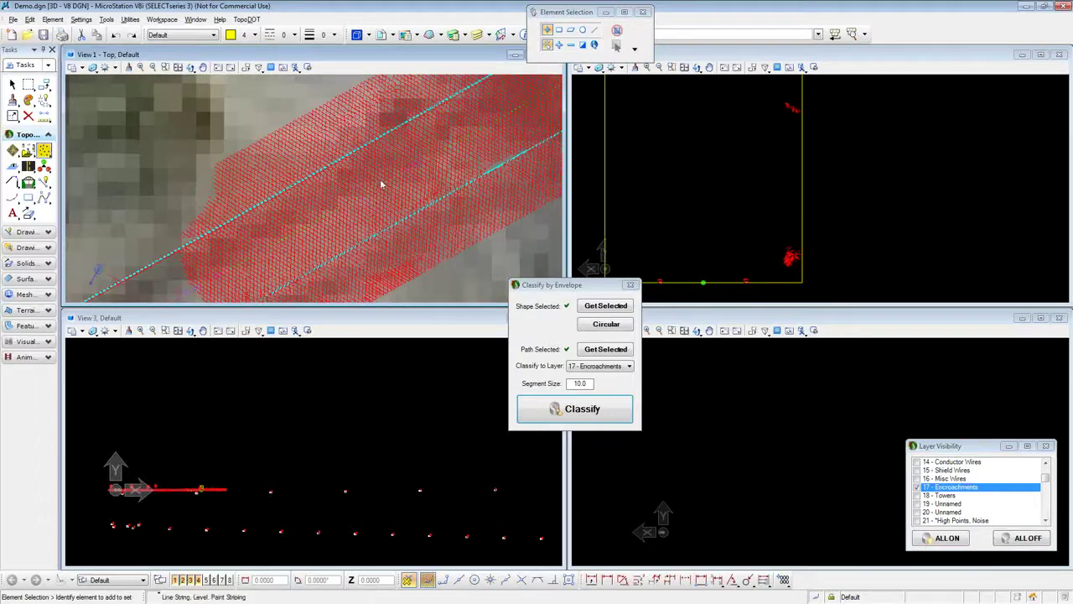
Step: Load the closest camera image at the start of the road crossing into View 3 and inspect the encroachment points over it
{"action": "scroll", "coordinate": [382, 185], "scroll_direction": "down", "scroll_amount": 6}
{"action": "left_click", "coordinate": [12, 150]}
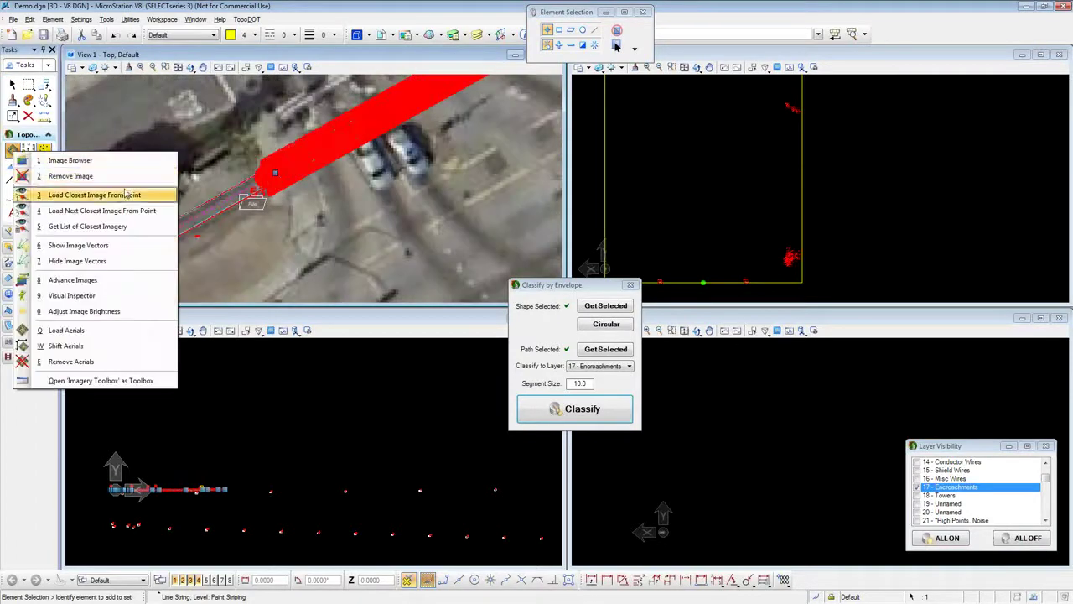
{"action": "left_click", "coordinate": [125, 195]}
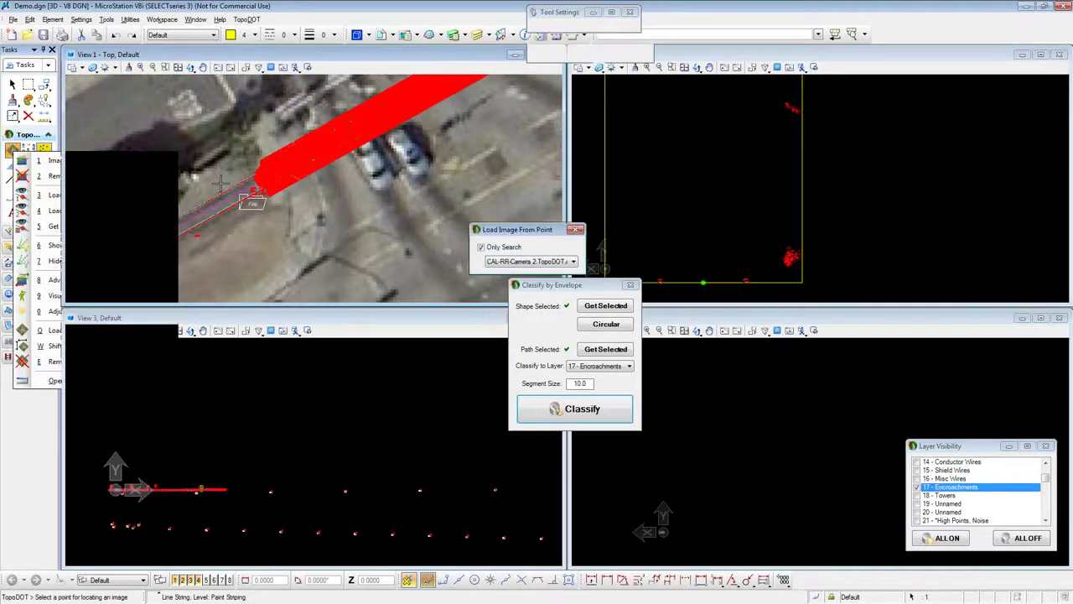
{"action": "left_click", "coordinate": [272, 174]}
{"action": "left_click", "coordinate": [344, 554]}
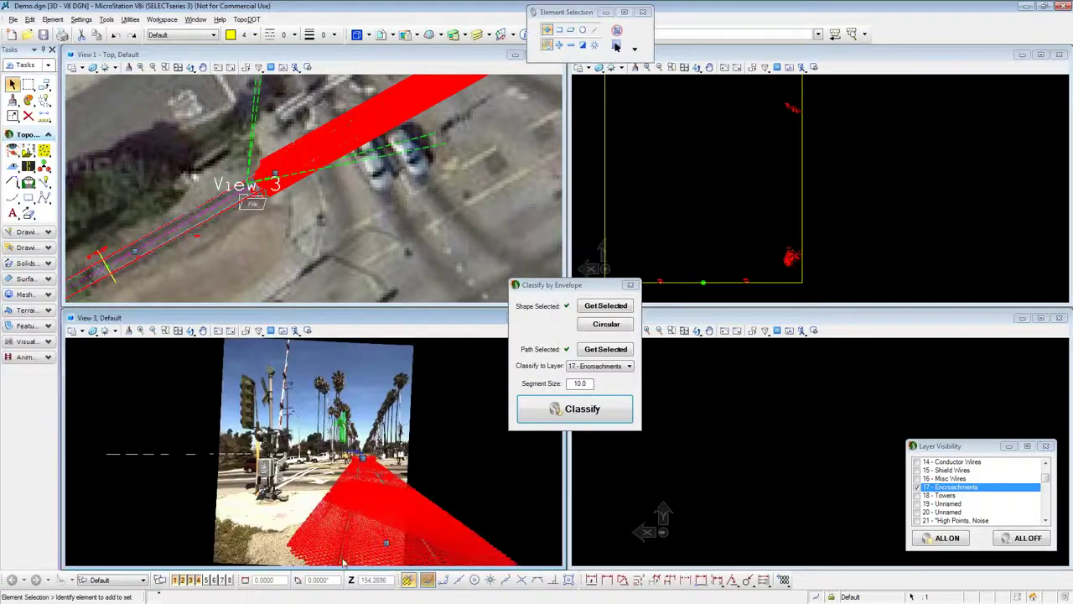
{"action": "scroll", "coordinate": [347, 544], "scroll_direction": "up", "scroll_amount": 5}
{"action": "scroll", "coordinate": [363, 400], "scroll_direction": "down", "scroll_amount": 5}
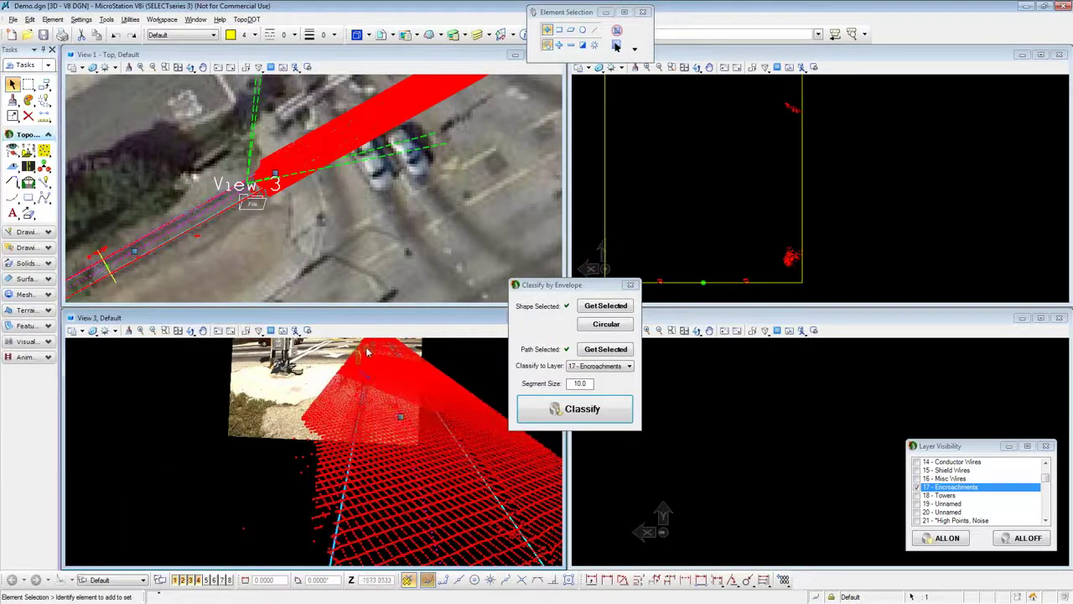
{"action": "scroll", "coordinate": [366, 352], "scroll_direction": "up", "scroll_amount": 3}
{"action": "scroll", "coordinate": [306, 180], "scroll_direction": "up", "scroll_amount": 4}
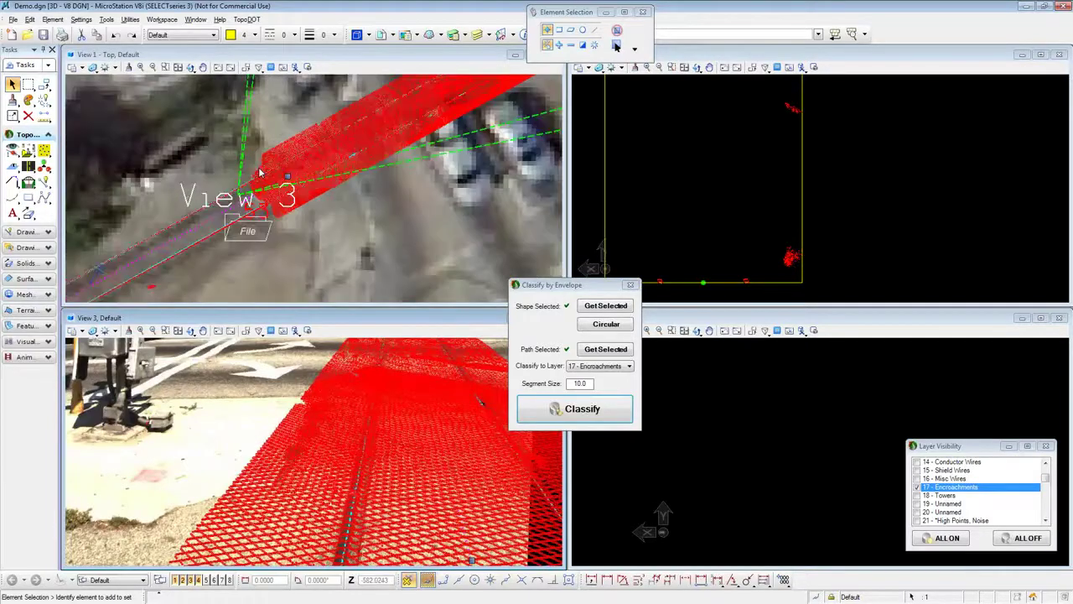
Step: Cut a cross-section by element across the track at the road crossing, inspect its encroachment points, and show all points again
{"action": "scroll", "coordinate": [309, 183], "scroll_direction": "down", "scroll_amount": 5}
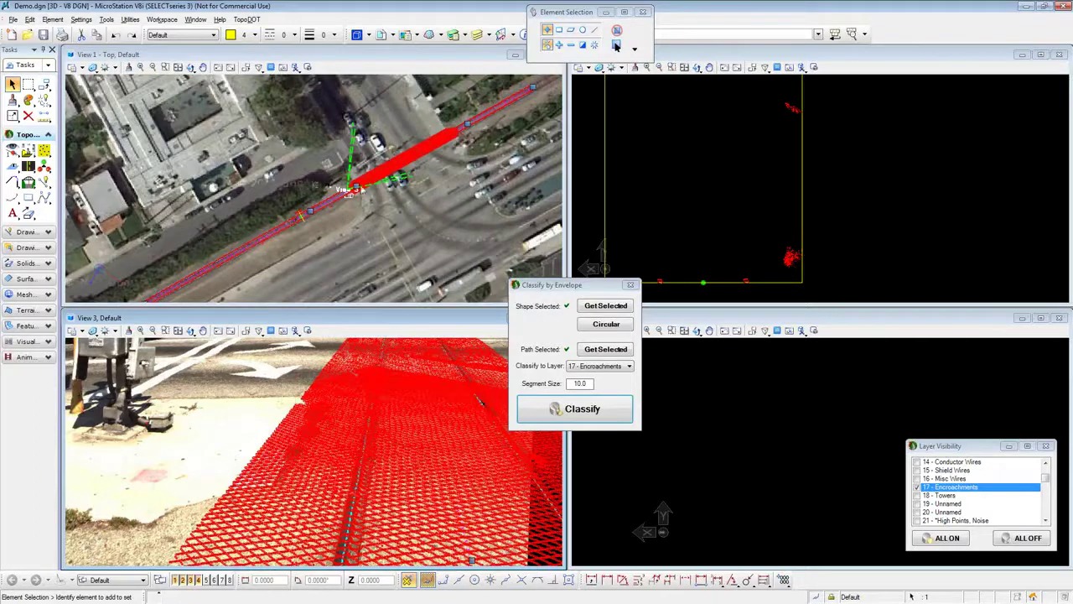
{"action": "left_click", "coordinate": [44, 150]}
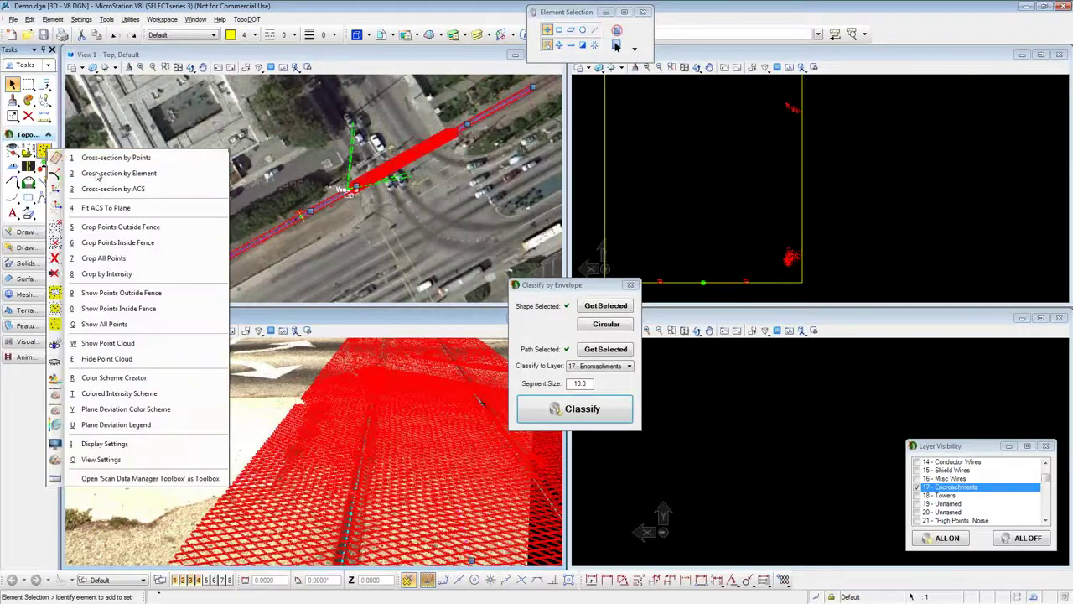
{"action": "left_click", "coordinate": [97, 174]}
{"action": "left_click", "coordinate": [374, 175]}
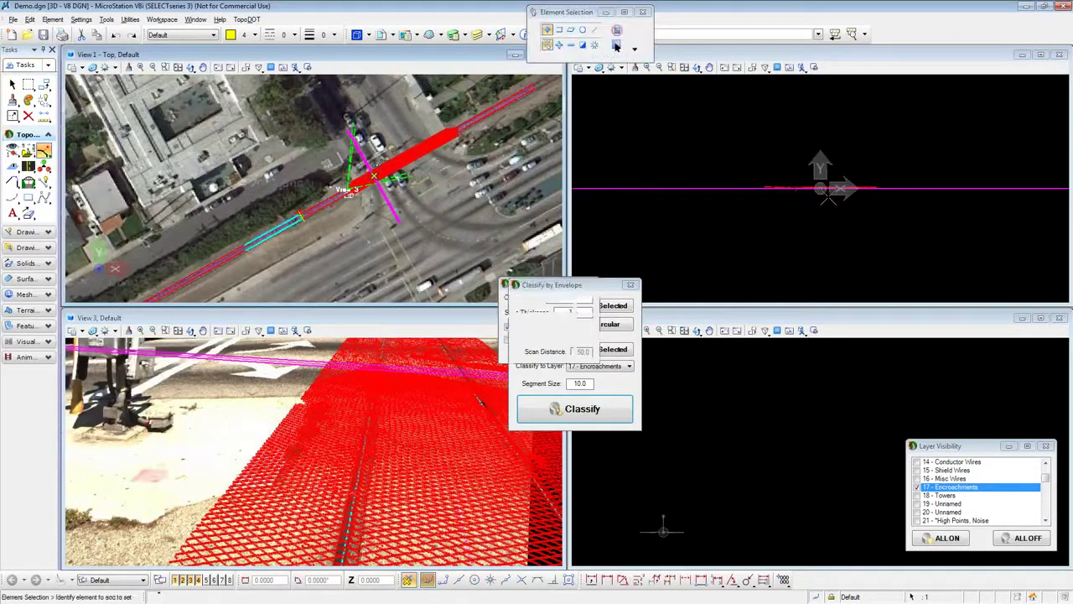
{"action": "scroll", "coordinate": [791, 194], "scroll_direction": "up", "scroll_amount": 5}
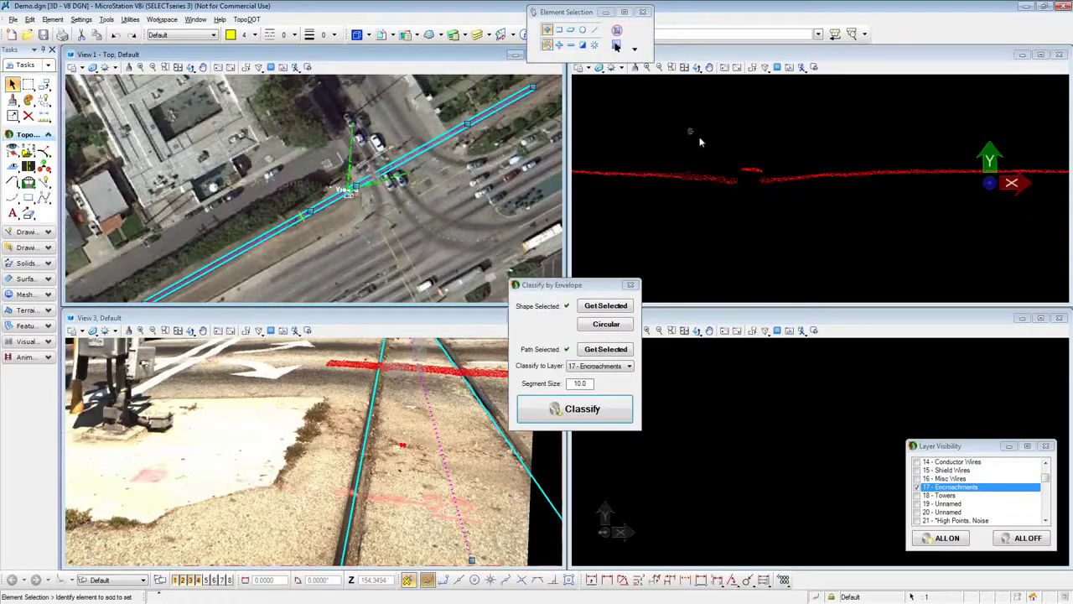
{"action": "left_click_drag", "start_coordinate": [692, 133], "coordinate": [1037, 189]}
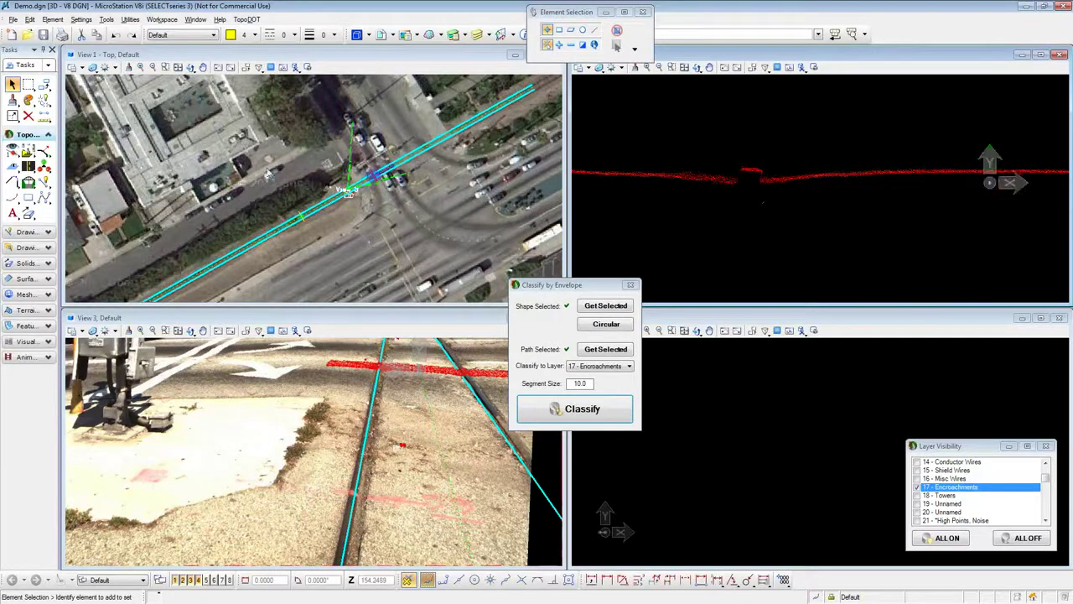
{"action": "left_click", "coordinate": [43, 151]}
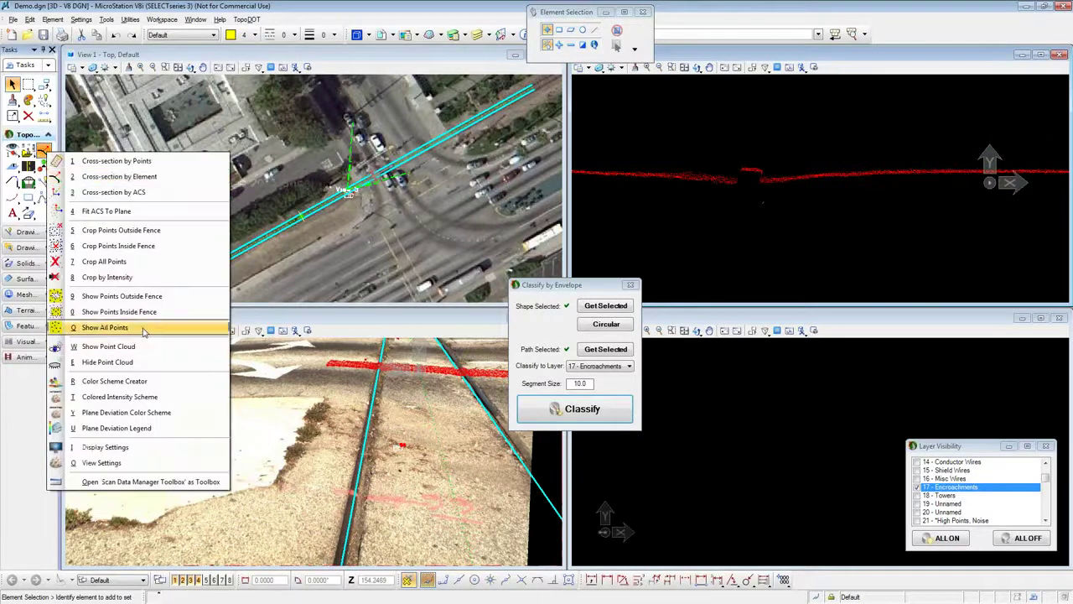
{"action": "left_click", "coordinate": [105, 327]}
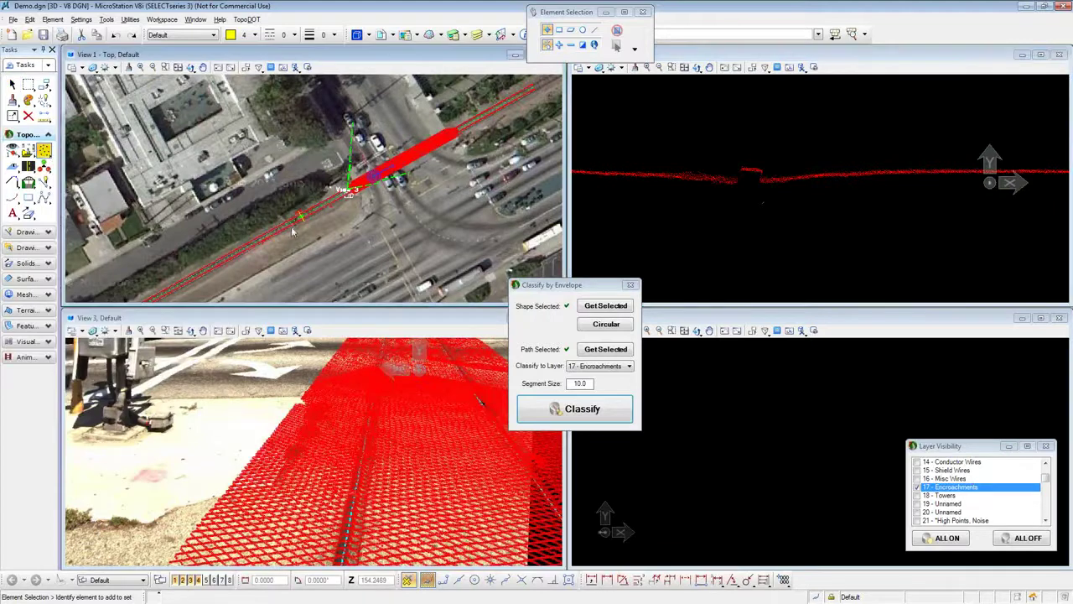
Step: Load the closest camera image near the envelope rectangle into View 4 and close the layer visibility settings
{"action": "scroll", "coordinate": [294, 225], "scroll_direction": "up", "scroll_amount": 5}
{"action": "left_click", "coordinate": [14, 152]}
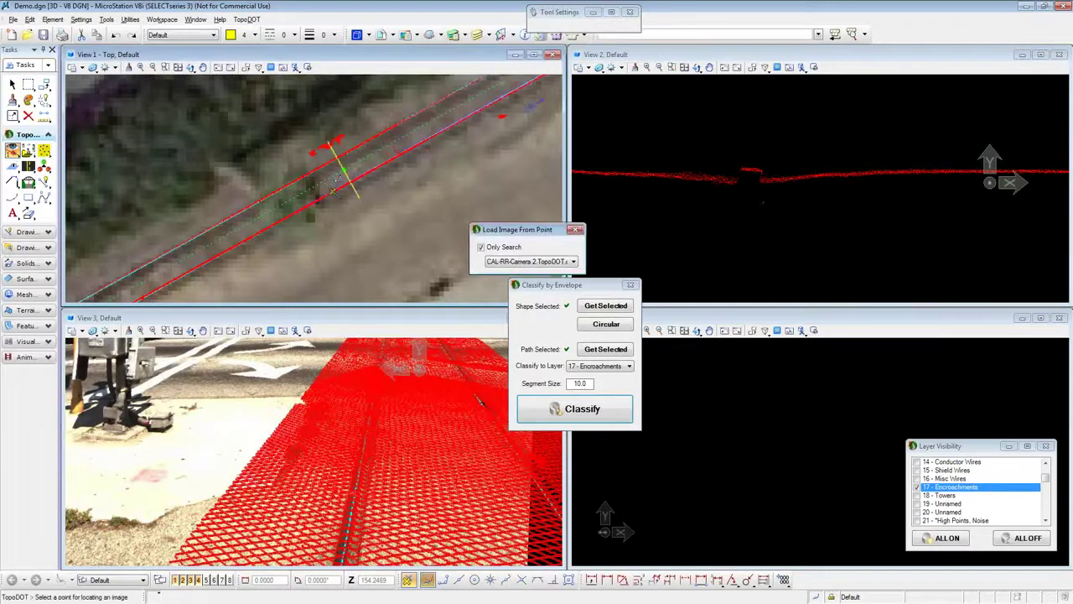
{"action": "left_click", "coordinate": [370, 201]}
{"action": "left_click", "coordinate": [611, 515]}
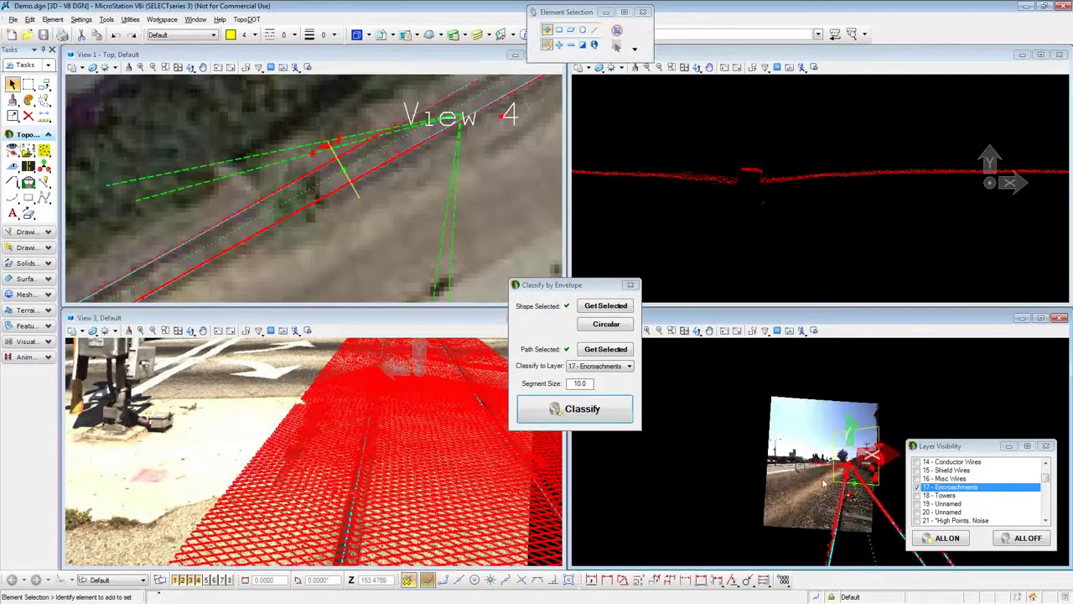
{"action": "left_click", "coordinate": [1046, 445]}
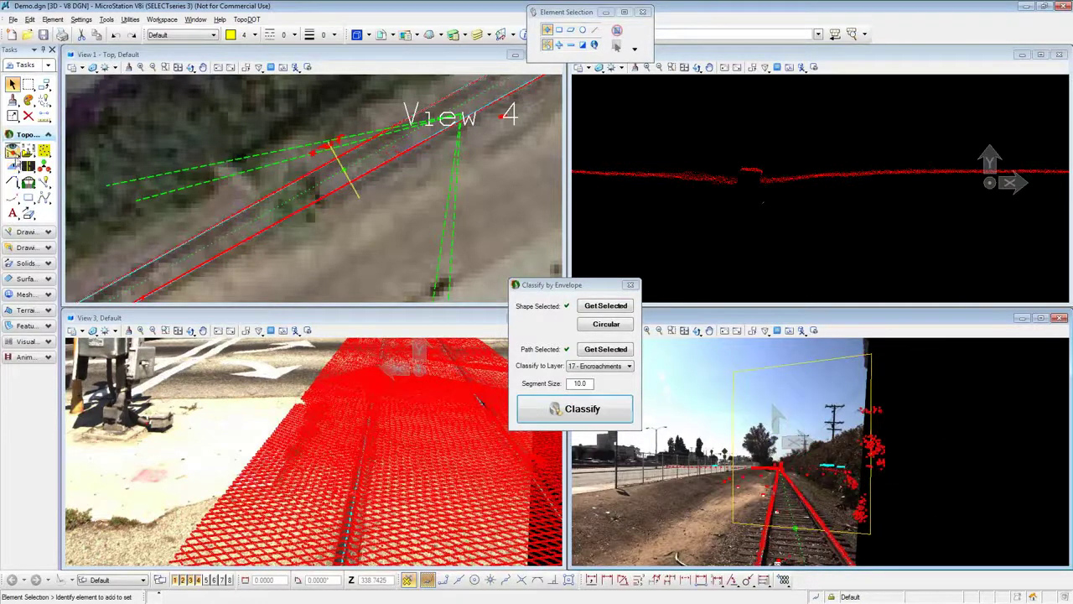
Step: Start Advance Images and step the imagery of View 3 and View 4 forward and back at interval 1
{"action": "left_click", "coordinate": [13, 153]}
{"action": "left_click", "coordinate": [128, 285]}
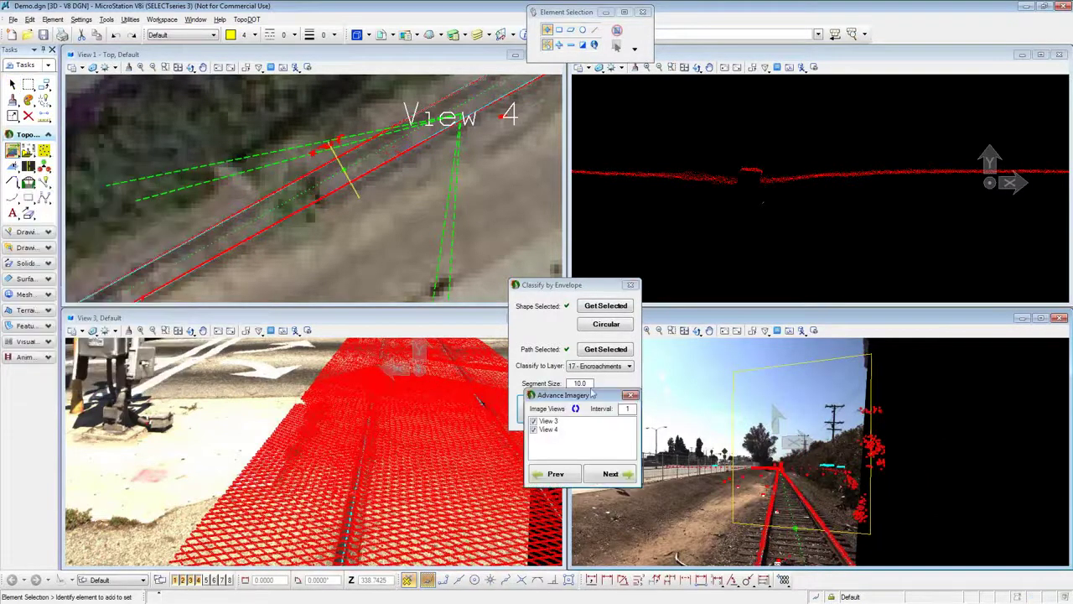
{"action": "left_click_drag", "start_coordinate": [578, 395], "coordinate": [521, 204]}
{"action": "left_click", "coordinate": [549, 289]}
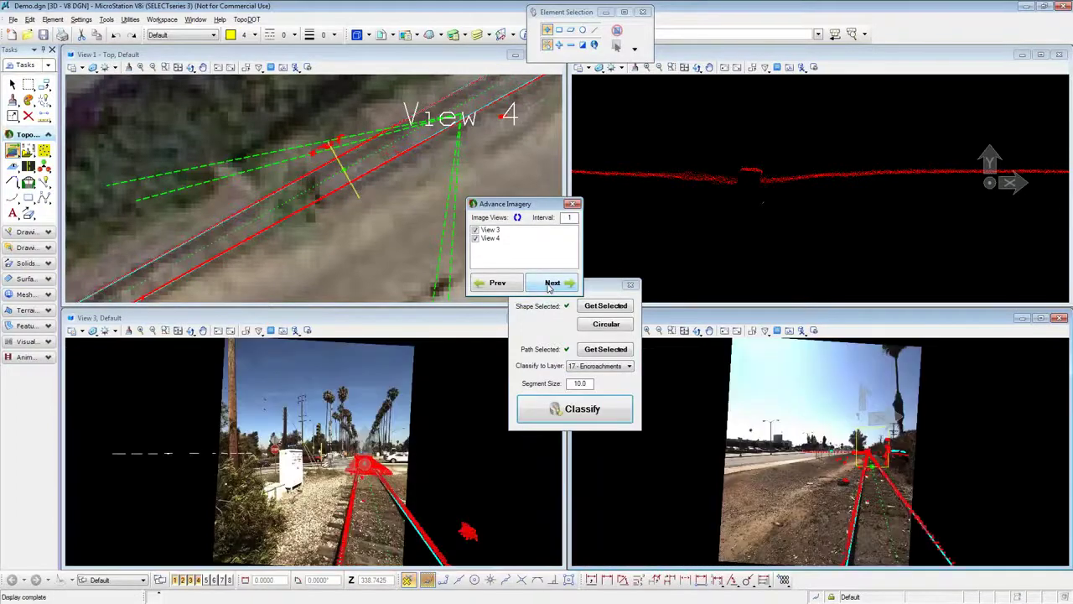
{"action": "left_click", "coordinate": [549, 289]}
{"action": "left_click", "coordinate": [549, 288]}
{"action": "left_click", "coordinate": [513, 288]}
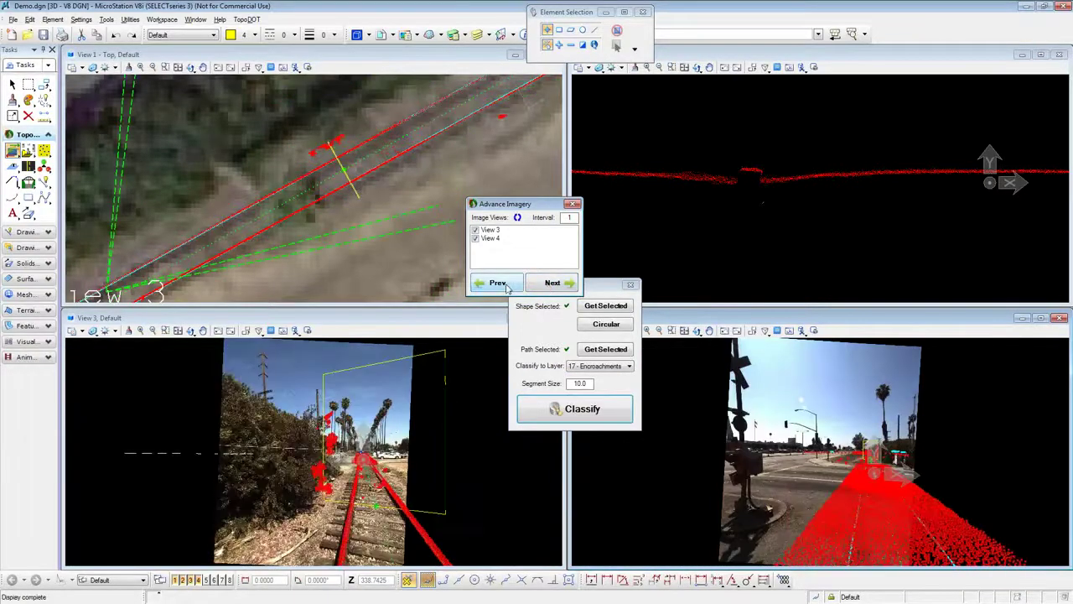
{"action": "left_click", "coordinate": [513, 288]}
{"action": "left_click", "coordinate": [513, 288]}
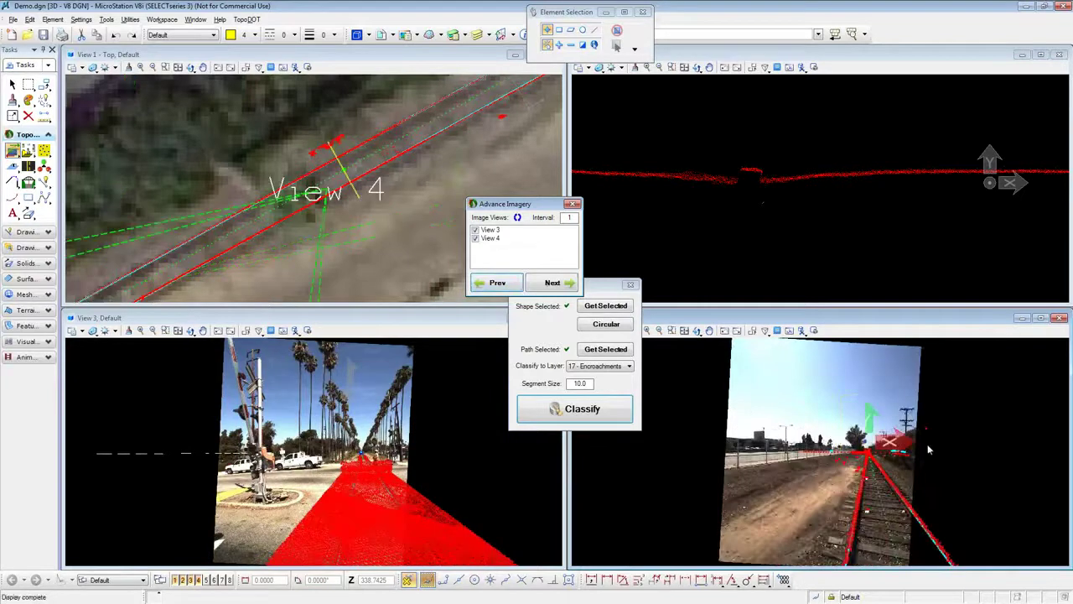
Step: Exclude View 3 from the image advance and step View 4 back through the previous track images
{"action": "left_click", "coordinate": [475, 232]}
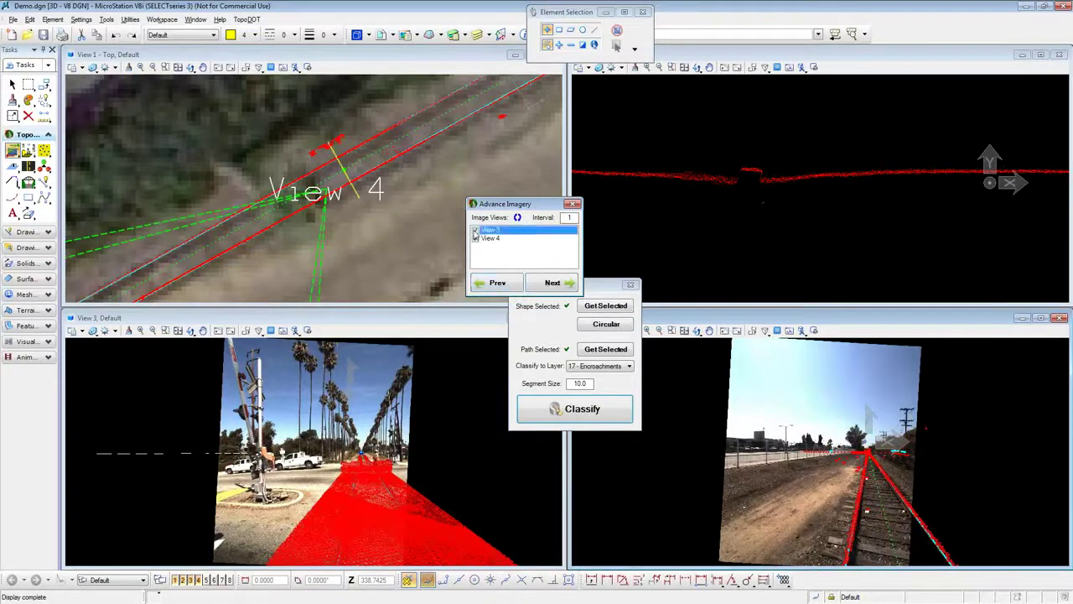
{"action": "left_click", "coordinate": [494, 289]}
{"action": "left_click", "coordinate": [494, 289]}
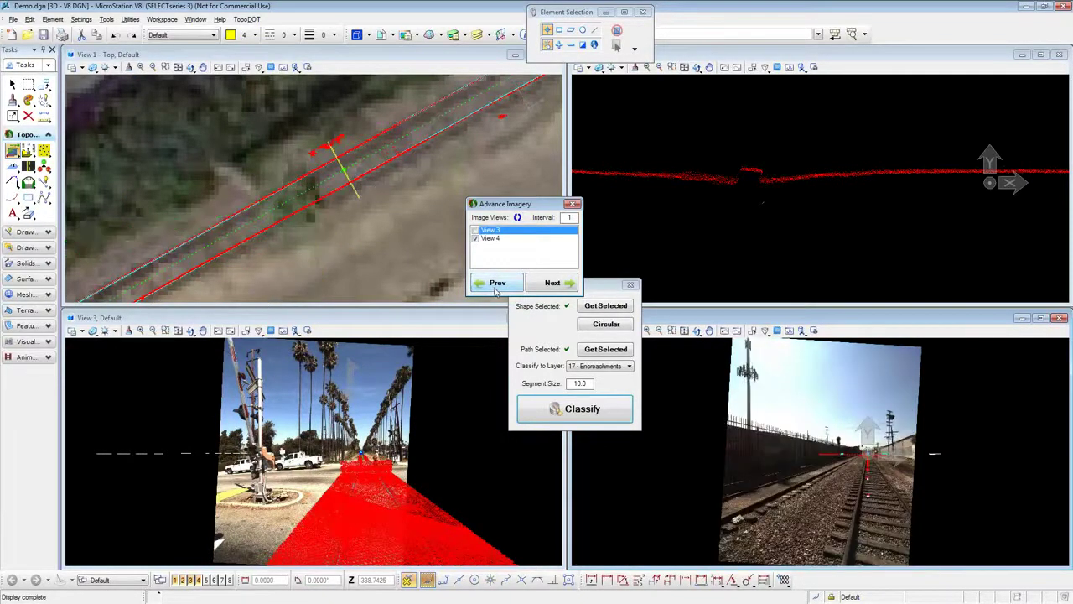
{"action": "left_click", "coordinate": [495, 290]}
{"action": "left_click", "coordinate": [495, 289]}
{"action": "left_click", "coordinate": [495, 290]}
{"action": "left_click", "coordinate": [495, 289]}
{"action": "left_click", "coordinate": [495, 290]}
{"action": "left_click", "coordinate": [495, 290]}
{"action": "left_click", "coordinate": [496, 290]}
{"action": "left_click", "coordinate": [496, 290]}
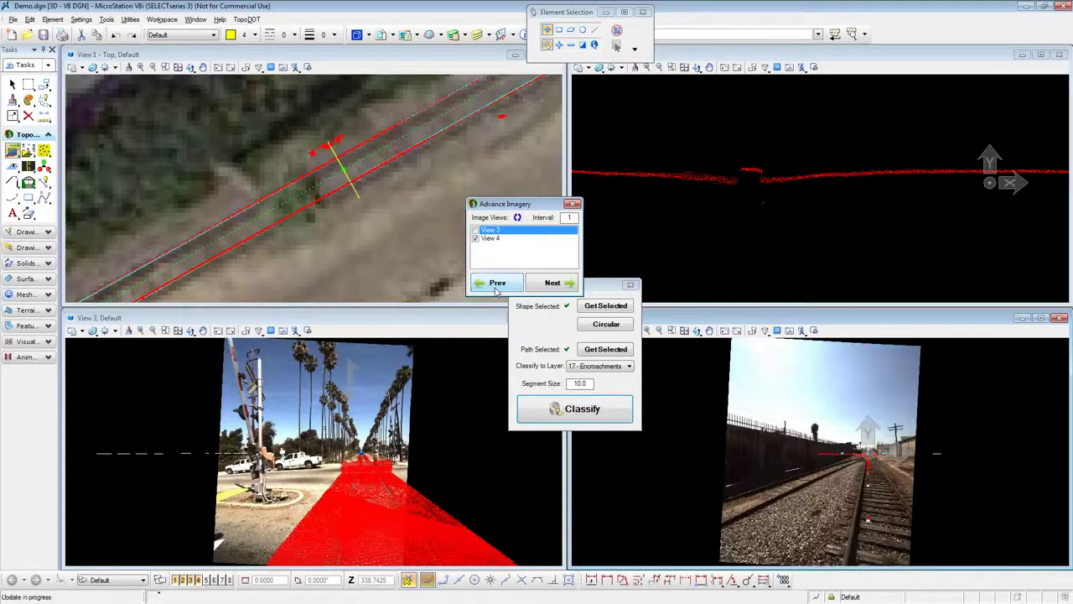
{"action": "left_click", "coordinate": [495, 290]}
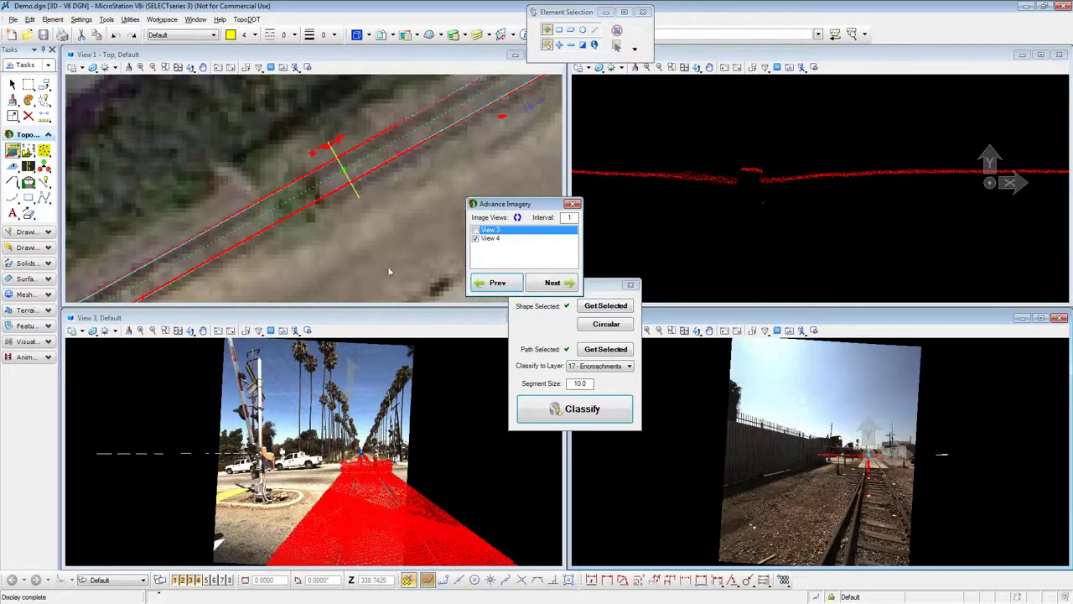
Step: Switch the image advance to View 3 only and review the images around the vegetation encroaching on the envelope rectangle
{"action": "left_click", "coordinate": [476, 239]}
{"action": "left_click", "coordinate": [479, 230]}
{"action": "left_click", "coordinate": [480, 239]}
{"action": "left_click", "coordinate": [547, 284]}
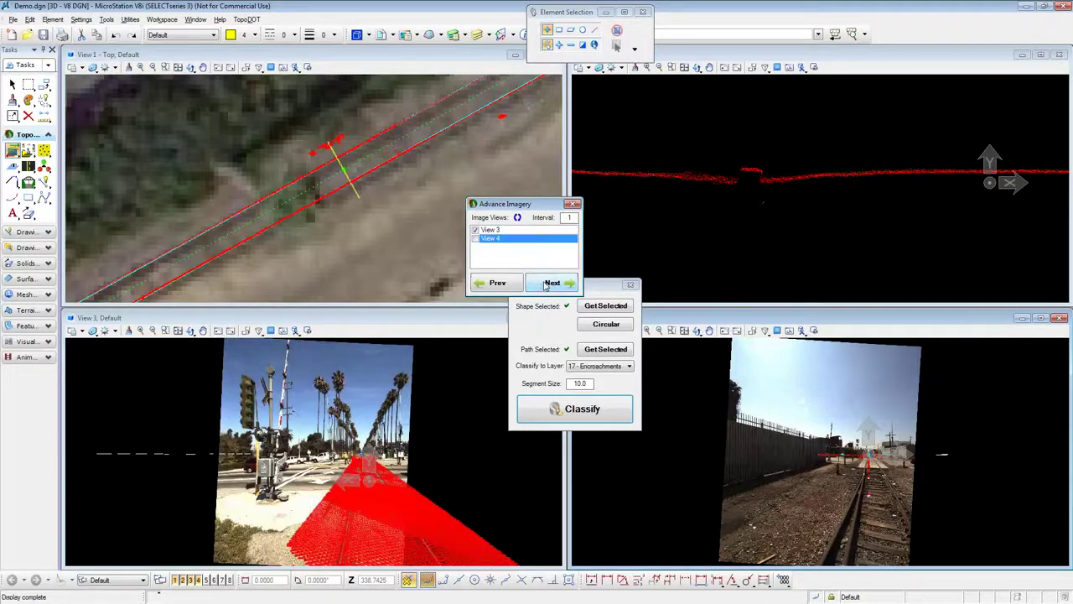
{"action": "left_click", "coordinate": [545, 285]}
{"action": "left_click", "coordinate": [545, 286]}
{"action": "left_click", "coordinate": [545, 286]}
{"action": "left_click", "coordinate": [512, 285]}
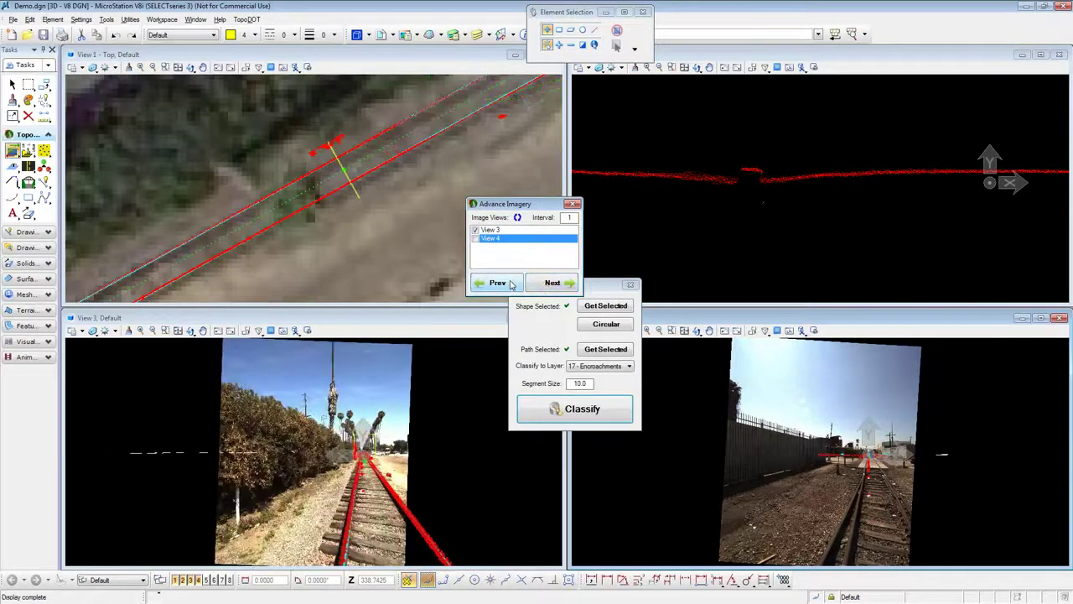
{"action": "left_click", "coordinate": [512, 285]}
Step: Advance the View 3 imagery farther along the track and inspect the encroachment points on the overhanging tree branches
{"action": "left_click", "coordinate": [569, 284]}
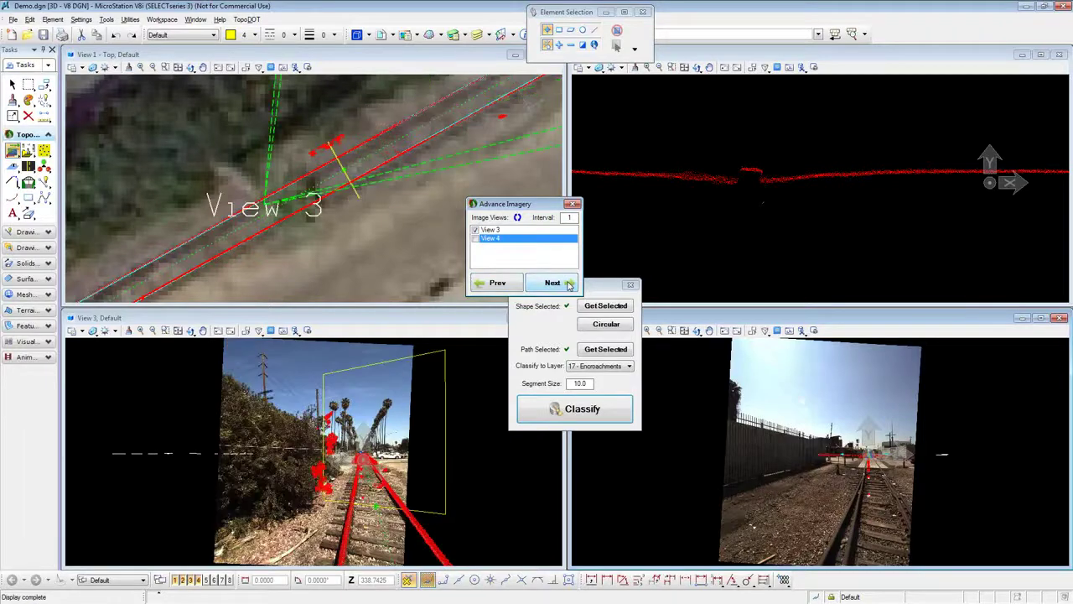
{"action": "left_click", "coordinate": [569, 283]}
{"action": "left_click", "coordinate": [569, 283]}
{"action": "left_click", "coordinate": [570, 284]}
{"action": "left_click", "coordinate": [570, 283]}
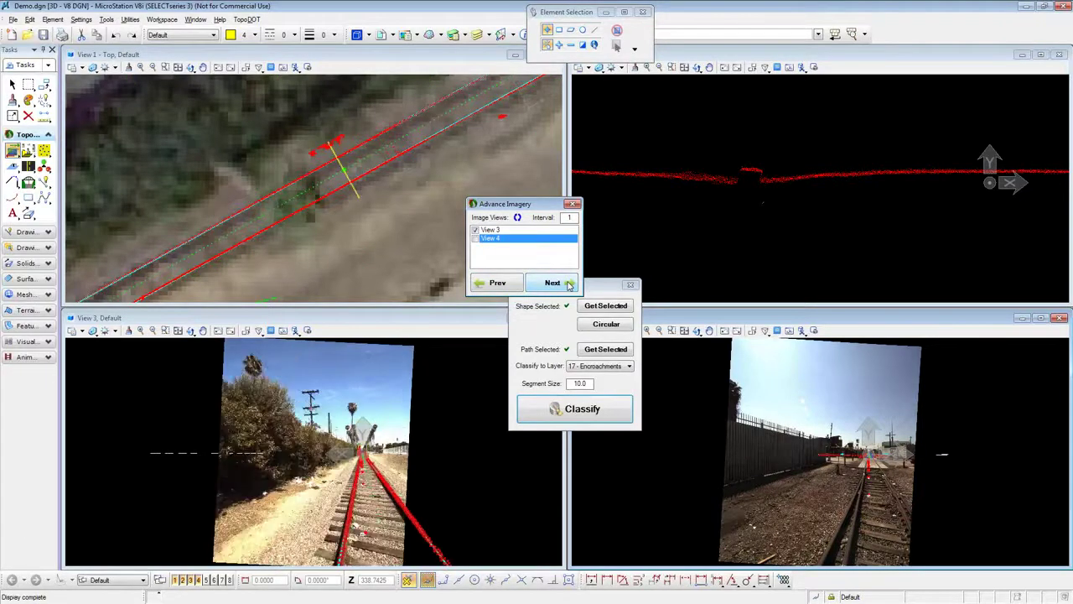
{"action": "left_click", "coordinate": [569, 283]}
{"action": "left_click", "coordinate": [569, 284]}
{"action": "left_click", "coordinate": [570, 284]}
{"action": "left_click", "coordinate": [570, 283]}
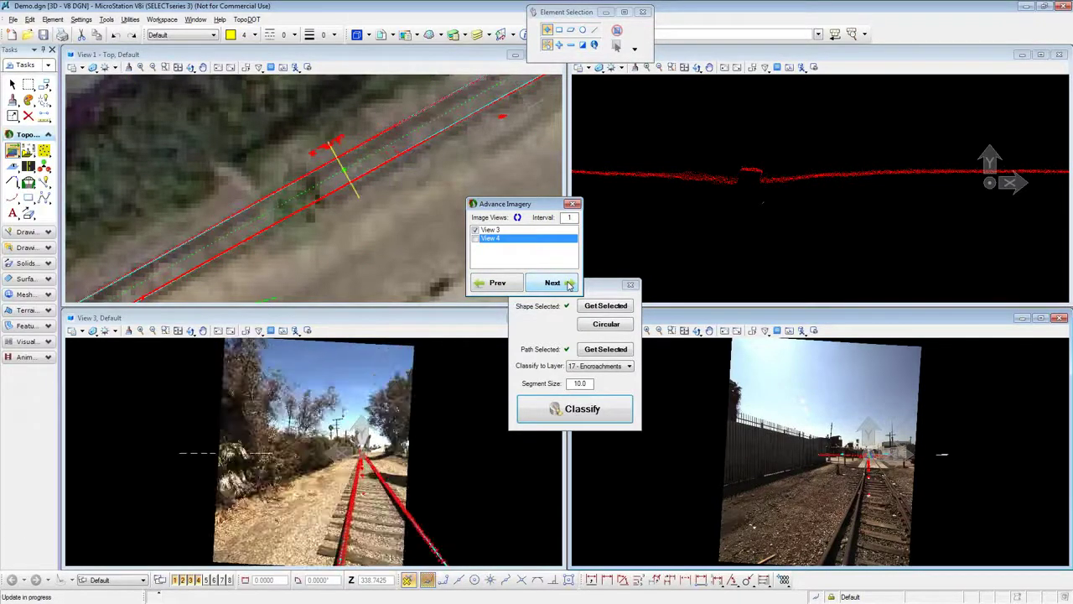
{"action": "left_click", "coordinate": [569, 283]}
{"action": "left_click", "coordinate": [569, 283]}
{"action": "left_click", "coordinate": [570, 284]}
{"action": "left_click", "coordinate": [569, 283]}
{"action": "left_click", "coordinate": [496, 284]}
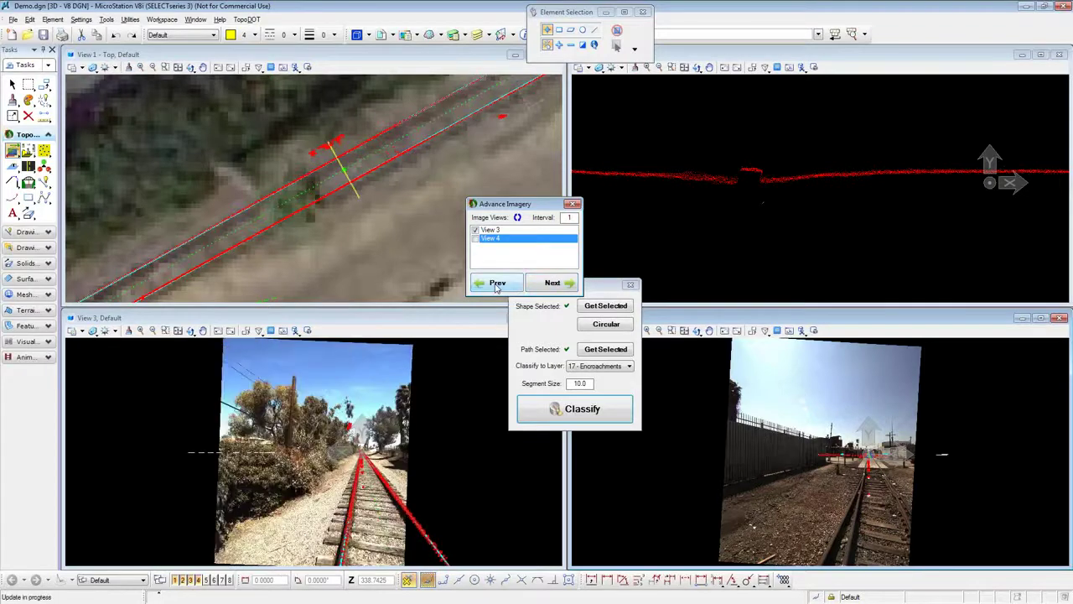
{"action": "left_click", "coordinate": [495, 284]}
{"action": "left_click", "coordinate": [553, 287]}
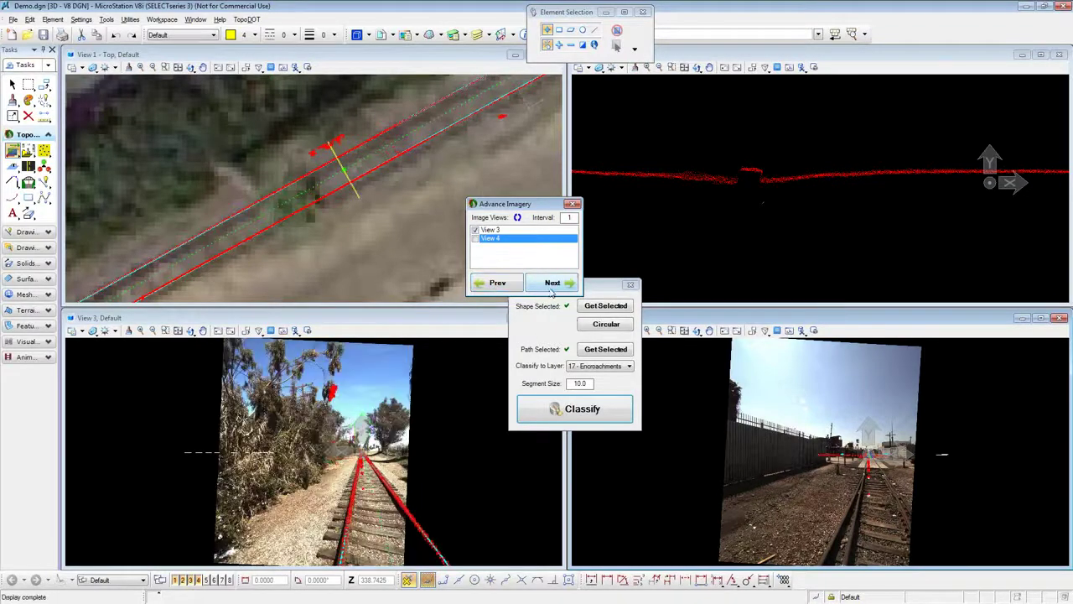
{"action": "scroll", "coordinate": [338, 393], "scroll_direction": "up", "scroll_amount": 3}
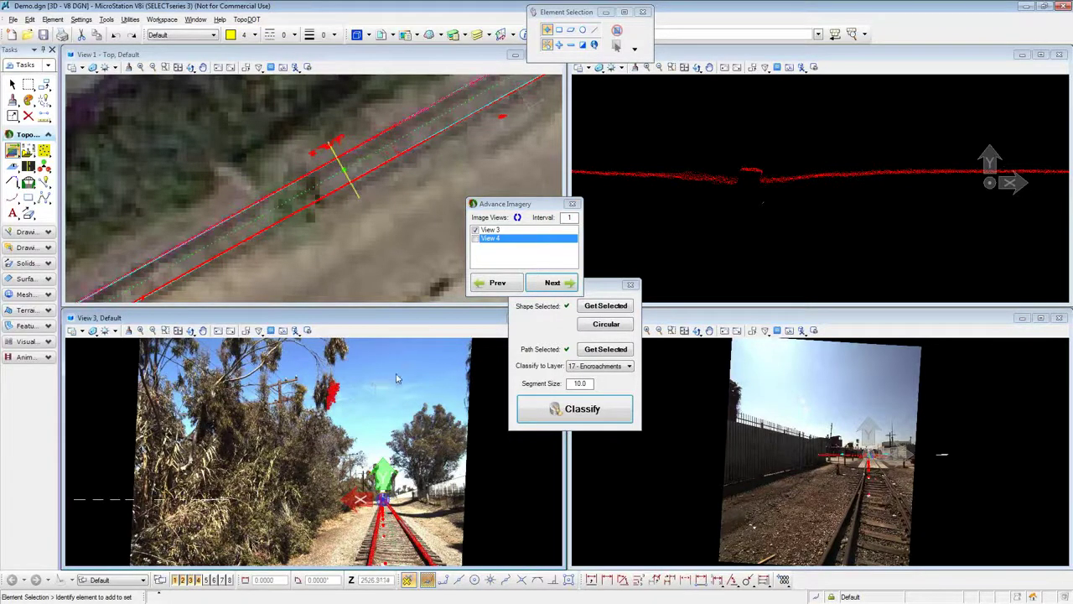
{"action": "scroll", "coordinate": [397, 378], "scroll_direction": "down", "scroll_amount": 3}
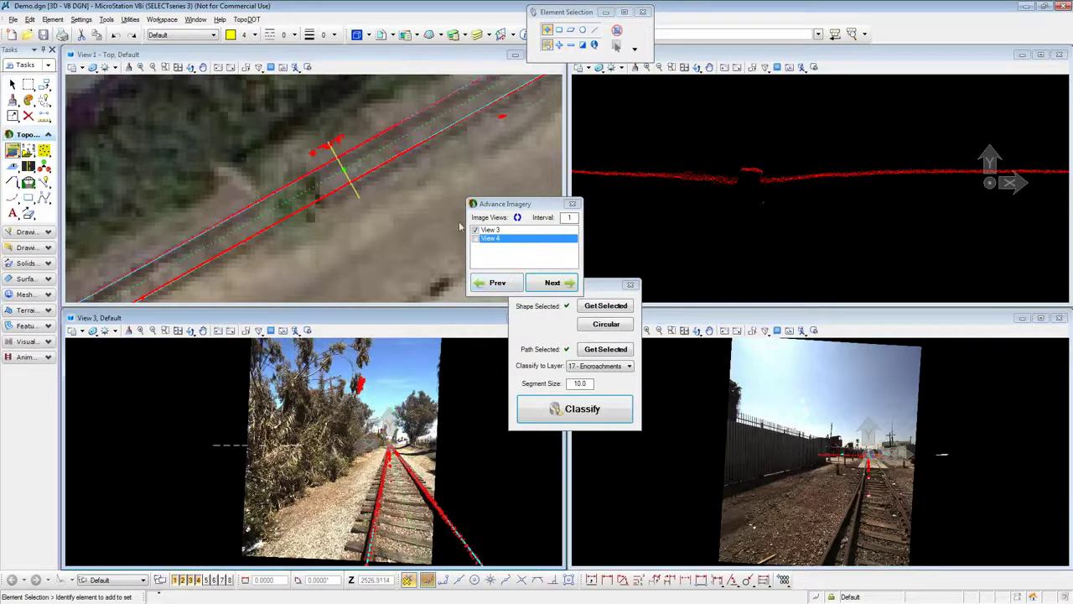
Step: Review the encroachment points along the rail corridor over the aerial imagery, from the crossing down the track
{"action": "scroll", "coordinate": [352, 212], "scroll_direction": "down", "scroll_amount": 4}
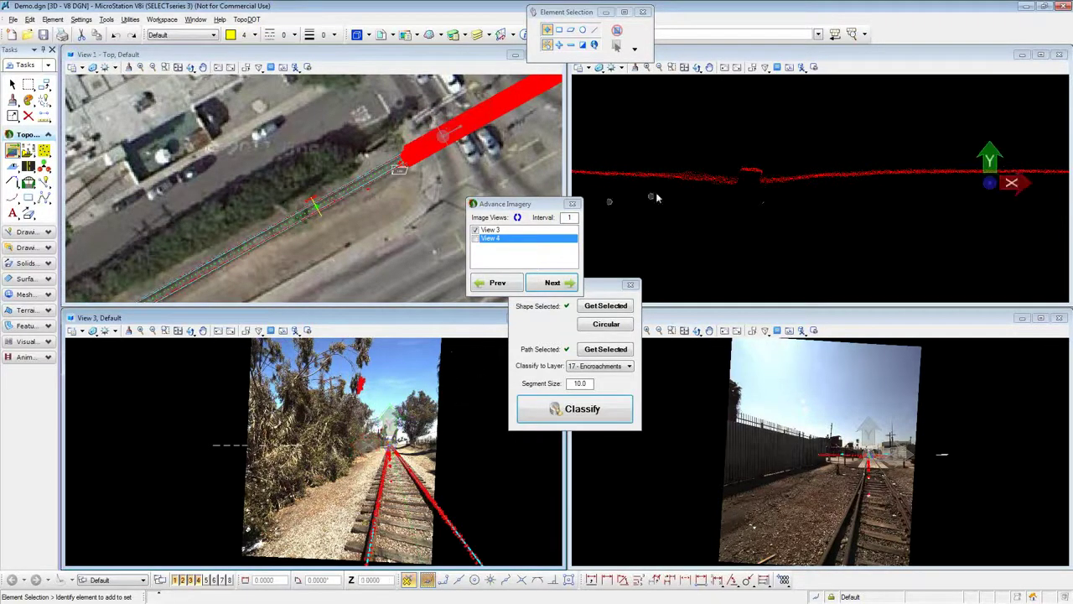
{"action": "scroll", "coordinate": [692, 231], "scroll_direction": "down", "scroll_amount": 2}
{"action": "scroll", "coordinate": [360, 230], "scroll_direction": "down", "scroll_amount": 1}
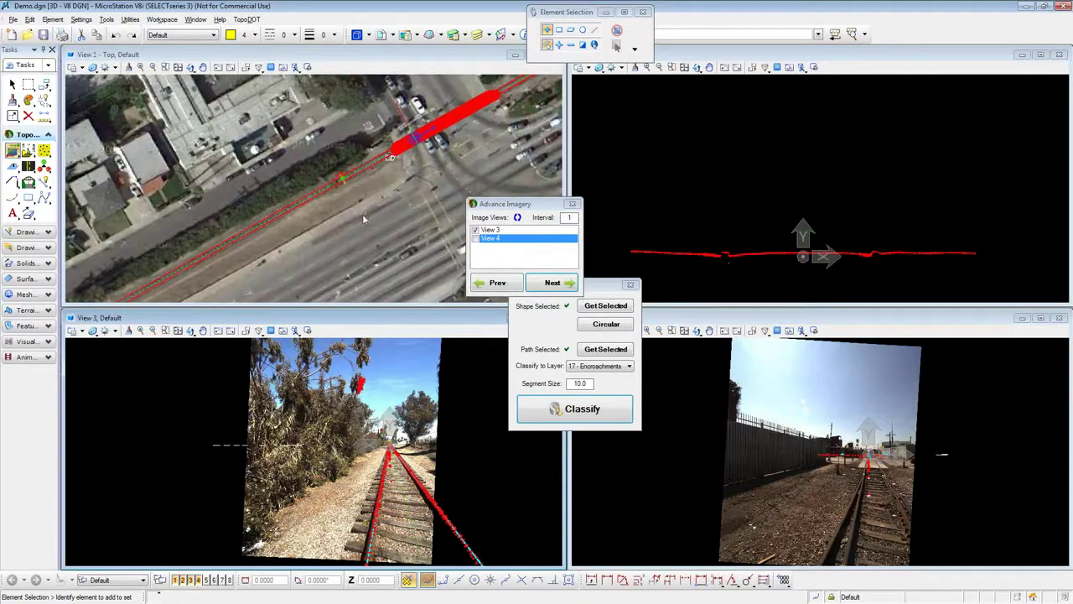
{"action": "scroll", "coordinate": [327, 163], "scroll_direction": "down", "scroll_amount": 3}
{"action": "scroll", "coordinate": [104, 297], "scroll_direction": "up", "scroll_amount": 4}
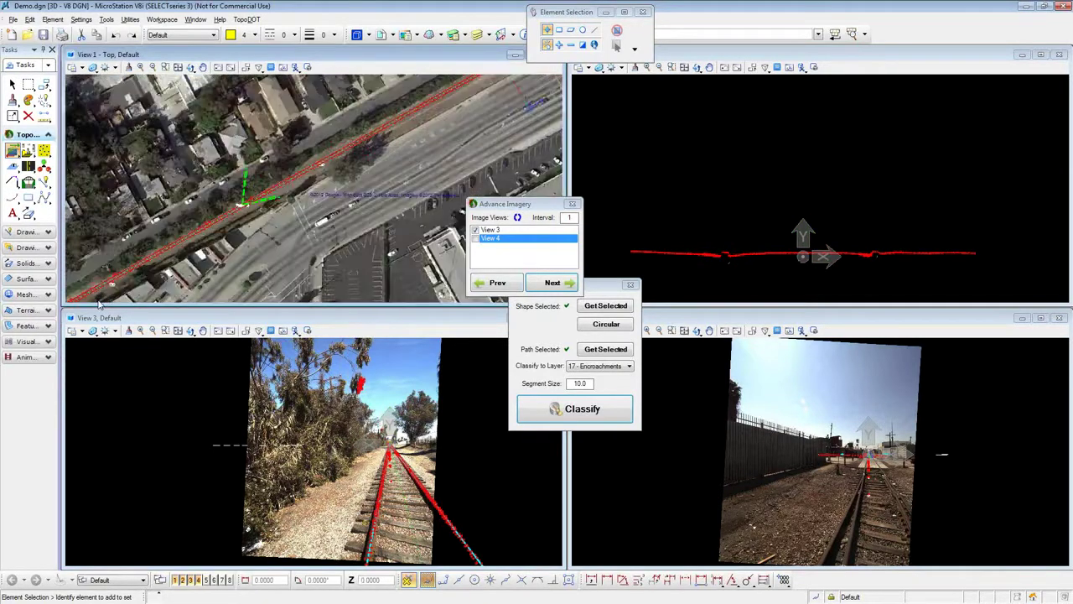
Step: Set the point cloud display weight of View 1 to 3
{"action": "scroll", "coordinate": [104, 297], "scroll_direction": "down", "scroll_amount": 2}
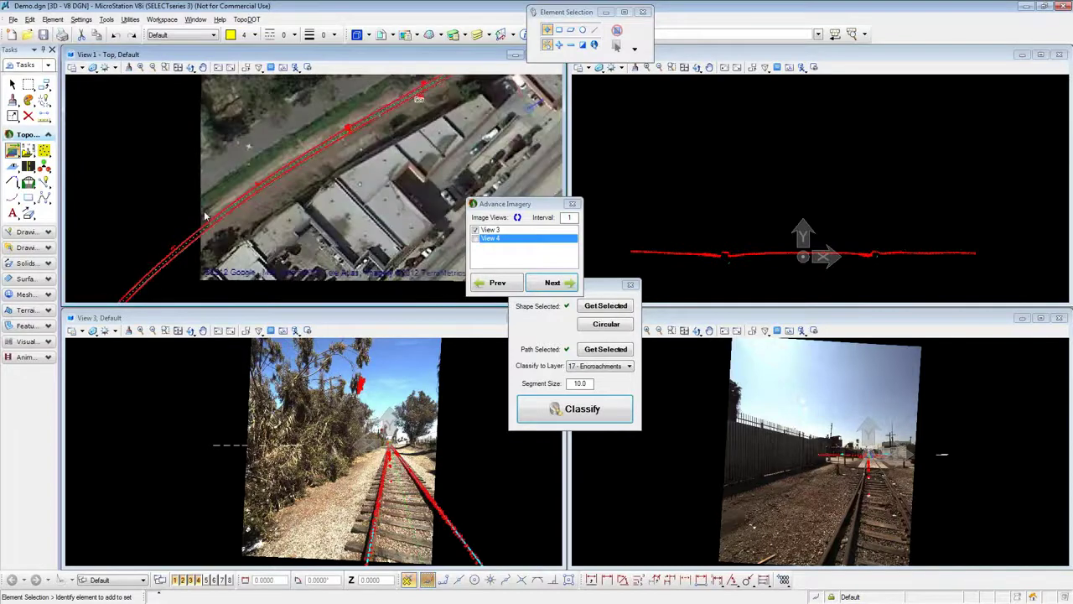
{"action": "scroll", "coordinate": [146, 288], "scroll_direction": "up", "scroll_amount": 3}
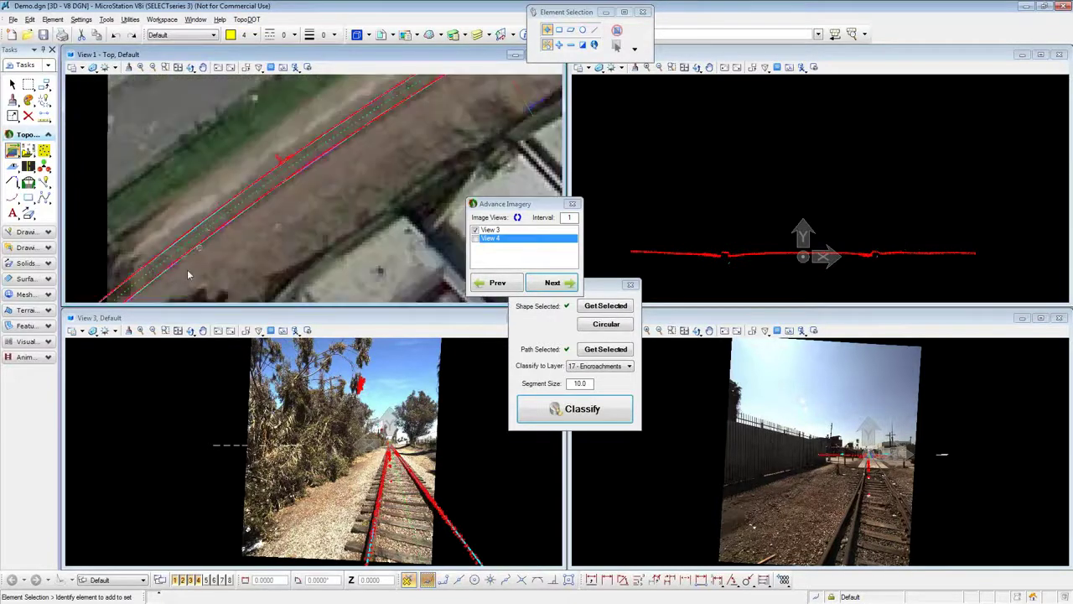
{"action": "scroll", "coordinate": [147, 288], "scroll_direction": "down", "scroll_amount": 2}
{"action": "scroll", "coordinate": [440, 115], "scroll_direction": "up", "scroll_amount": 3}
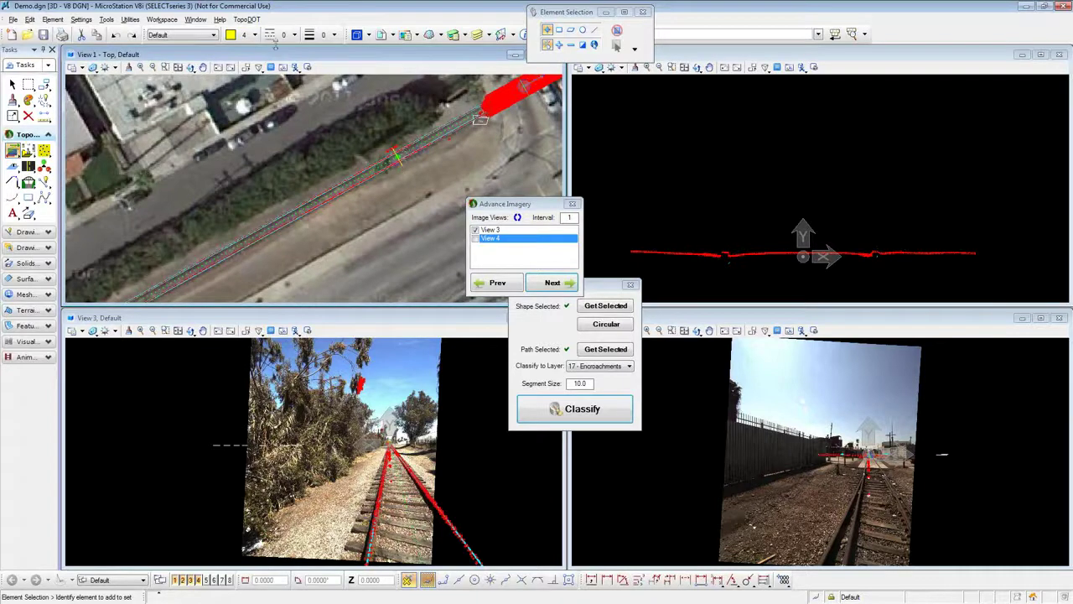
{"action": "left_click", "coordinate": [246, 19]}
{"action": "left_click", "coordinate": [290, 64]}
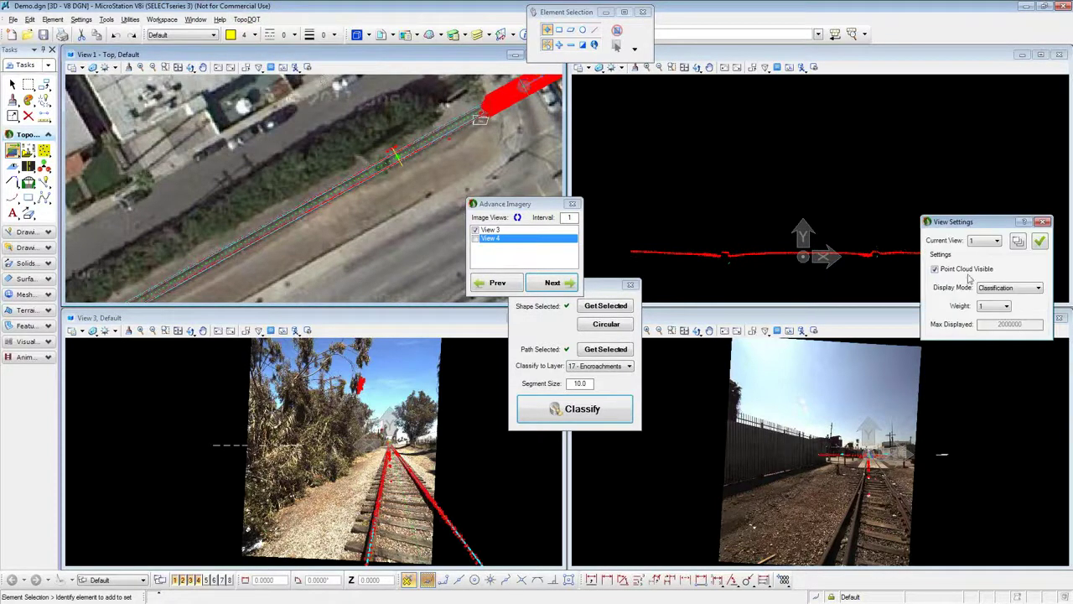
{"action": "left_click", "coordinate": [994, 305]}
{"action": "left_click", "coordinate": [989, 334]}
{"action": "left_click", "coordinate": [1040, 241]}
{"action": "scroll", "coordinate": [401, 163], "scroll_direction": "up", "scroll_amount": 2}
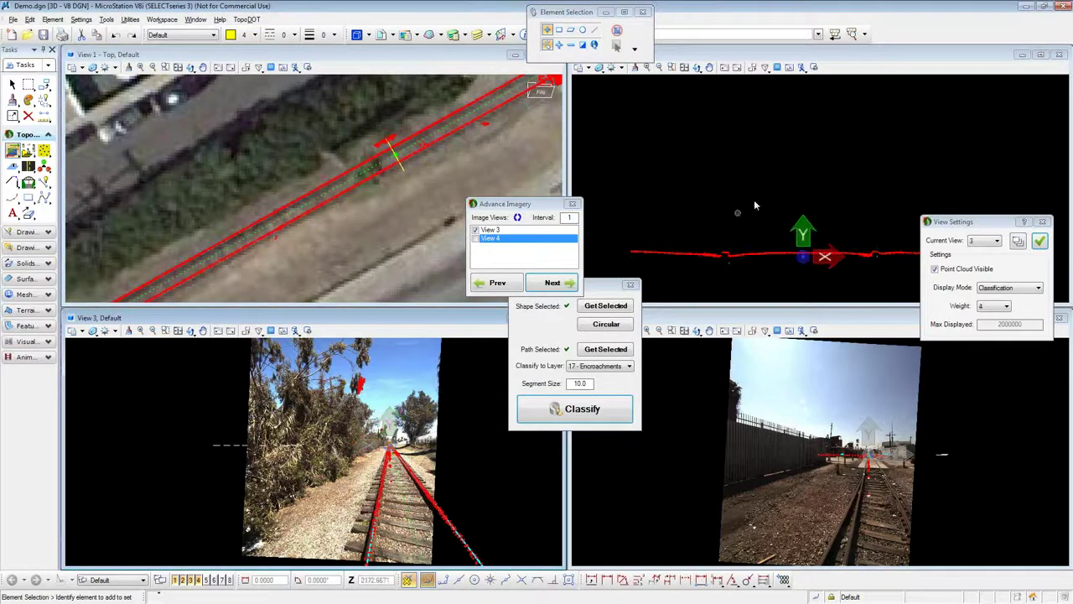
Step: Set the point cloud display weight of View 3 to 5
{"action": "left_click", "coordinate": [998, 306]}
{"action": "left_click", "coordinate": [988, 347]}
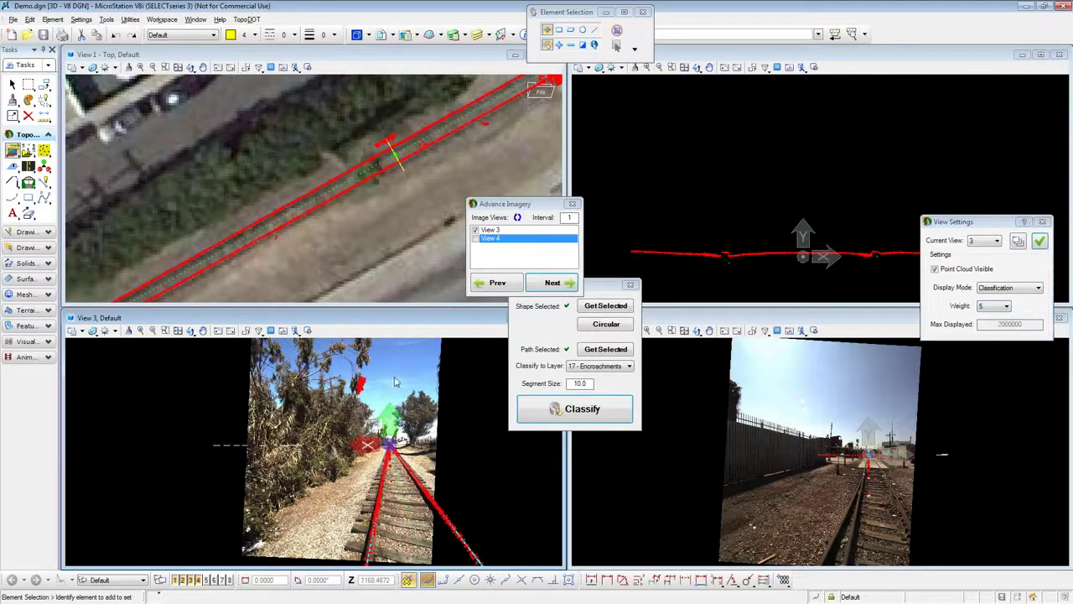
{"action": "left_click", "coordinate": [407, 243]}
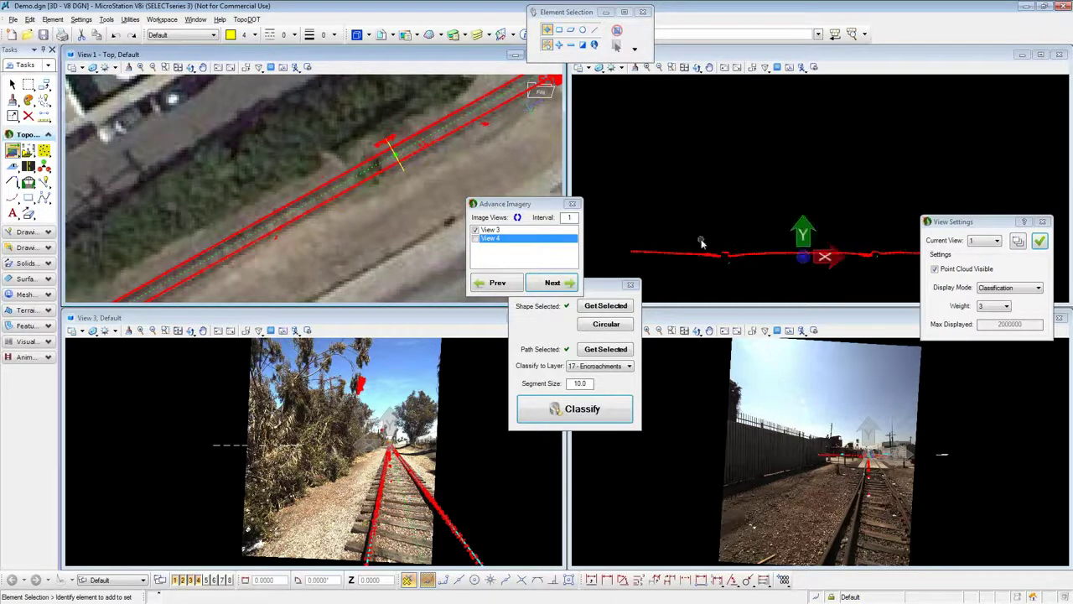
Step: Review the encroachment points near the street crossing on the aerial and move the Classify by Envelope window clear of View 3
{"action": "scroll", "coordinate": [770, 241], "scroll_direction": "down", "scroll_amount": 5}
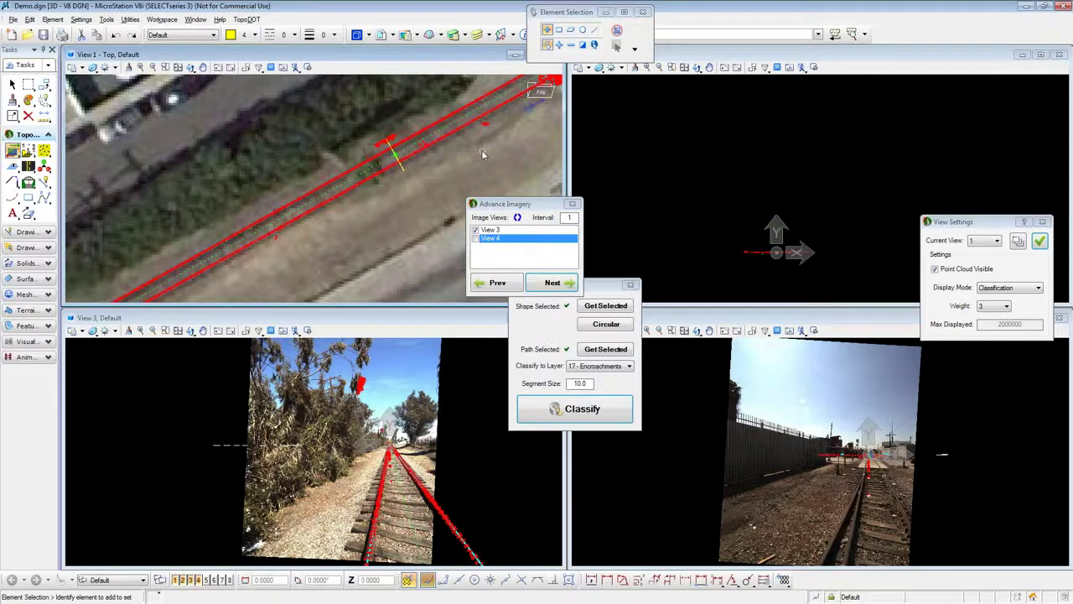
{"action": "scroll", "coordinate": [404, 114], "scroll_direction": "down", "scroll_amount": 4}
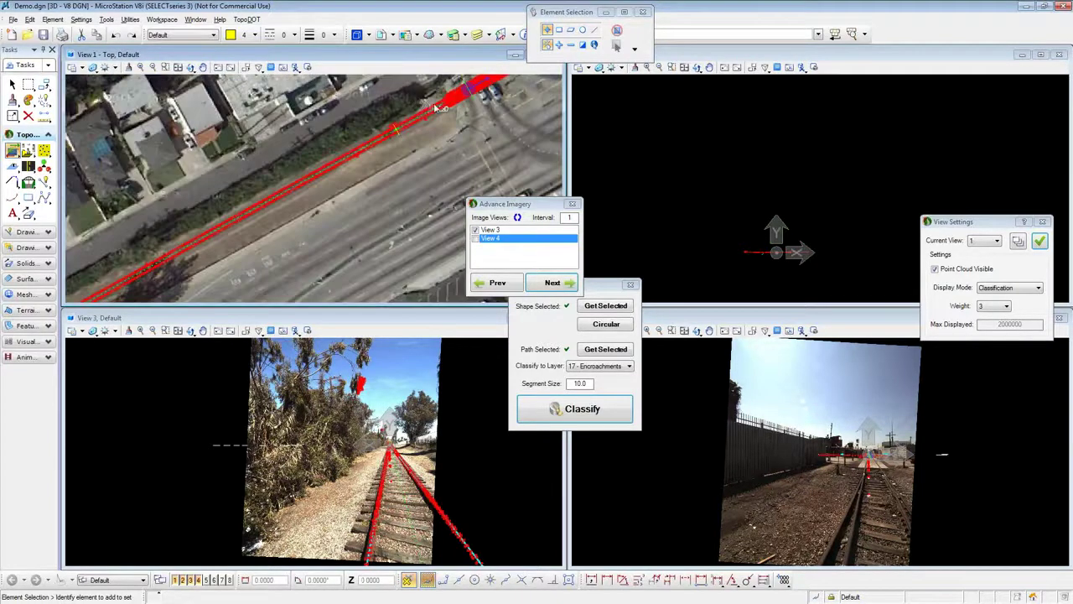
{"action": "scroll", "coordinate": [311, 220], "scroll_direction": "up", "scroll_amount": 2}
{"action": "scroll", "coordinate": [316, 229], "scroll_direction": "up", "scroll_amount": 1}
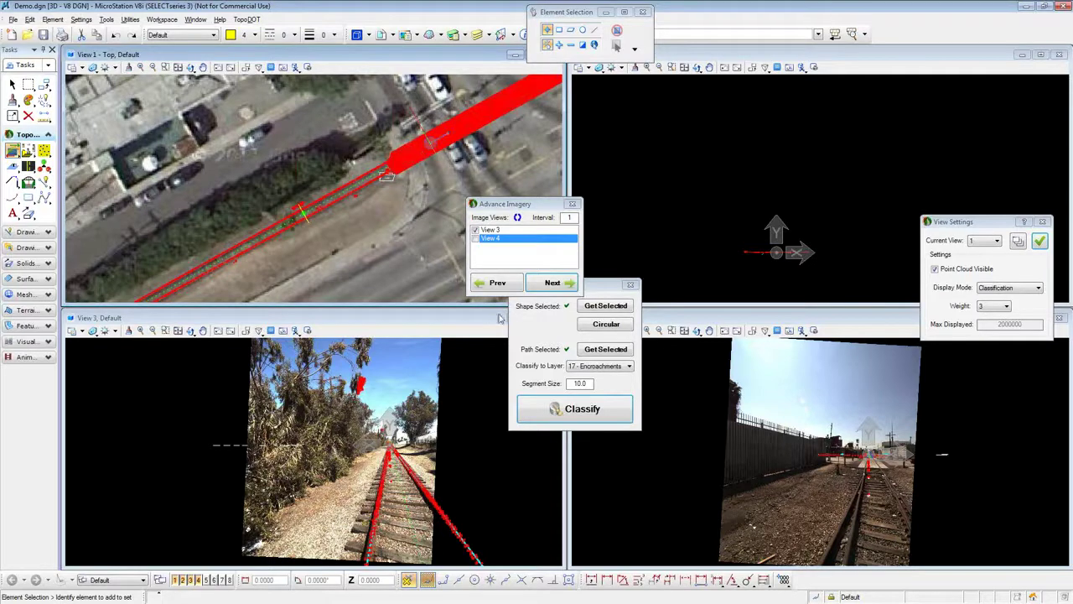
{"action": "left_click_drag", "start_coordinate": [578, 290], "coordinate": [698, 289]}
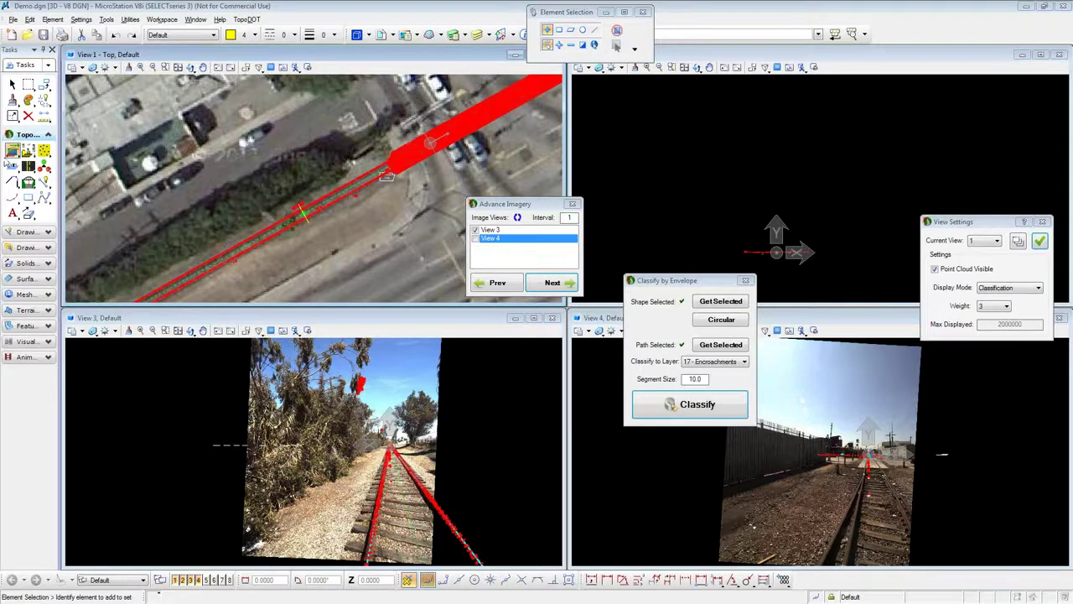
{"action": "left_click", "coordinate": [365, 244]}
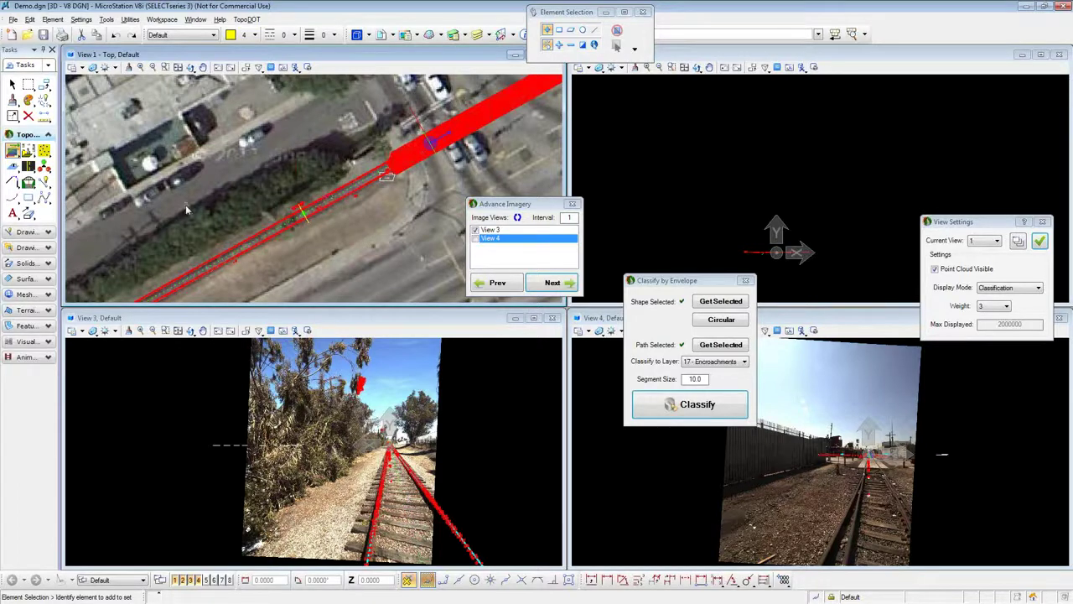
{"action": "left_click", "coordinate": [28, 216]}
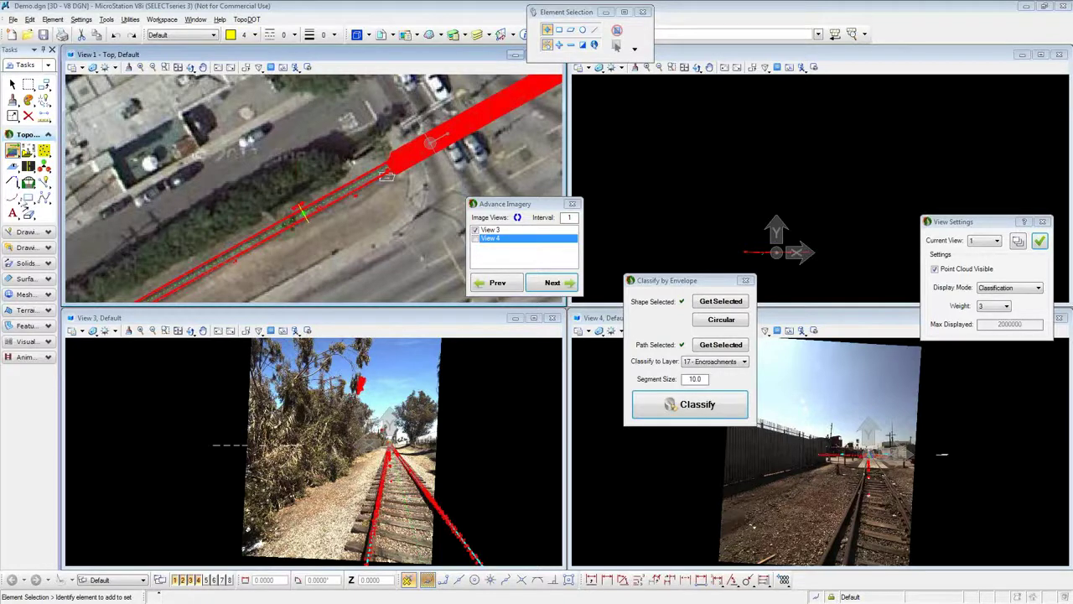
Step: Cut a cross-section across the track at the envelope rectangle and show the clipped slice in View 2
{"action": "left_click", "coordinate": [377, 238]}
{"action": "scroll", "coordinate": [312, 218], "scroll_direction": "up", "scroll_amount": 2}
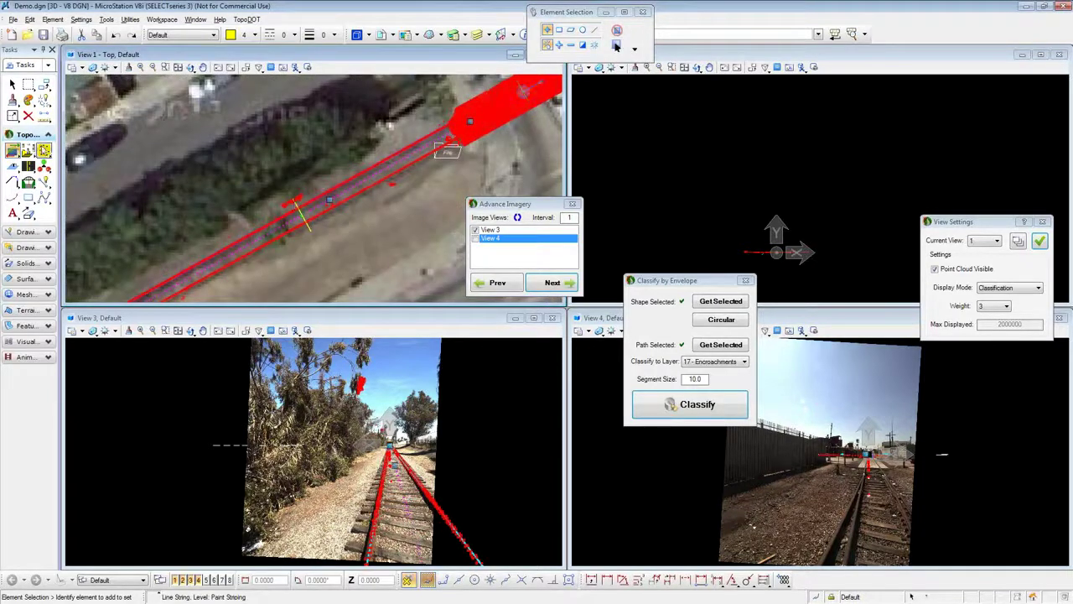
{"action": "left_click", "coordinate": [44, 151]}
{"action": "left_click", "coordinate": [109, 173]}
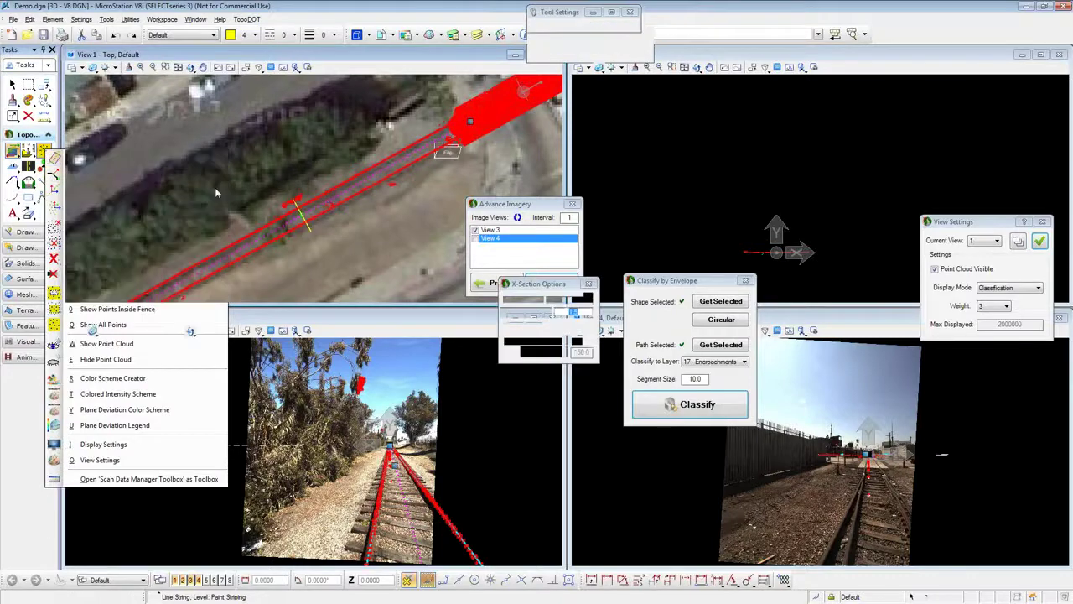
{"action": "left_click", "coordinate": [295, 208]}
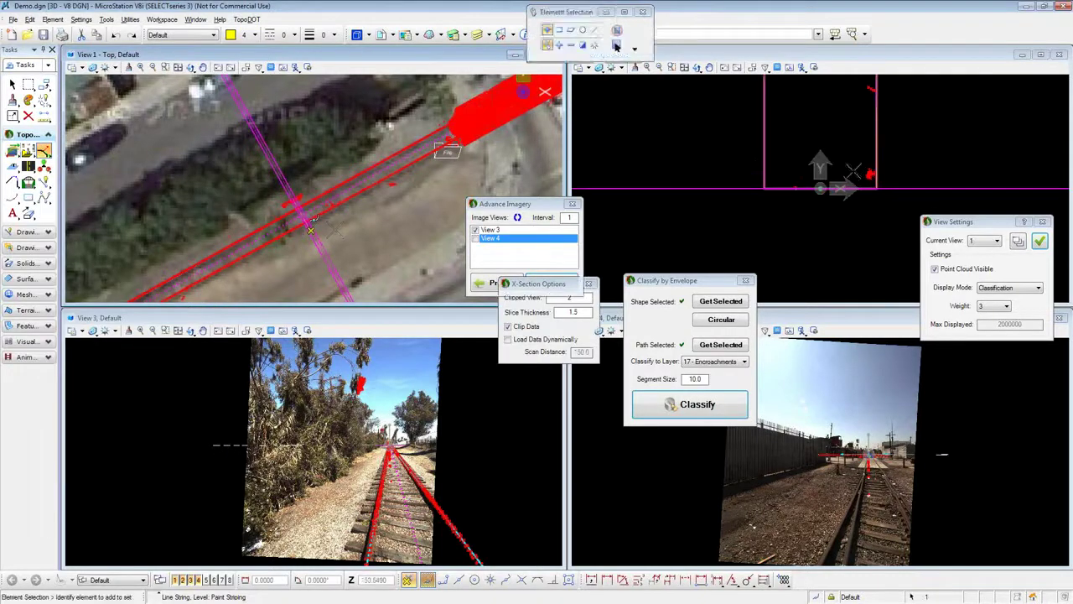
{"action": "left_click", "coordinate": [902, 152]}
{"action": "scroll", "coordinate": [891, 185], "scroll_direction": "up", "scroll_amount": 5}
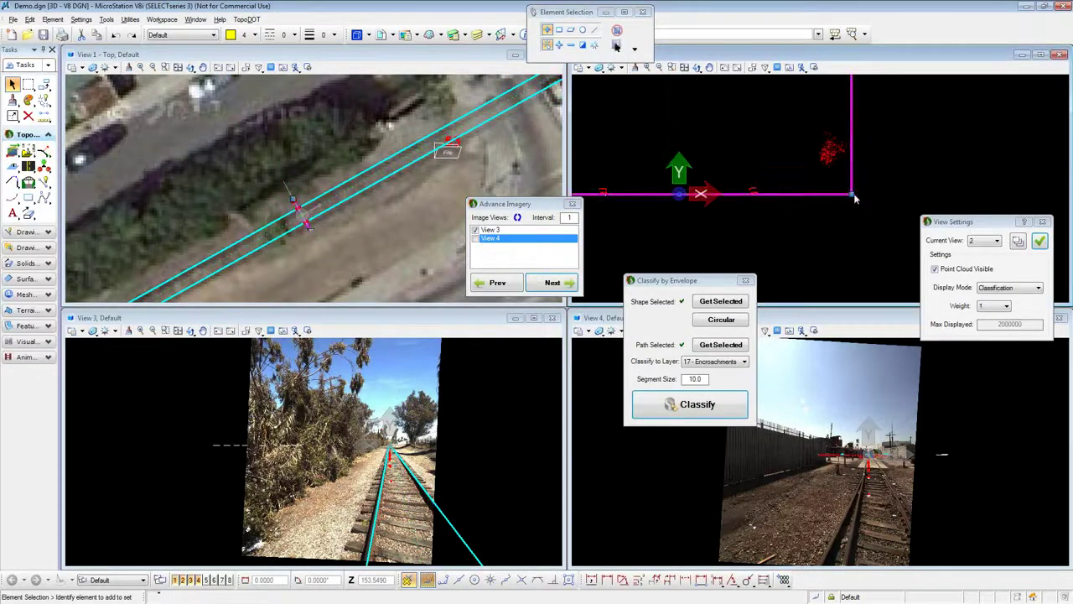
Step: Shrink the envelope rectangle in the cross-section by moving its lower corner beside the encroachment points inward and up
{"action": "left_click", "coordinate": [852, 196]}
{"action": "left_click_drag", "start_coordinate": [851, 195], "coordinate": [839, 185]}
{"action": "left_click", "coordinate": [821, 214]}
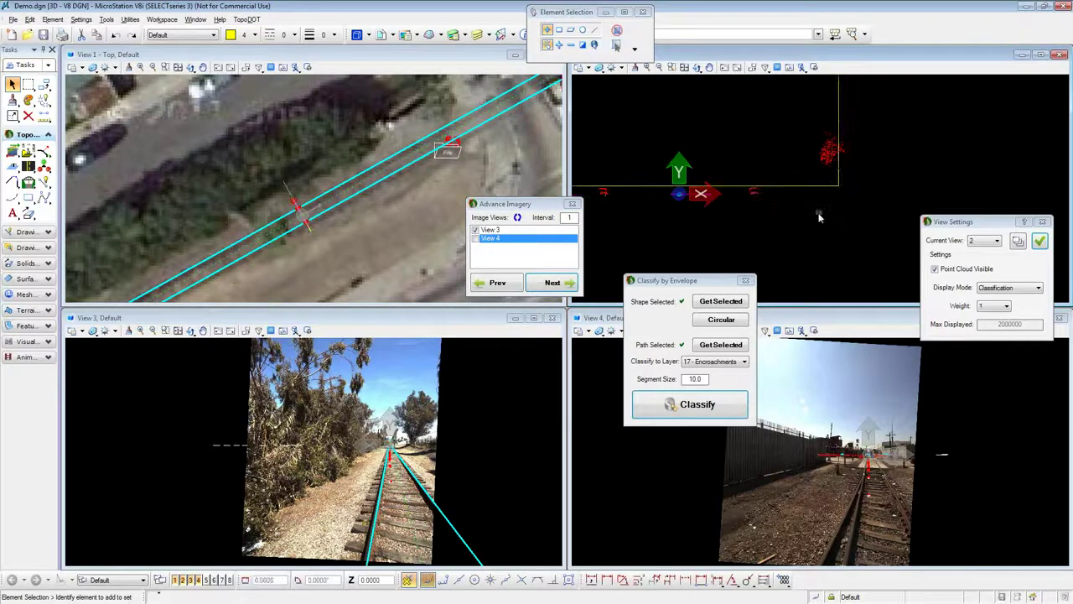
{"action": "scroll", "coordinate": [837, 189], "scroll_direction": "down", "scroll_amount": 4}
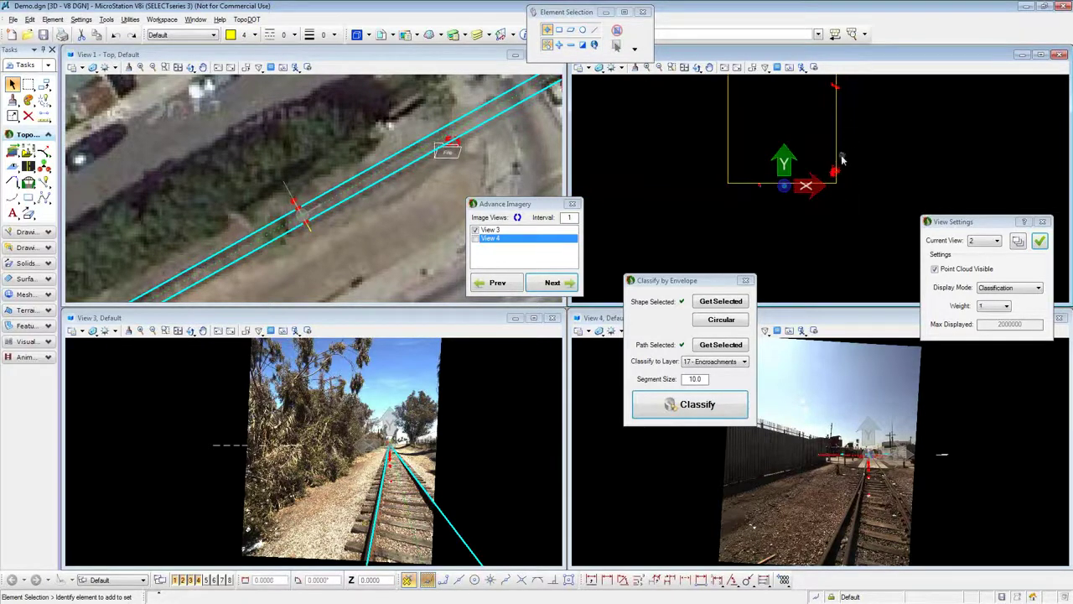
Step: Try to use the selected track line string as the envelope shape for the classification
{"action": "left_click", "coordinate": [762, 180]}
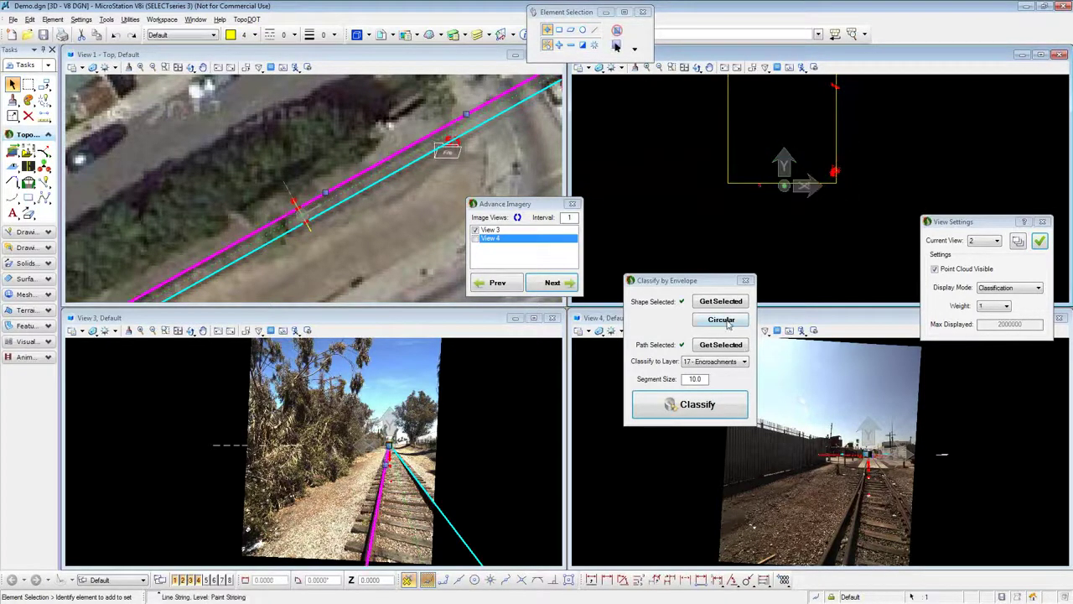
{"action": "left_click", "coordinate": [739, 307]}
{"action": "left_click", "coordinate": [577, 346]}
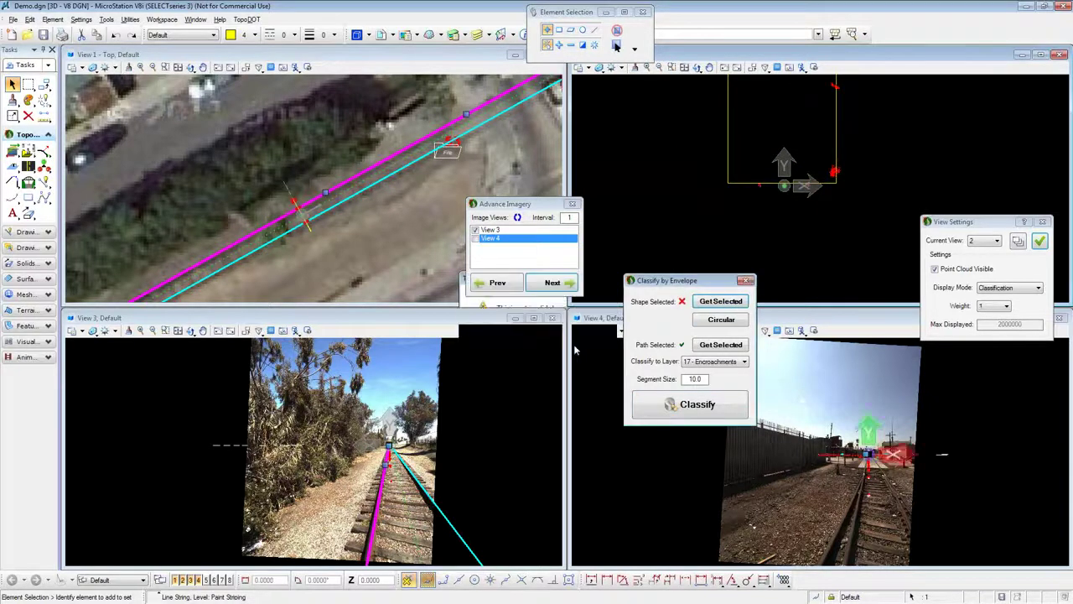
Step: Assign the resized envelope rectangle as the shape for the envelope classification
{"action": "left_click", "coordinate": [728, 143]}
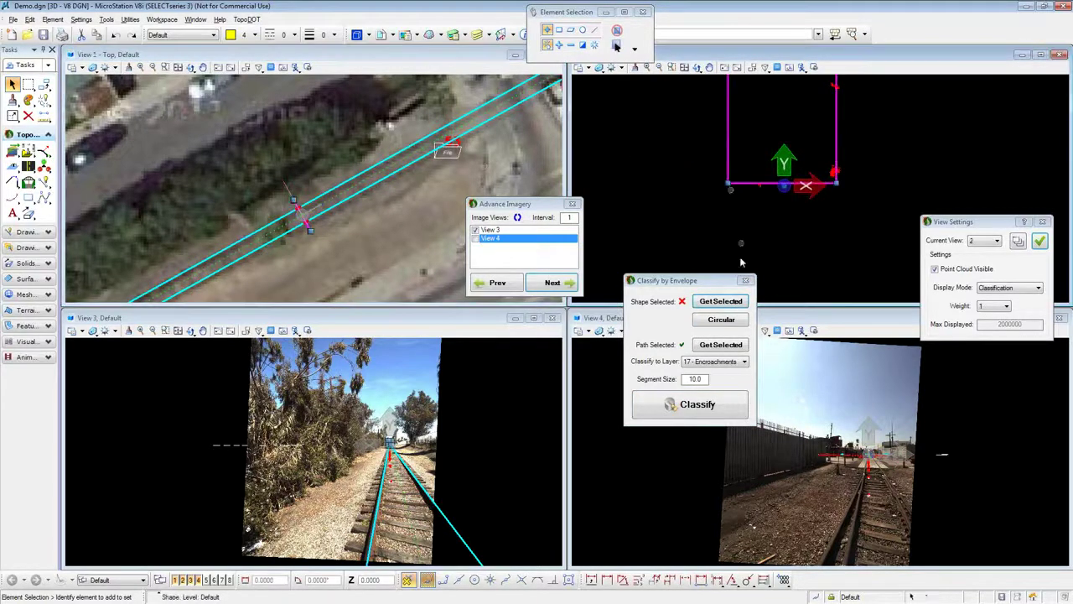
{"action": "left_click", "coordinate": [721, 301]}
{"action": "left_click", "coordinate": [336, 230]}
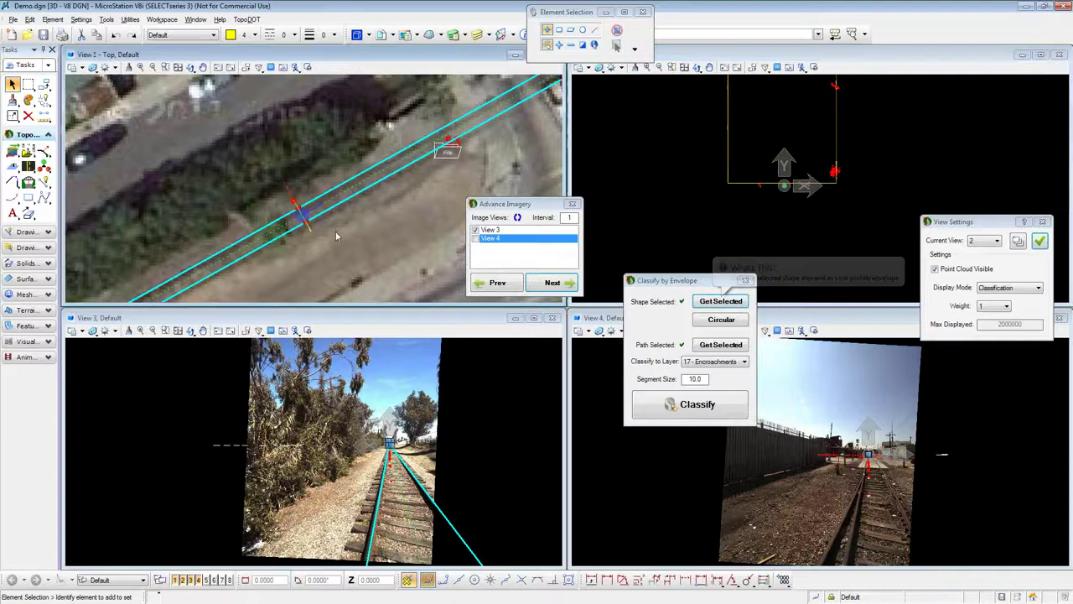
Step: Classify the points inside the resized envelope along the track path to layer 18 - Towers
{"action": "left_click", "coordinate": [693, 414]}
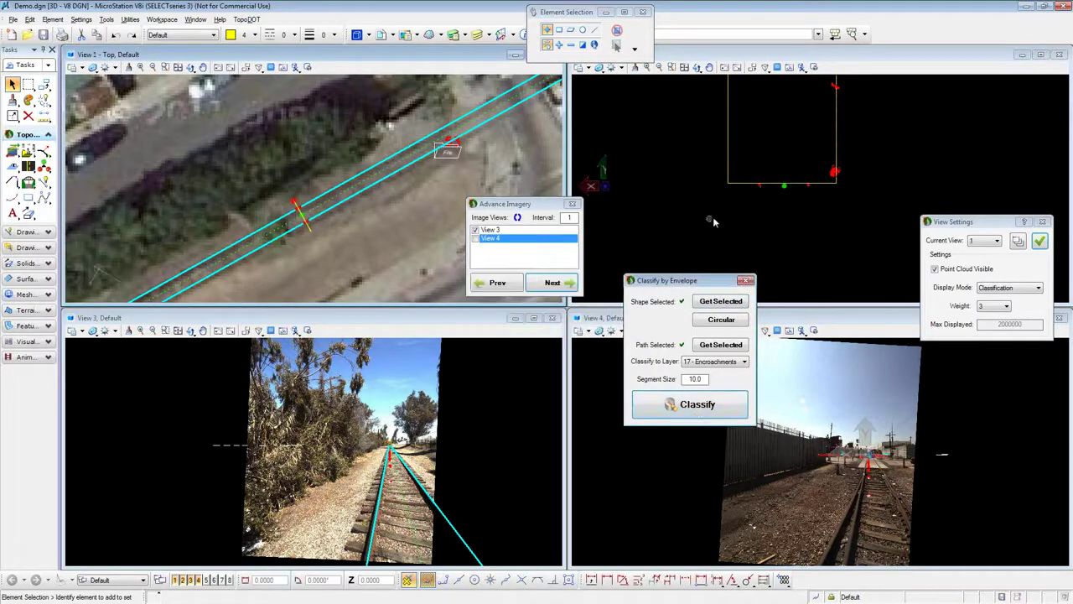
{"action": "left_click", "coordinate": [728, 363]}
{"action": "left_click", "coordinate": [704, 379]}
{"action": "left_click", "coordinate": [708, 405]}
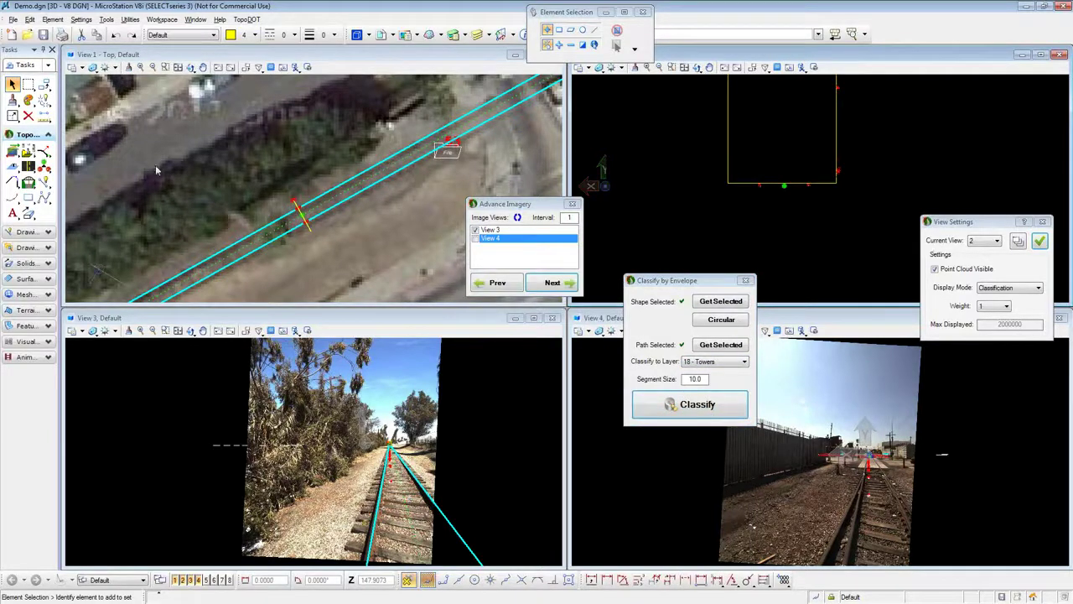
Step: Open the point cloud layer visibility list and turn on layer 18 - Towers alongside 17 - Encroachments
{"action": "left_click", "coordinate": [13, 152]}
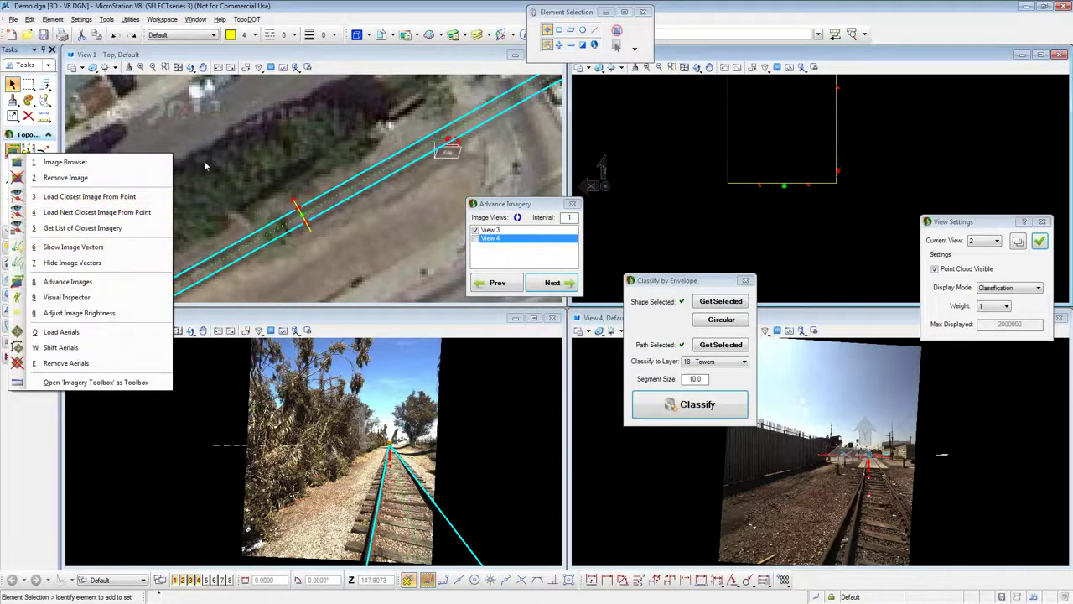
{"action": "left_click", "coordinate": [46, 153]}
{"action": "left_click", "coordinate": [13, 168]}
{"action": "left_click", "coordinate": [125, 214]}
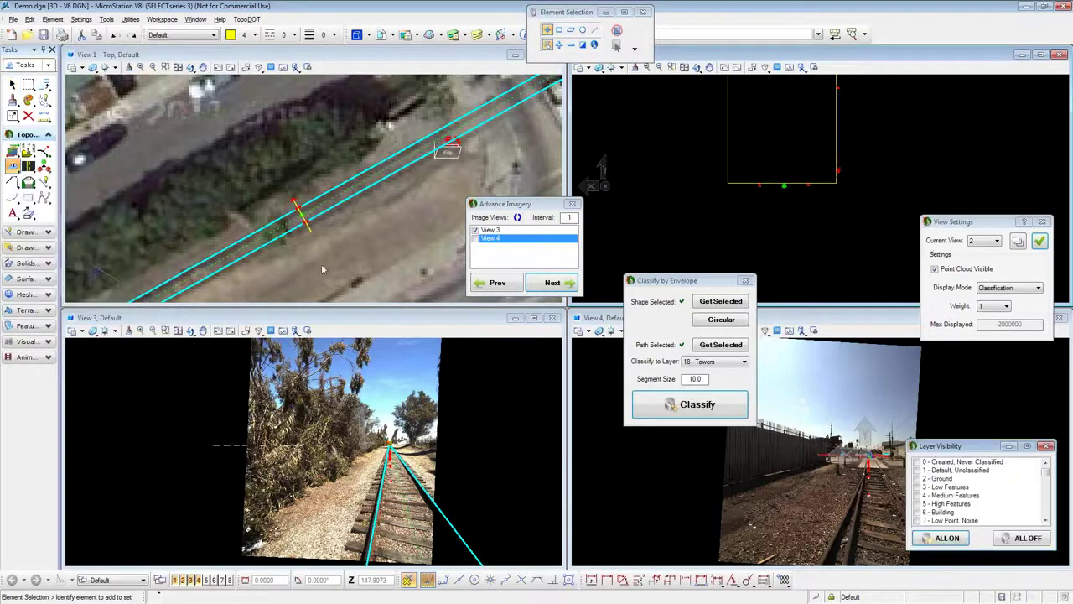
{"action": "scroll", "coordinate": [1040, 507], "scroll_direction": "down", "scroll_amount": 5}
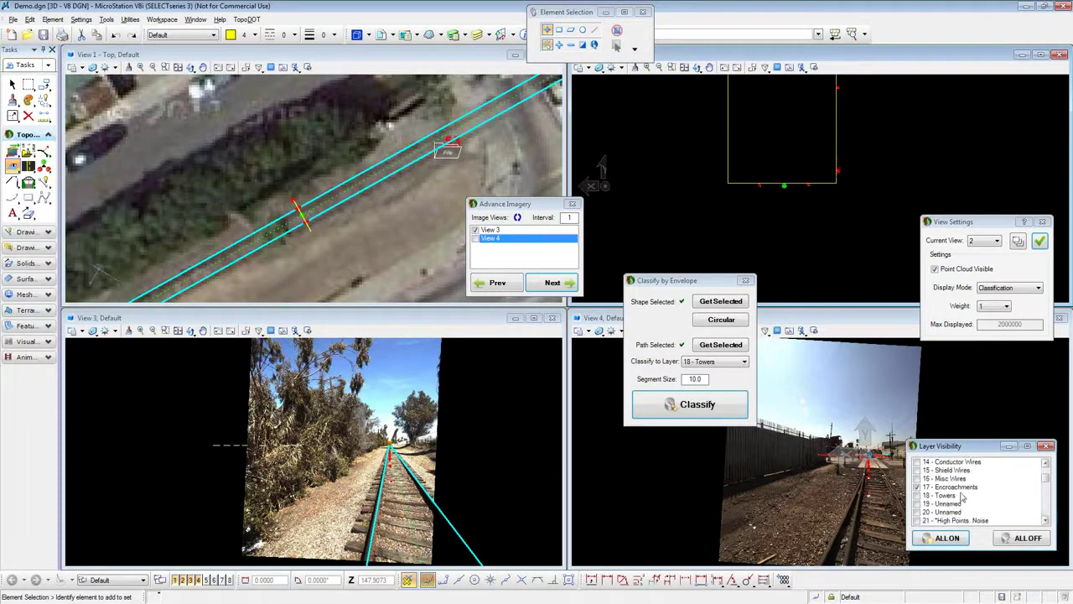
{"action": "left_click", "coordinate": [917, 496]}
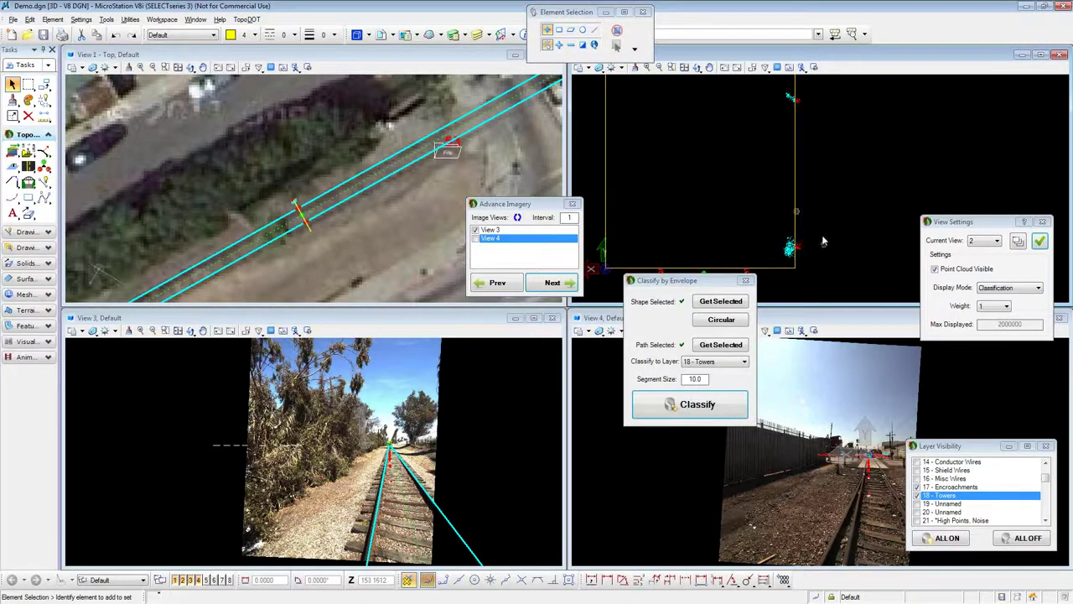
Step: Examine the points classified by the smaller envelope in the cross-section, along the aerial rail corridor and in the View 3 track image
{"action": "scroll", "coordinate": [825, 256], "scroll_direction": "down", "scroll_amount": 2}
{"action": "scroll", "coordinate": [806, 271], "scroll_direction": "up", "scroll_amount": 2}
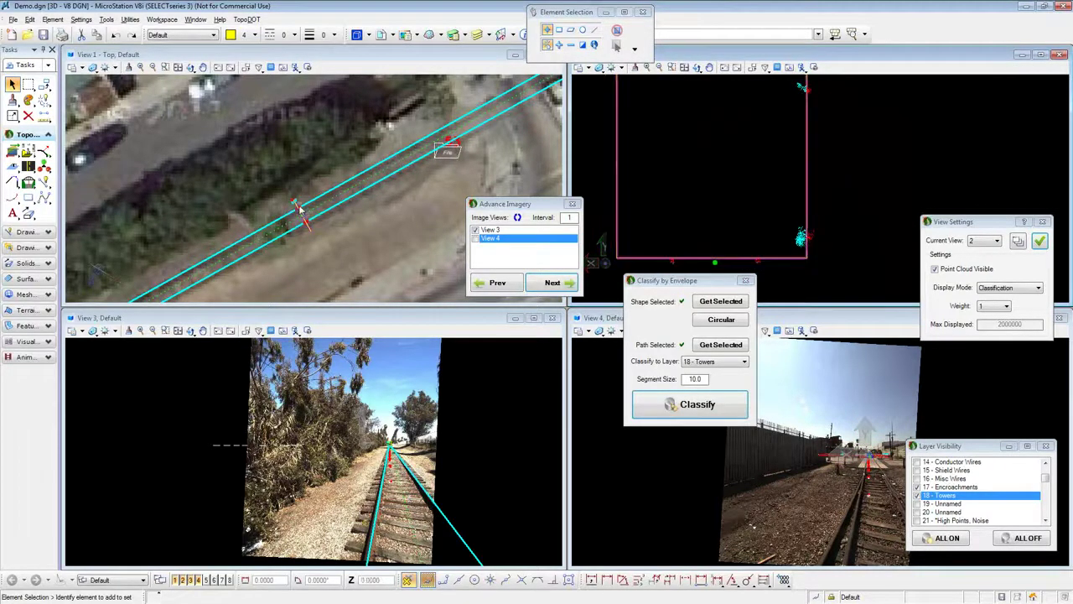
{"action": "scroll", "coordinate": [284, 203], "scroll_direction": "up", "scroll_amount": 4}
{"action": "scroll", "coordinate": [349, 172], "scroll_direction": "down", "scroll_amount": 4}
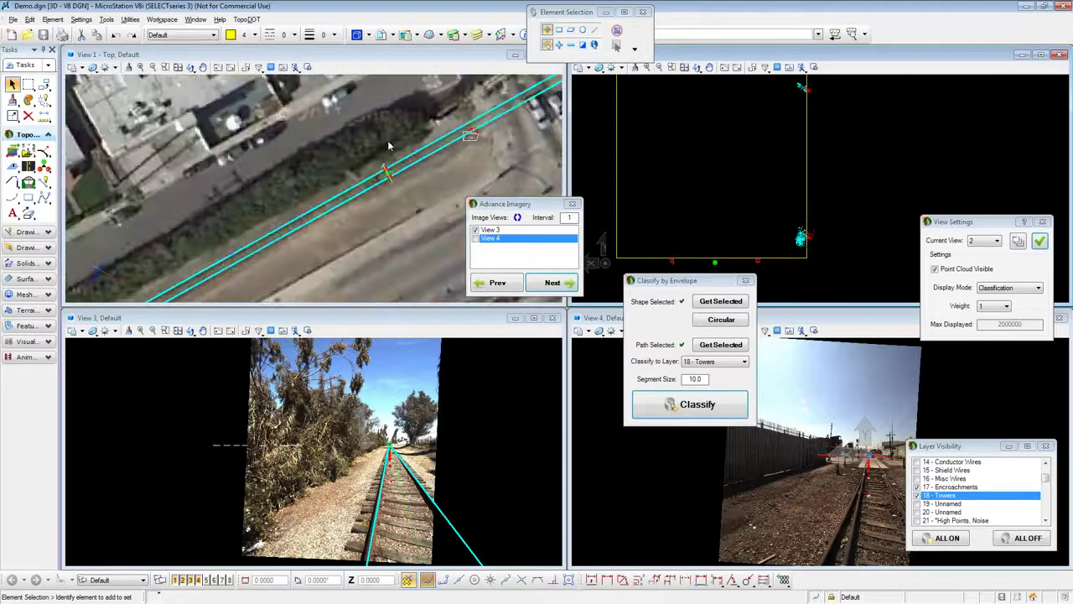
{"action": "scroll", "coordinate": [319, 183], "scroll_direction": "up", "scroll_amount": 2}
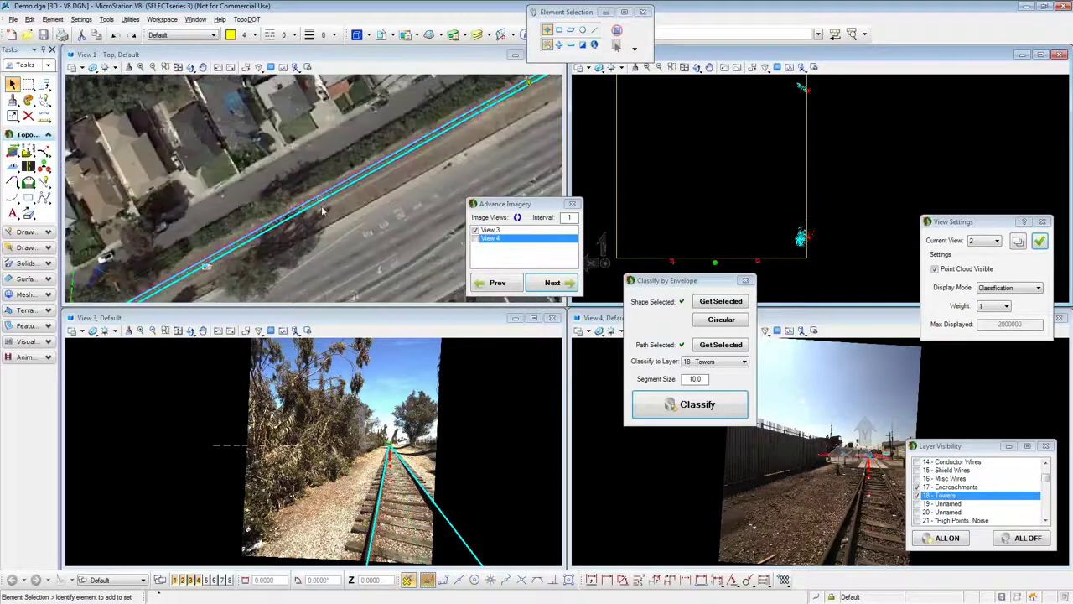
{"action": "scroll", "coordinate": [405, 386], "scroll_direction": "down", "scroll_amount": 2}
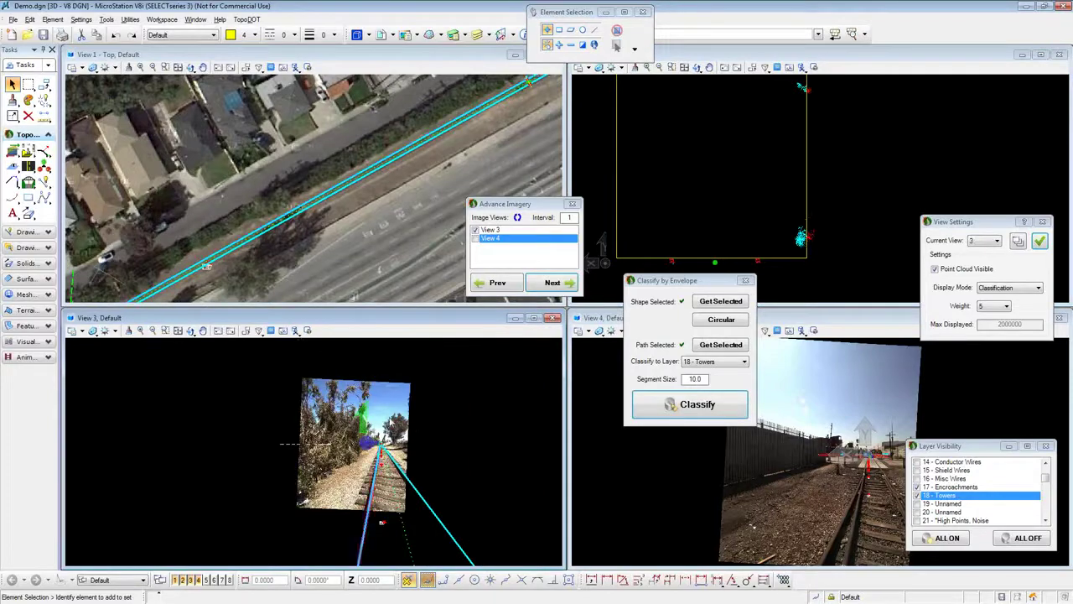
{"action": "scroll", "coordinate": [388, 421], "scroll_direction": "up", "scroll_amount": 4}
{"action": "scroll", "coordinate": [388, 422], "scroll_direction": "down", "scroll_amount": 4}
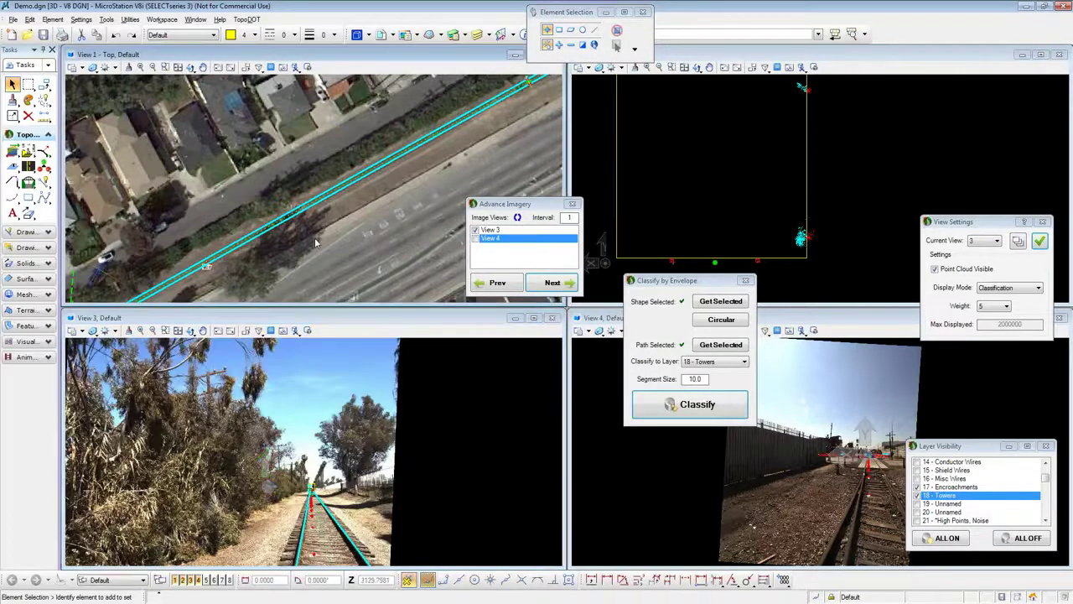
{"action": "scroll", "coordinate": [175, 261], "scroll_direction": "down", "scroll_amount": 3}
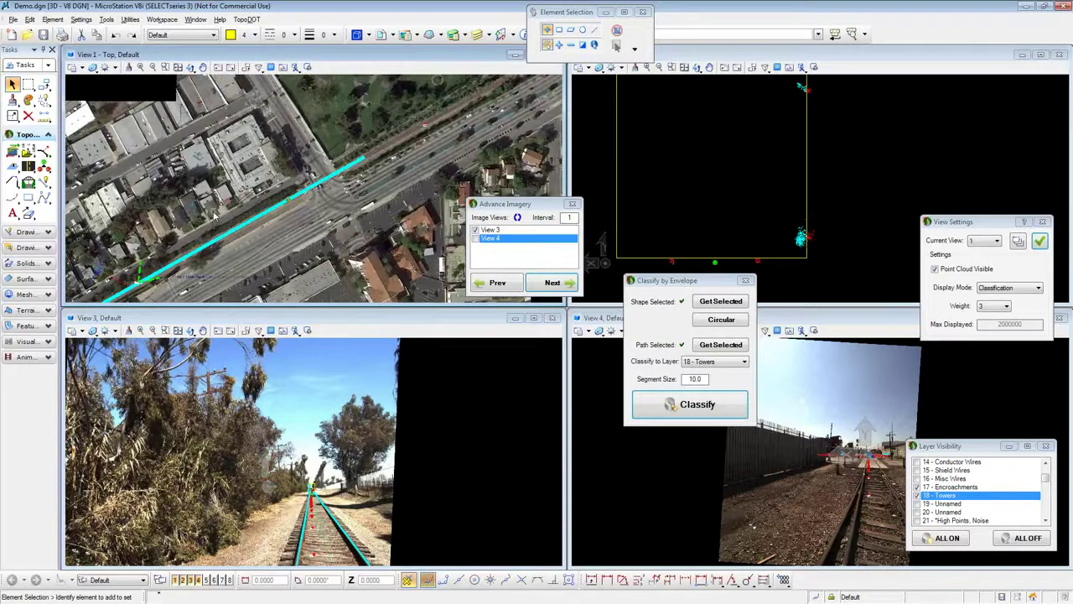
Step: Show all points of the point cloud and rerun the envelope classification along the track path to layer 18 - Towers
{"action": "left_click", "coordinate": [42, 151]}
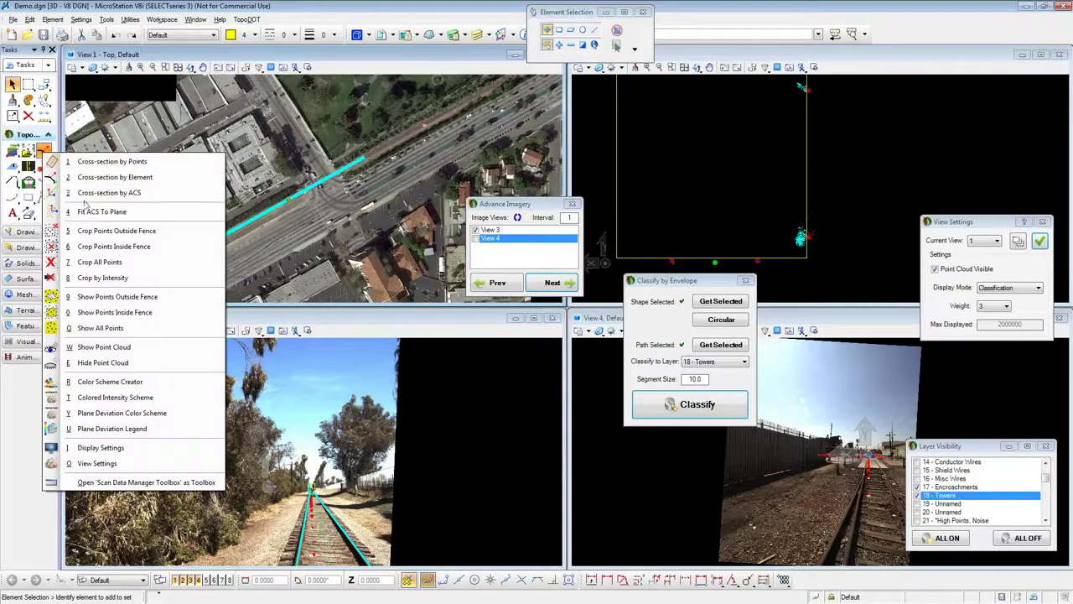
{"action": "left_click", "coordinate": [119, 330]}
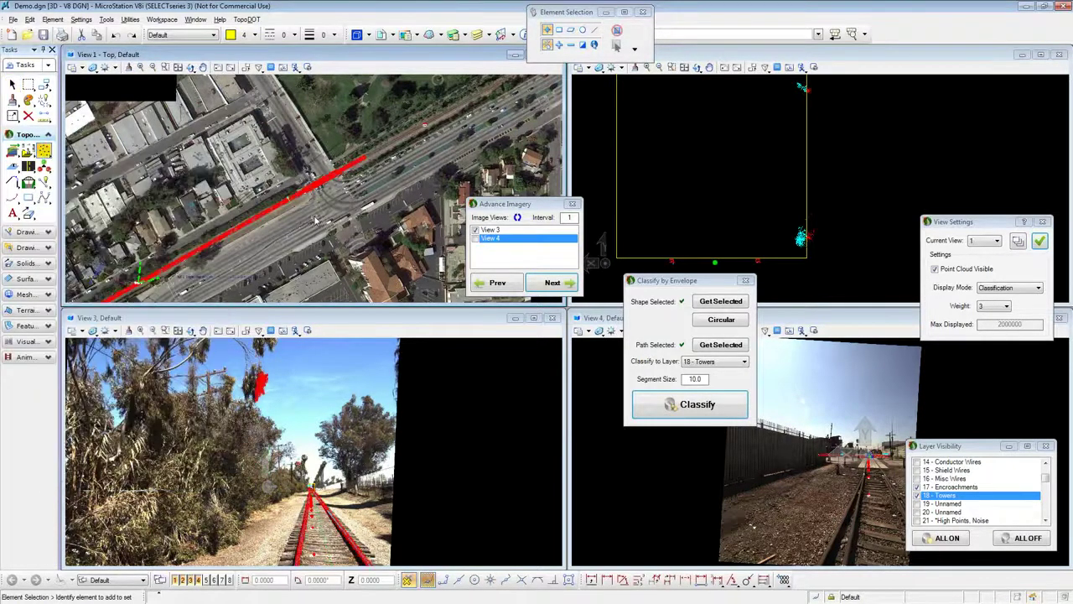
{"action": "scroll", "coordinate": [283, 197], "scroll_direction": "up", "scroll_amount": 4}
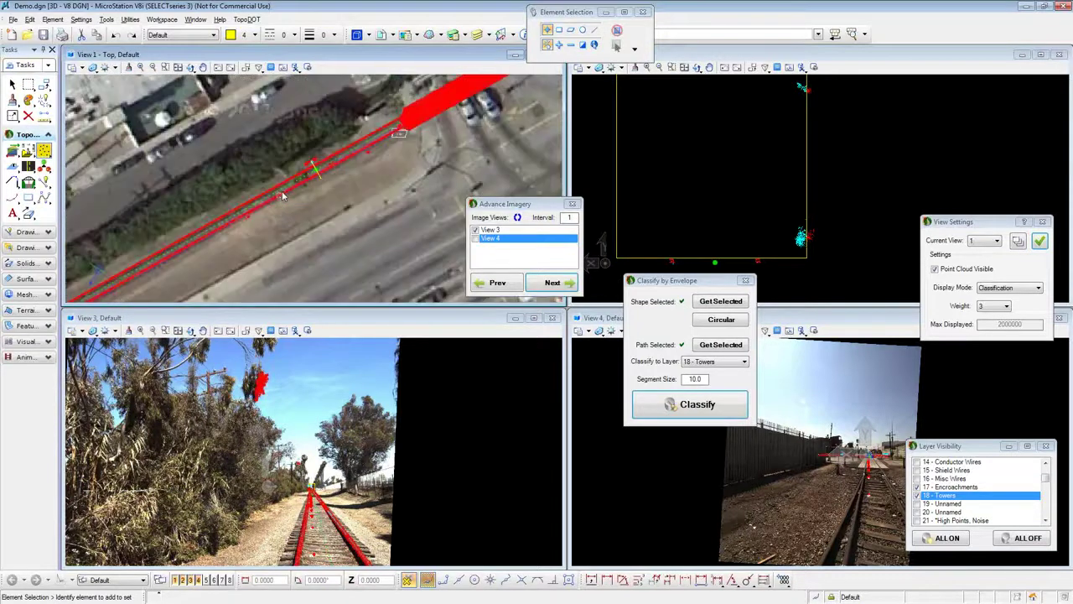
{"action": "left_click", "coordinate": [707, 414]}
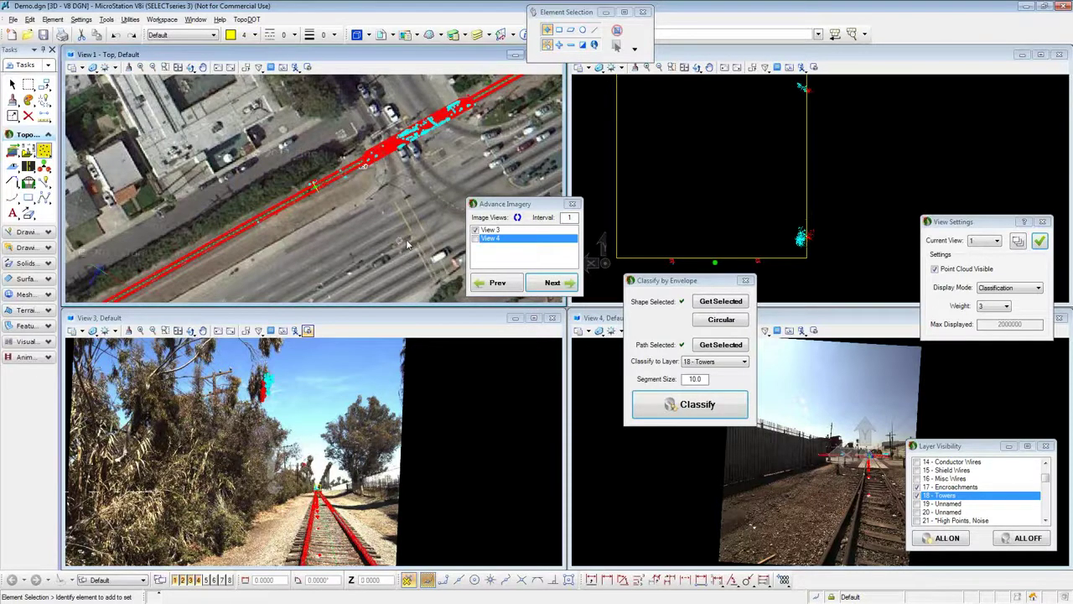
Step: Select the envelope rectangle in the cross-section and examine the reclassified points along the rail corridor and road crossing in the aerial view
{"action": "left_click", "coordinate": [806, 258]}
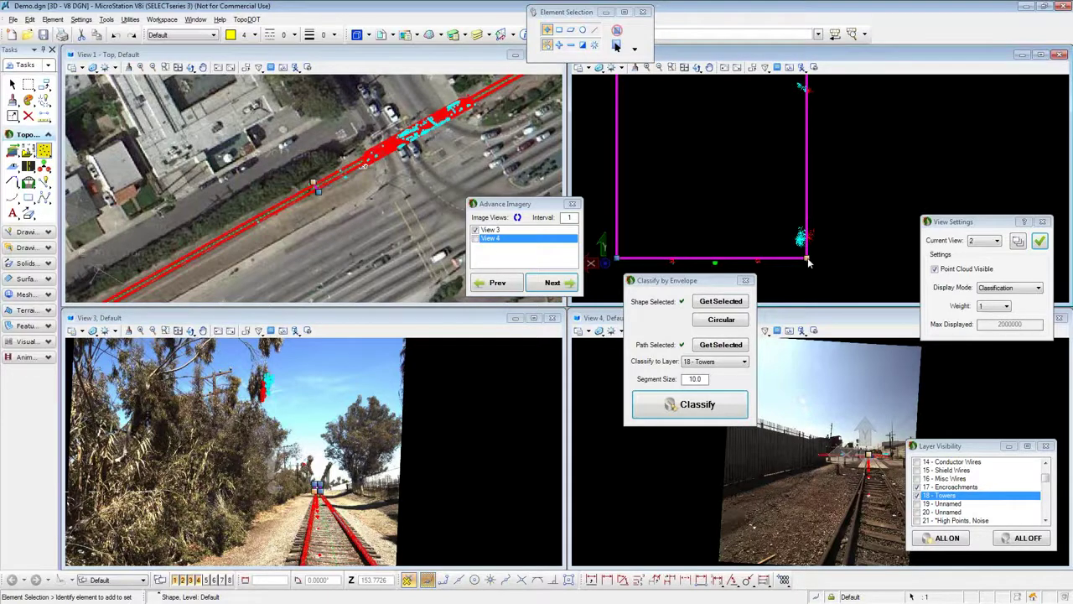
{"action": "left_click", "coordinate": [806, 258]}
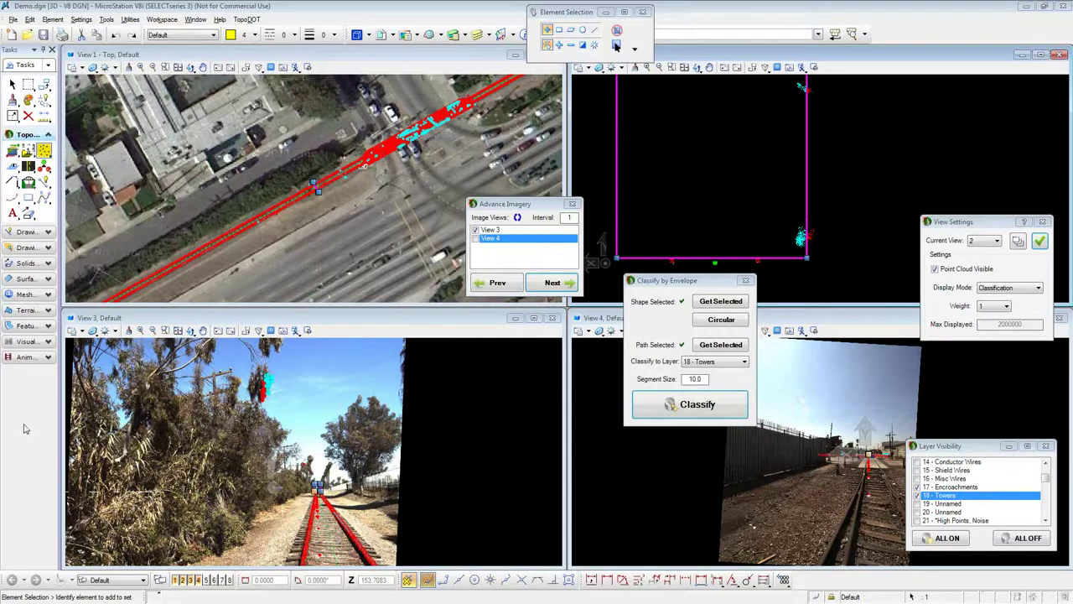
{"action": "scroll", "coordinate": [323, 205], "scroll_direction": "up", "scroll_amount": 1}
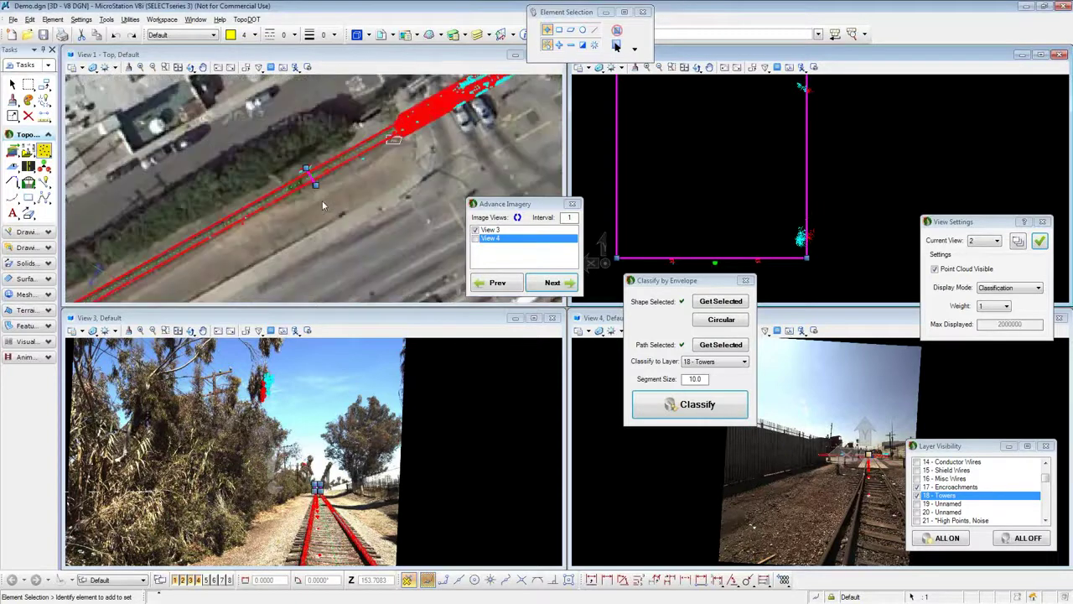
{"action": "scroll", "coordinate": [323, 205], "scroll_direction": "up", "scroll_amount": 1}
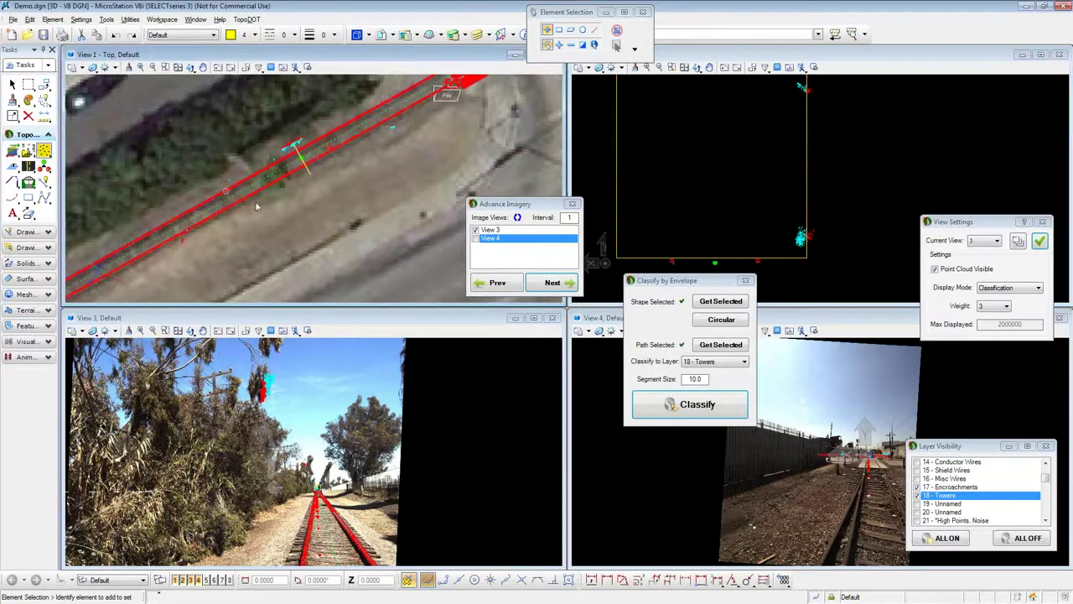
{"action": "left_click", "coordinate": [696, 67]}
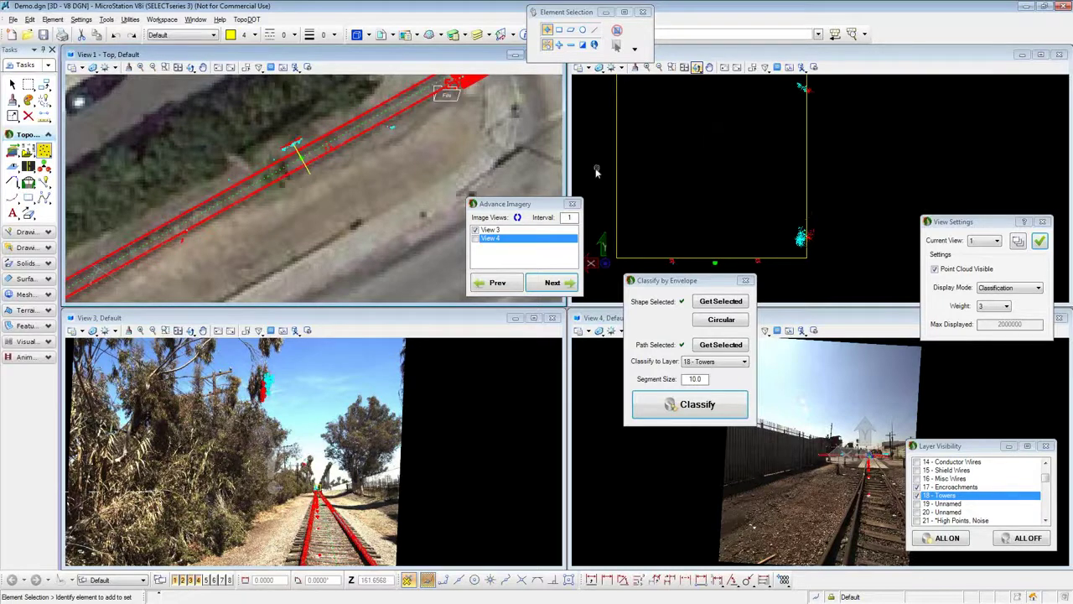
{"action": "right_click", "coordinate": [272, 215]}
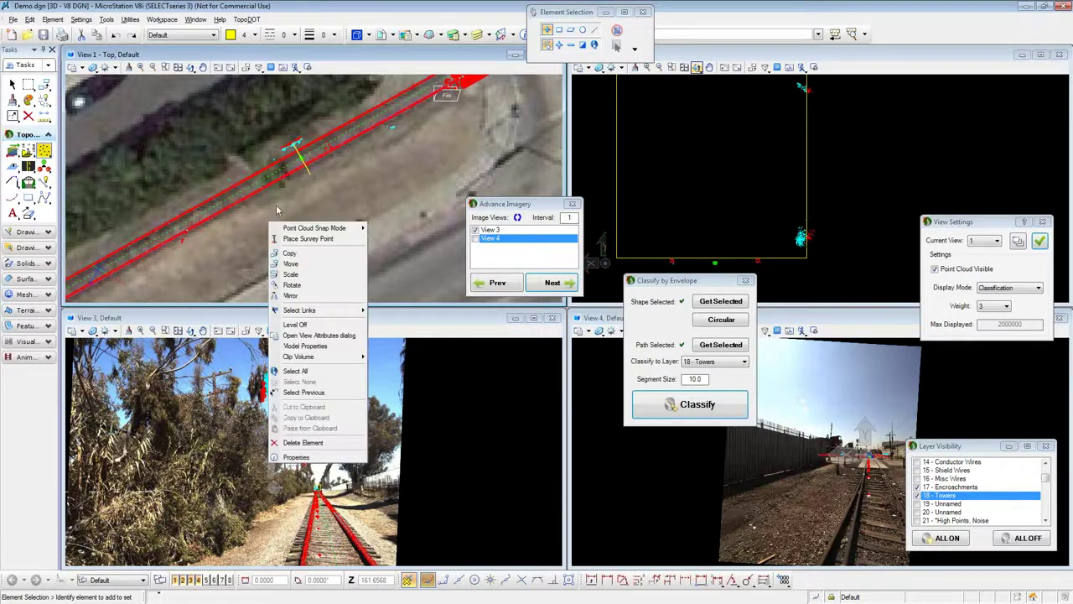
{"action": "left_click", "coordinate": [389, 171]}
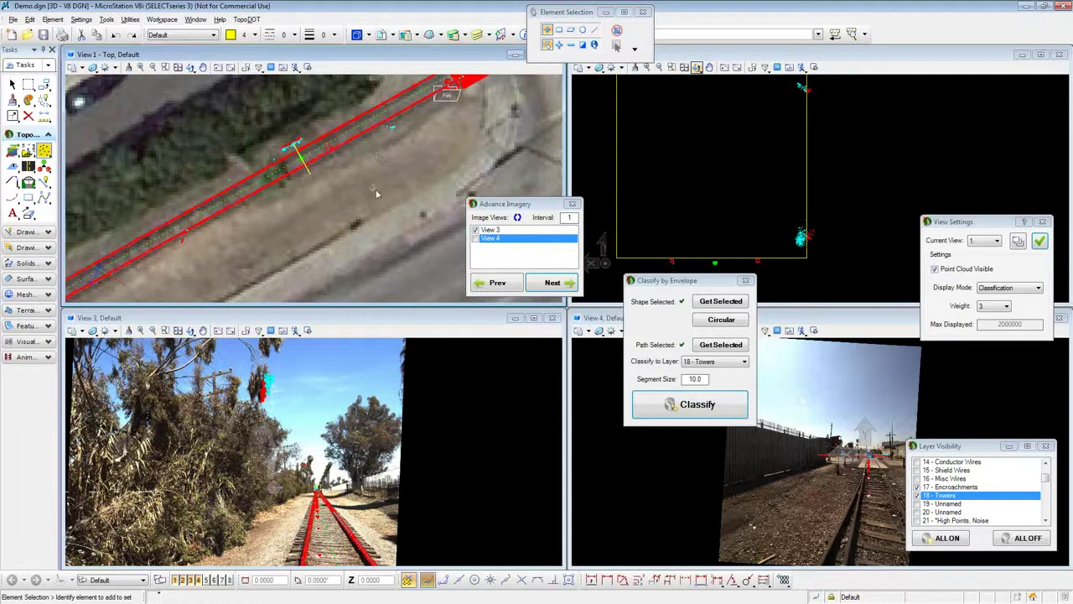
{"action": "right_click", "coordinate": [461, 218]}
{"action": "scroll", "coordinate": [344, 258], "scroll_direction": "down", "scroll_amount": 5}
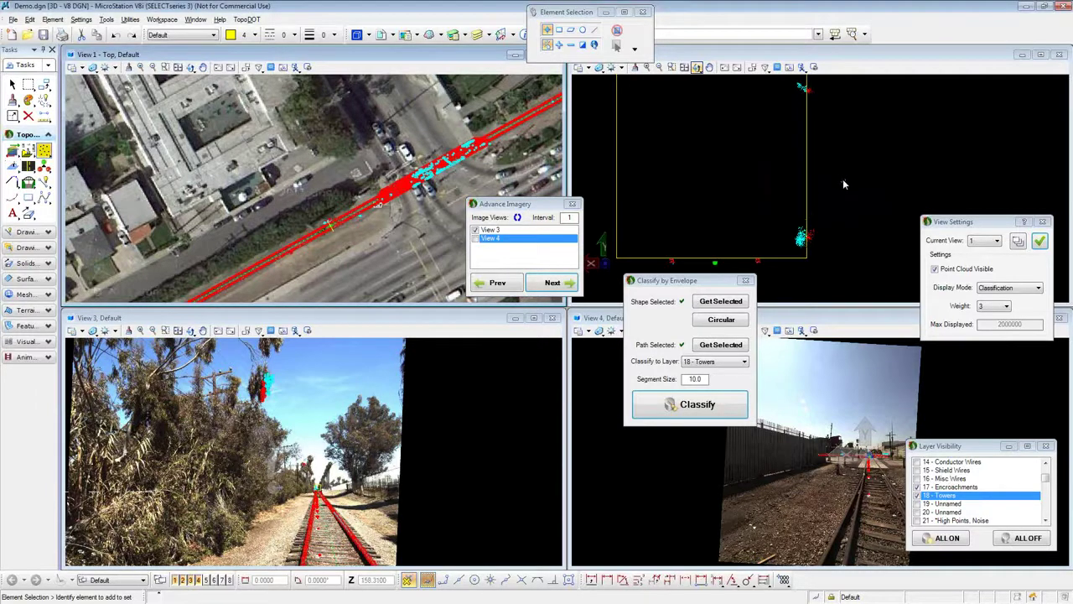
{"action": "key", "text": "ctrl+z"}
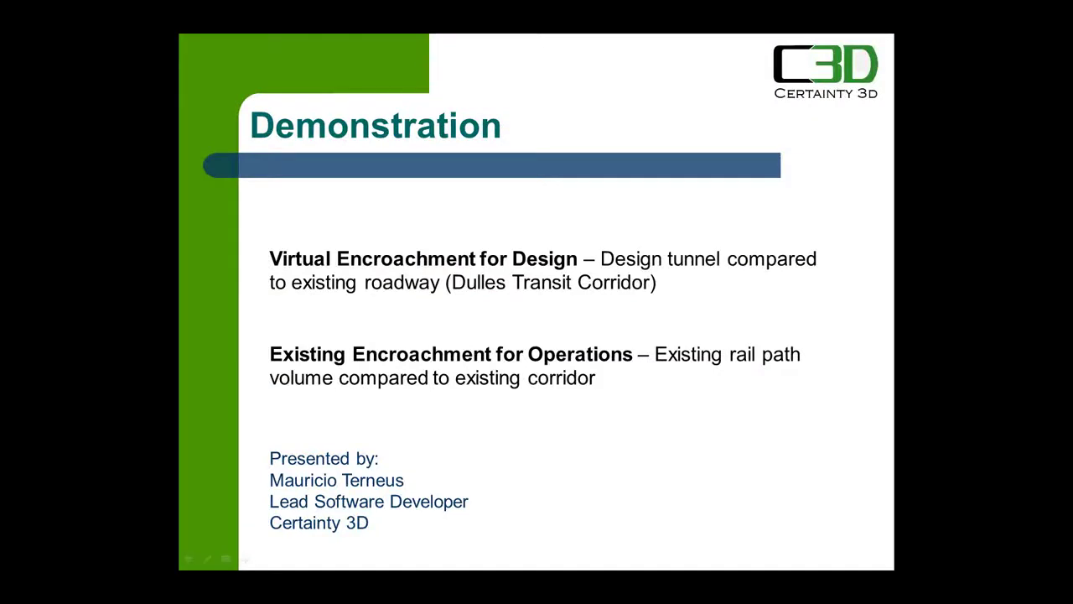
{"action": "left_click", "coordinate": [333, 323]}
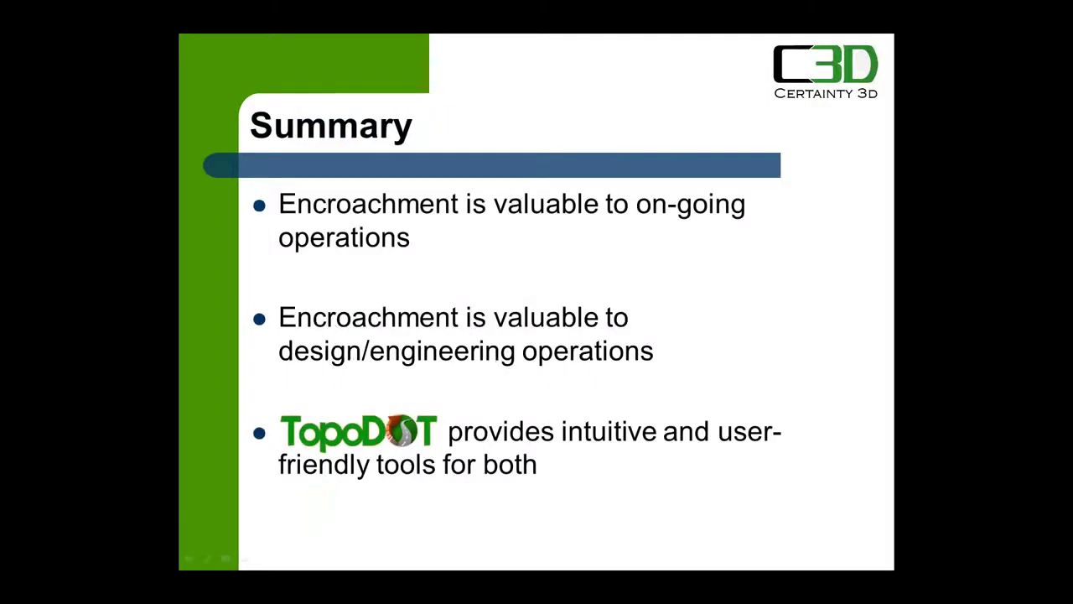